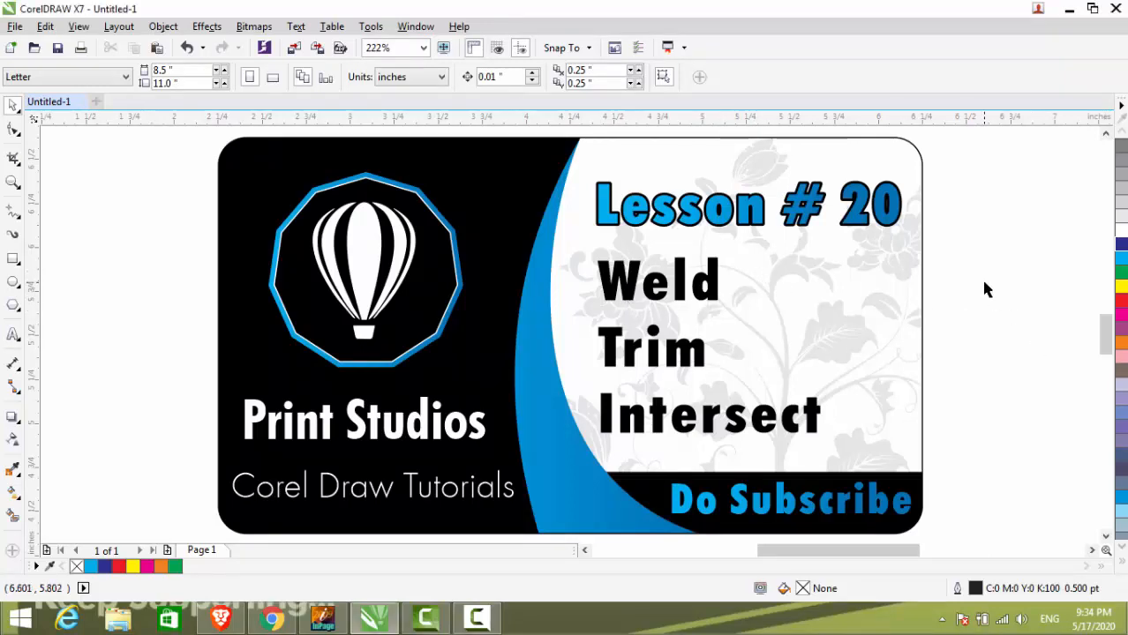
Draw a rectangle about 2.72 by 1.28 inches, with smaller ones about 0.97 by 0.84 and 0.73 by 0.94 inches overlapping its lower-left and upper-right corners.
scroll(982, 278, down, 4)
click(13, 259)
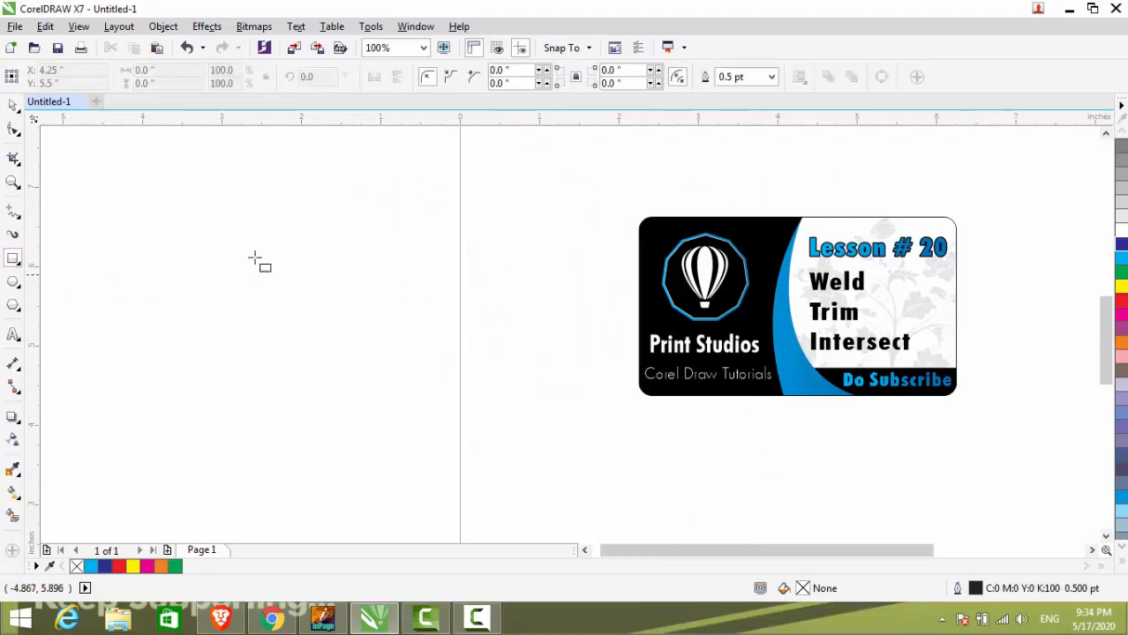
mouse_move(308, 263)
mouse_down()
mouse_move(380, 300)
mouse_move(377, 311)
mouse_move(530, 369)
mouse_up()
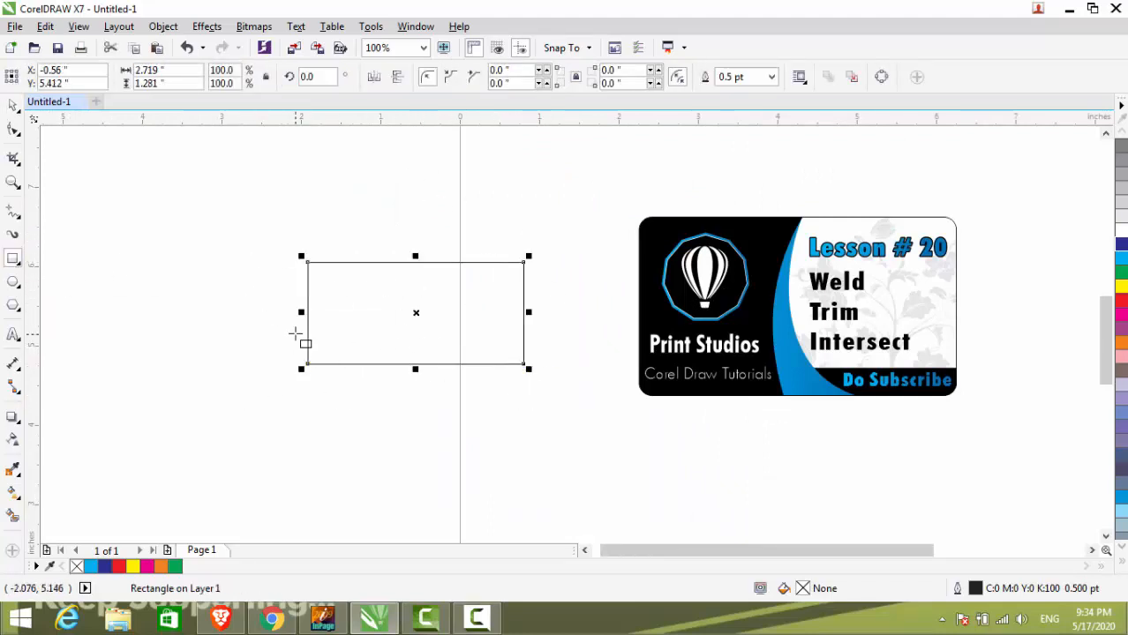
drag(271, 323, 348, 389)
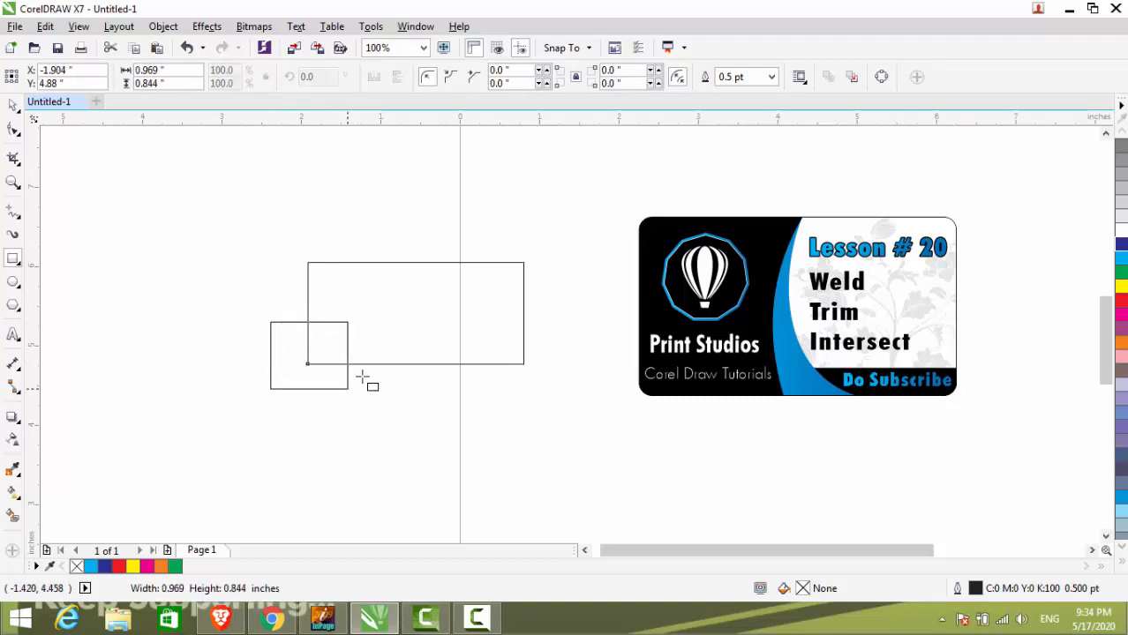
drag(536, 231, 477, 305)
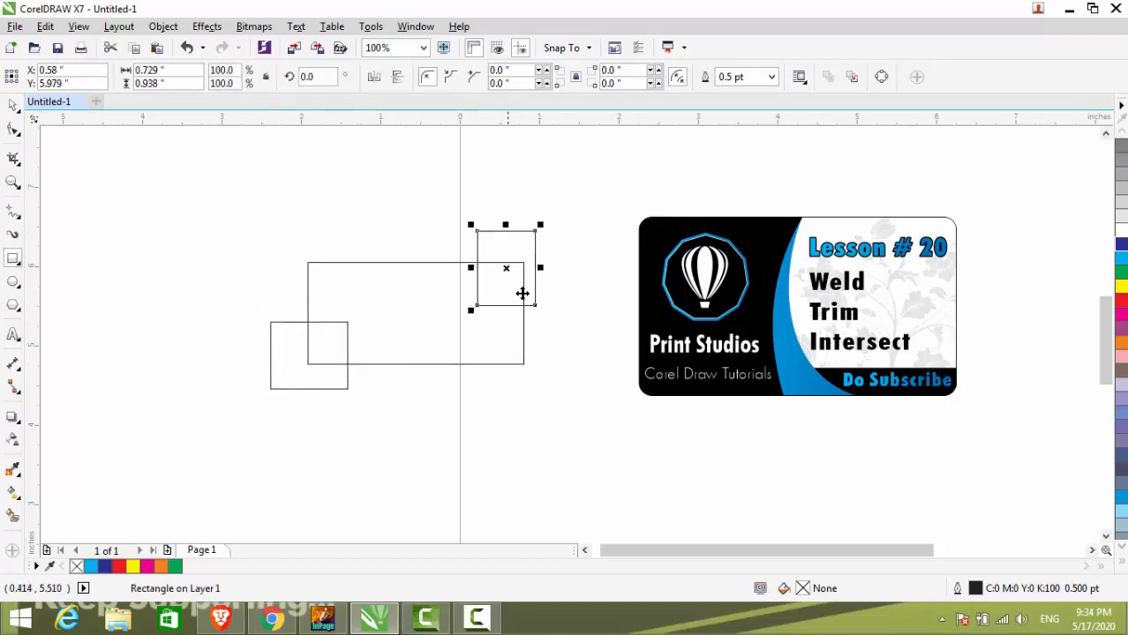
Widen the small rectangle at the upper-right corner to about 0.91 inches.
key(space)
drag(535, 268, 553, 269)
click(579, 338)
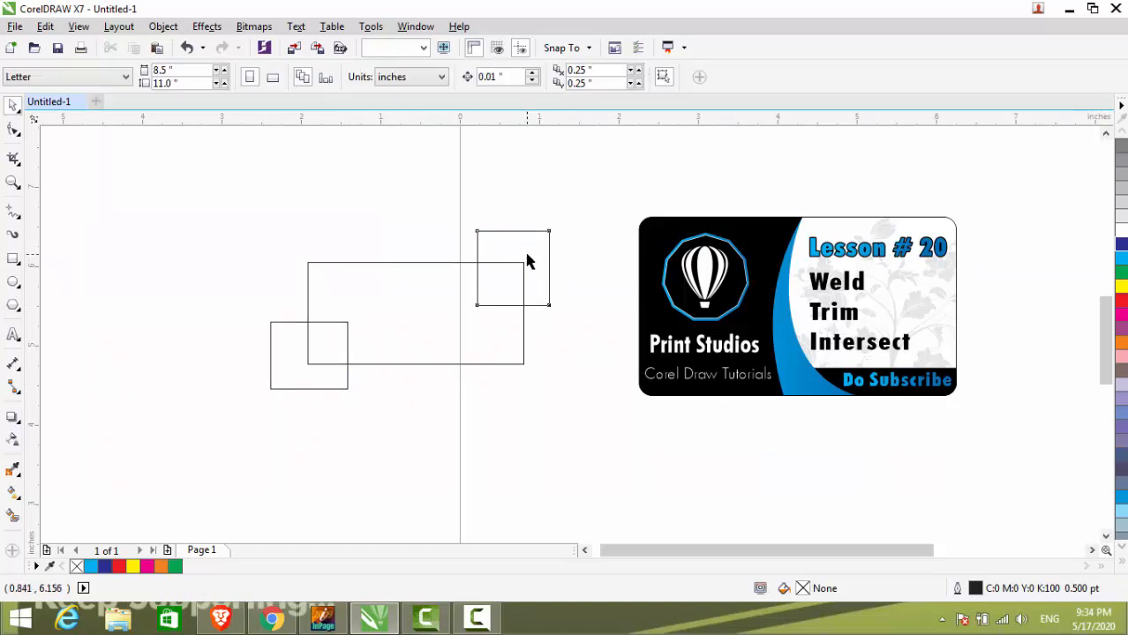
Fill the upper-right rectangle with dark blue, the large rectangle with red and the lower-left rectangle with magenta.
click(527, 255)
click(1121, 245)
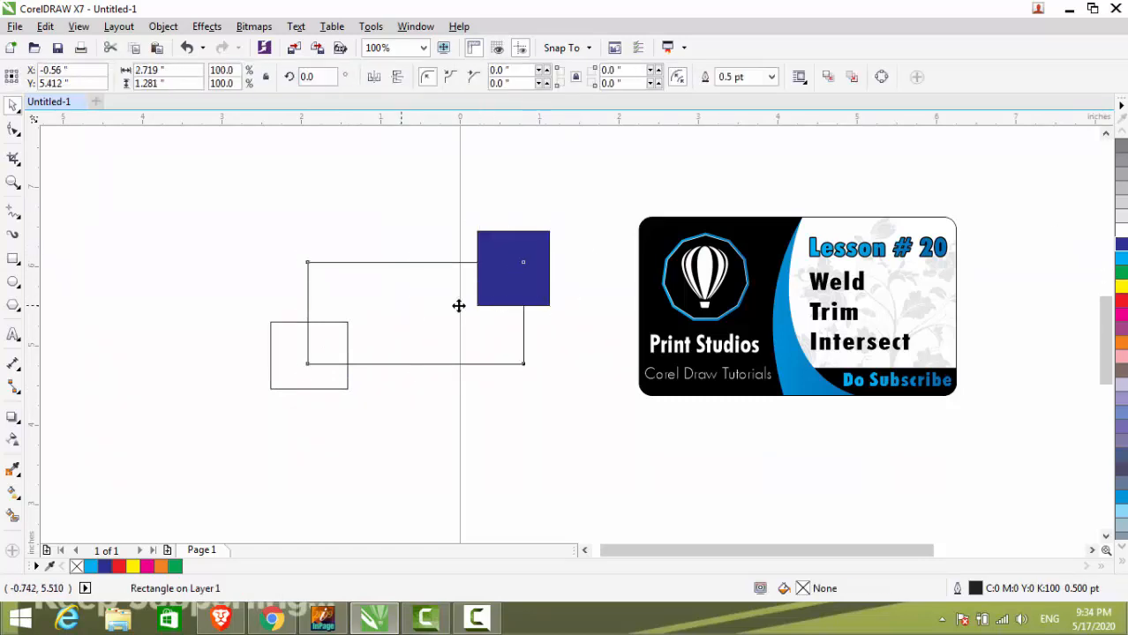
click(458, 305)
click(1121, 301)
click(345, 388)
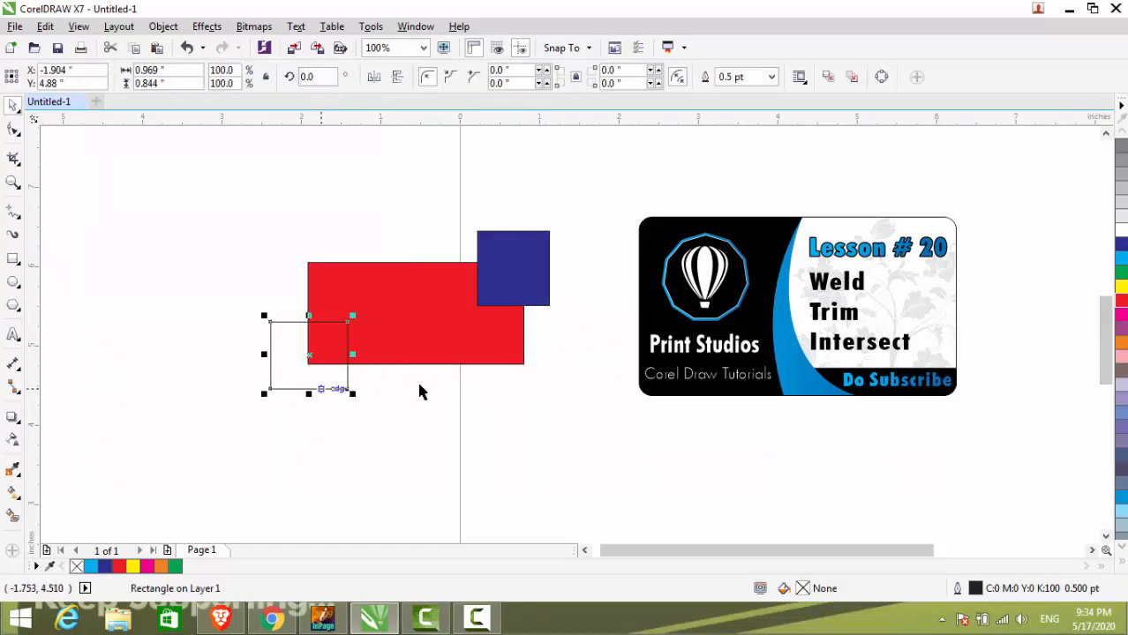
click(1121, 315)
click(585, 188)
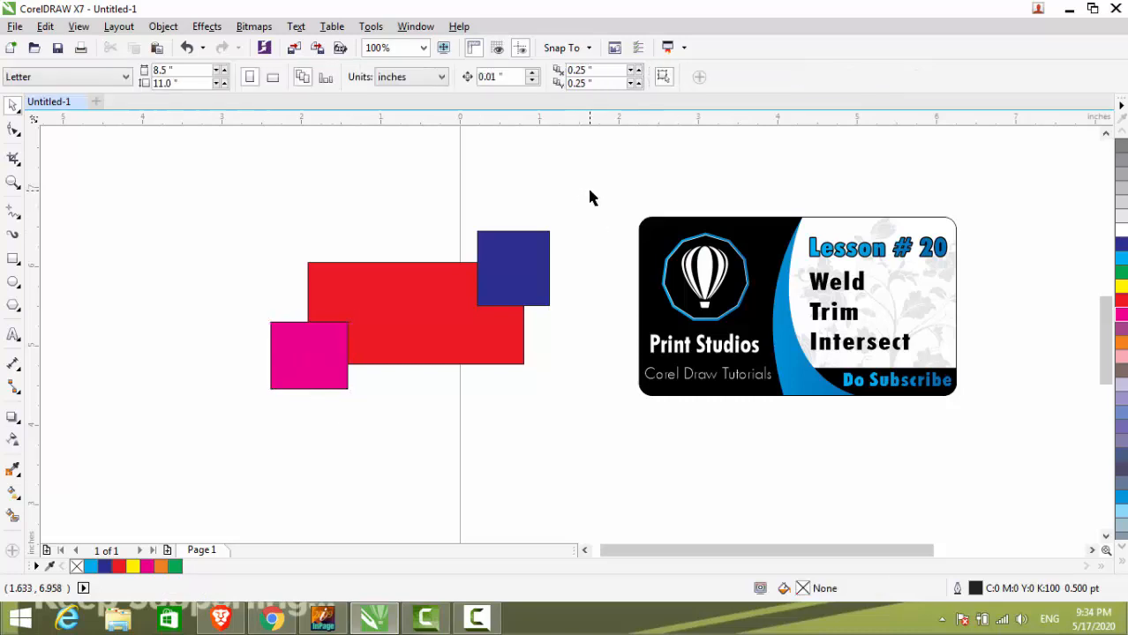
Try moving all three rectangles together to the left, and undo the move.
drag(590, 191, 165, 414)
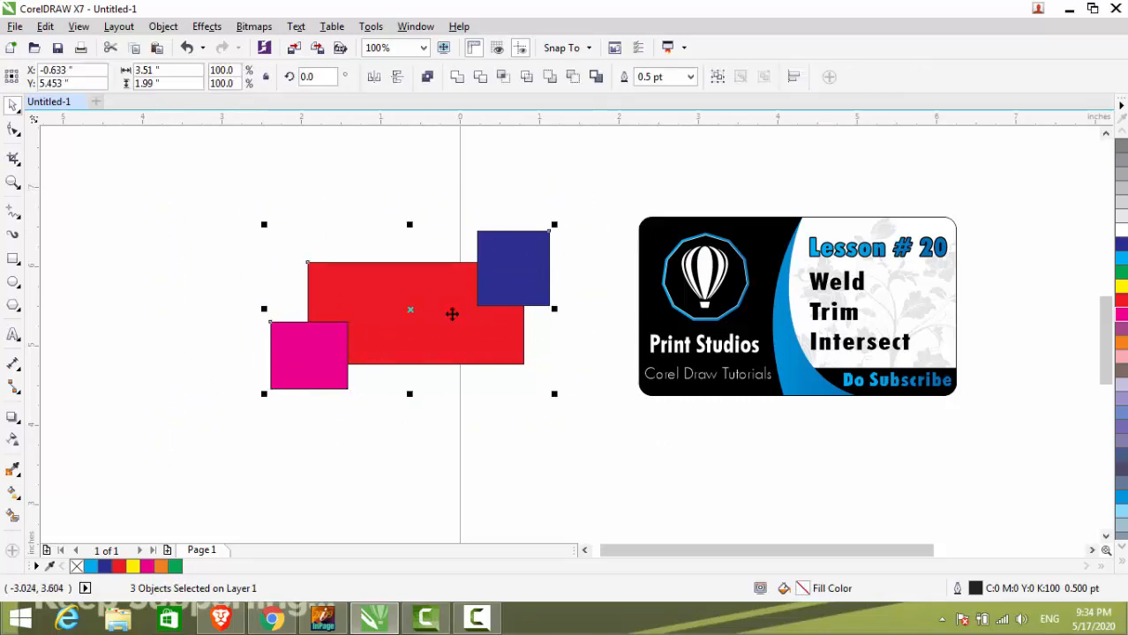
drag(600, 177, 173, 461)
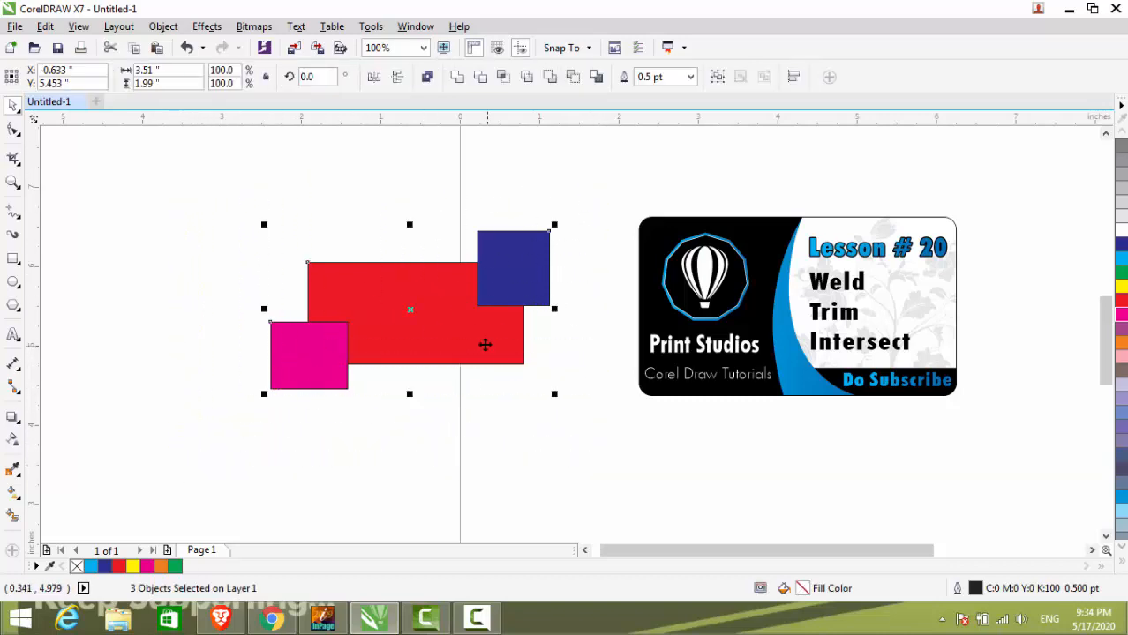
drag(485, 345, 375, 312)
key(ctrl+z)
click(495, 198)
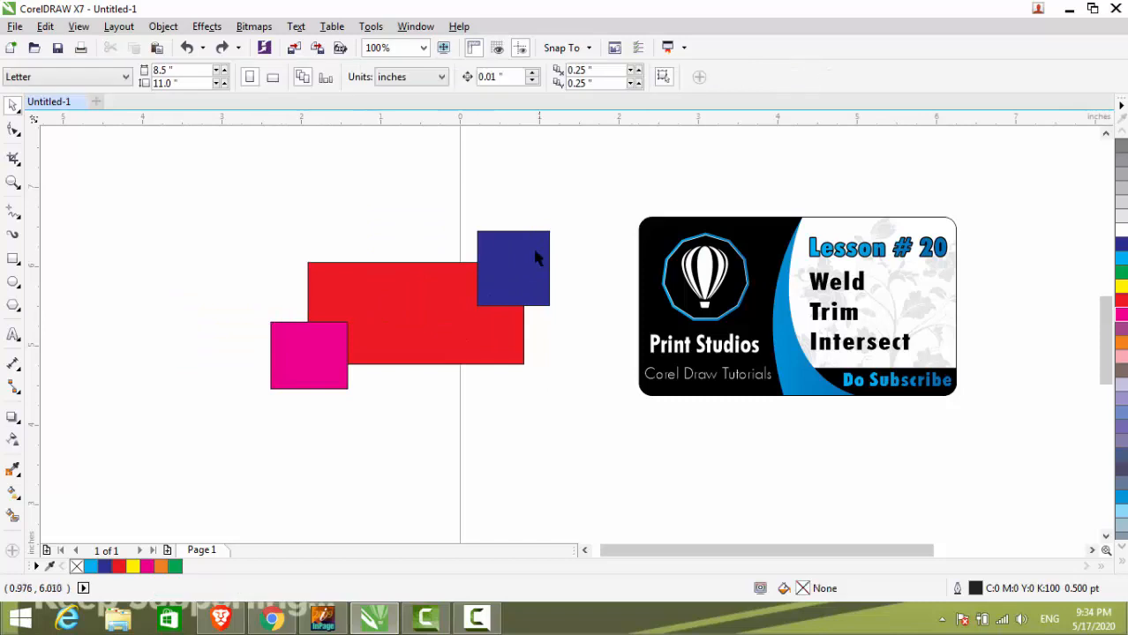
click(535, 256)
click(601, 205)
click(518, 267)
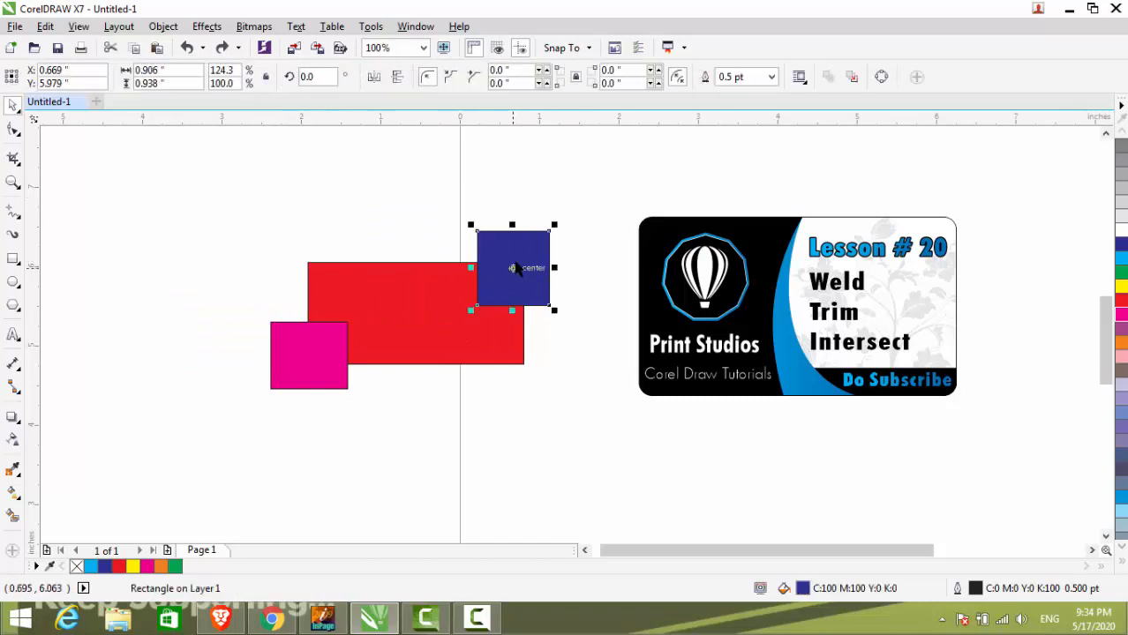
shift+click(430, 270)
click(506, 172)
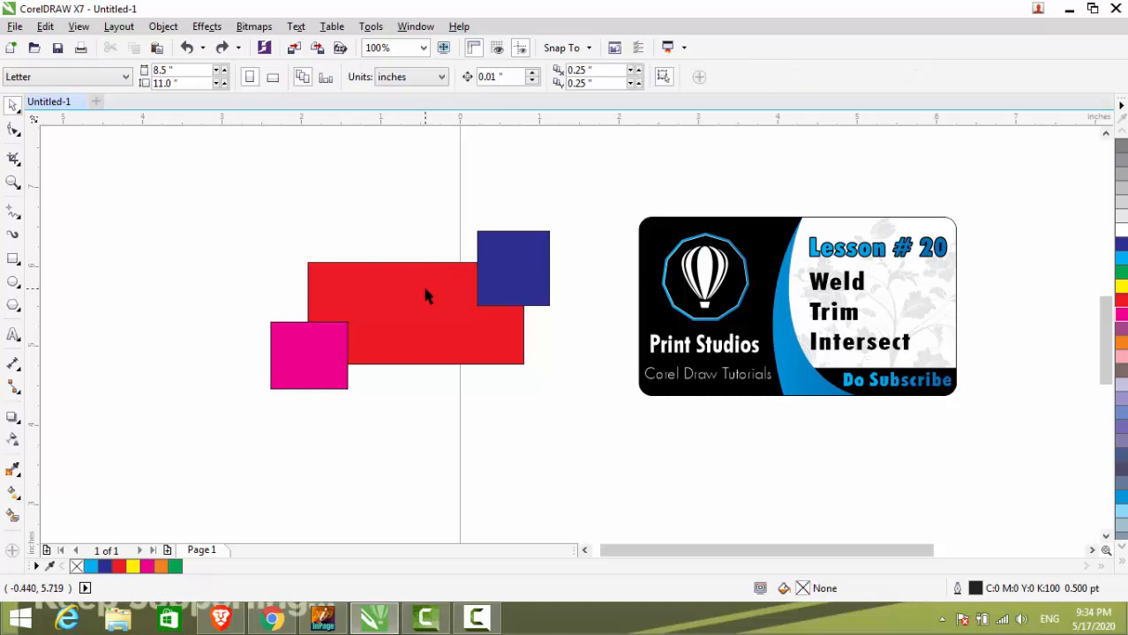
Weld the blue, red and magenta rectangles, selecting magenta last, and move the welded shape up and to the left.
click(512, 255)
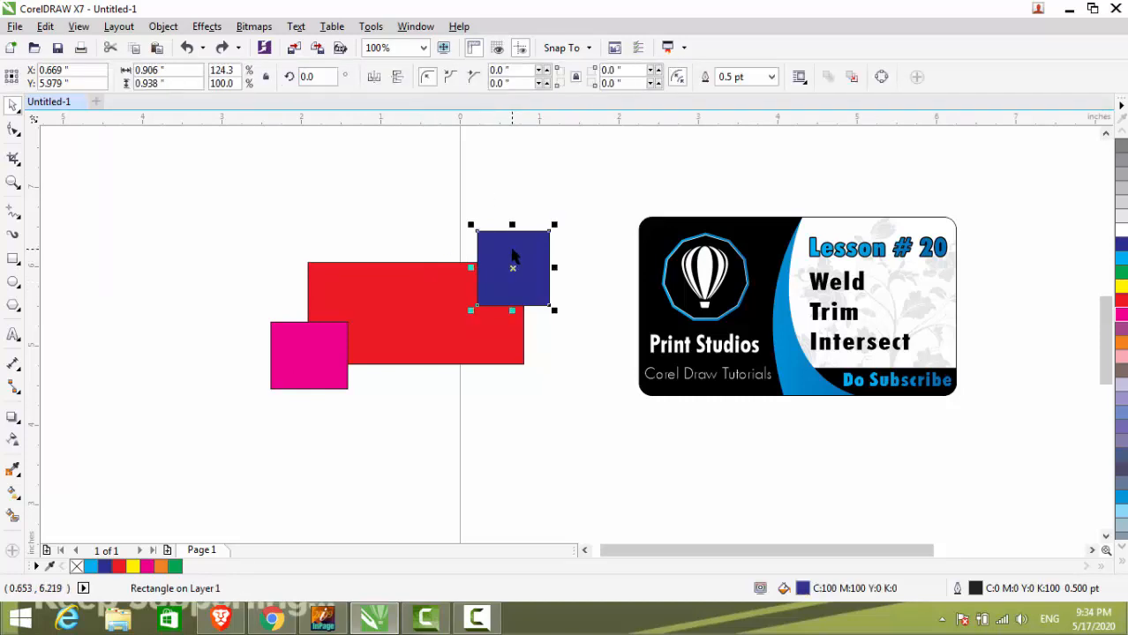
shift+click(432, 274)
shift+click(343, 377)
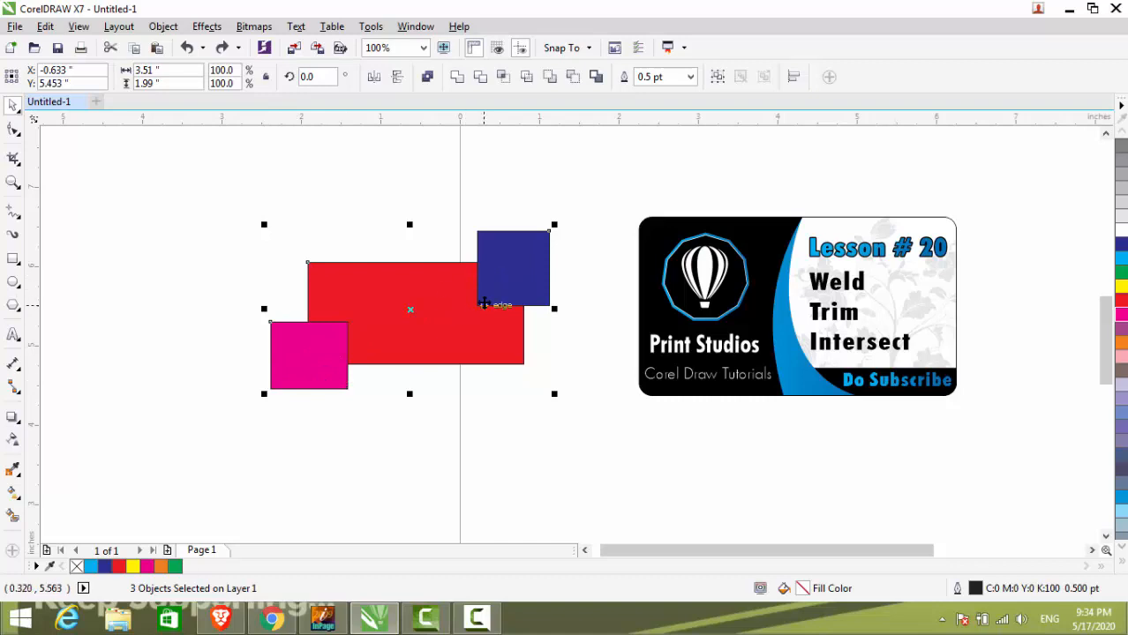
click(460, 80)
drag(479, 309, 445, 253)
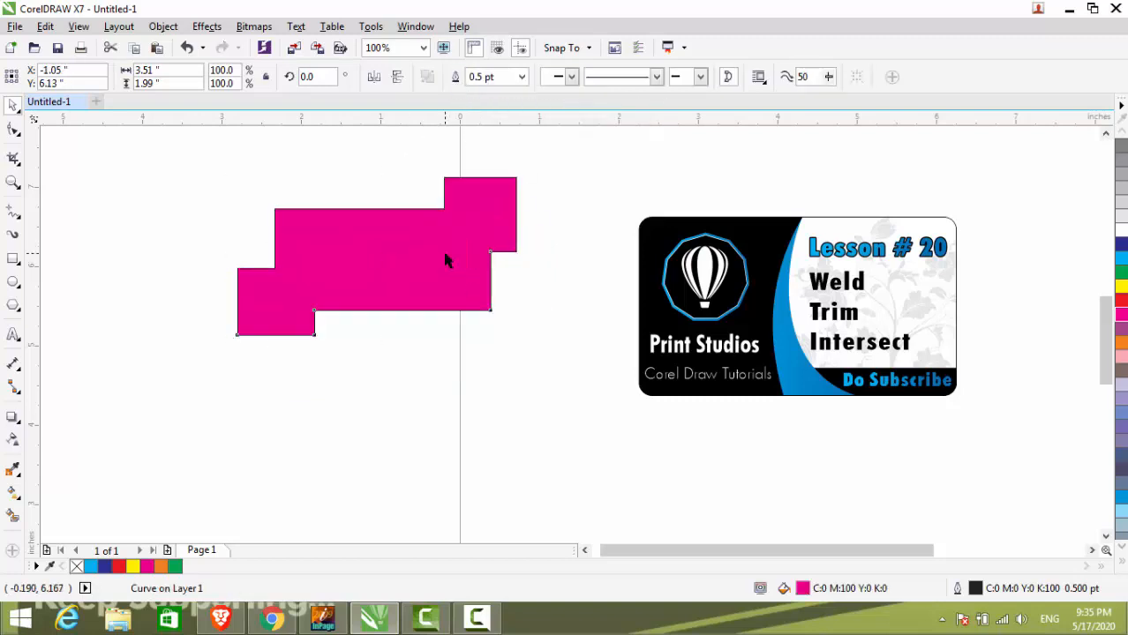
Undo the move and the weld of the three rectangles, and clear the selection.
key(ctrl+z)
key(ctrl+z)
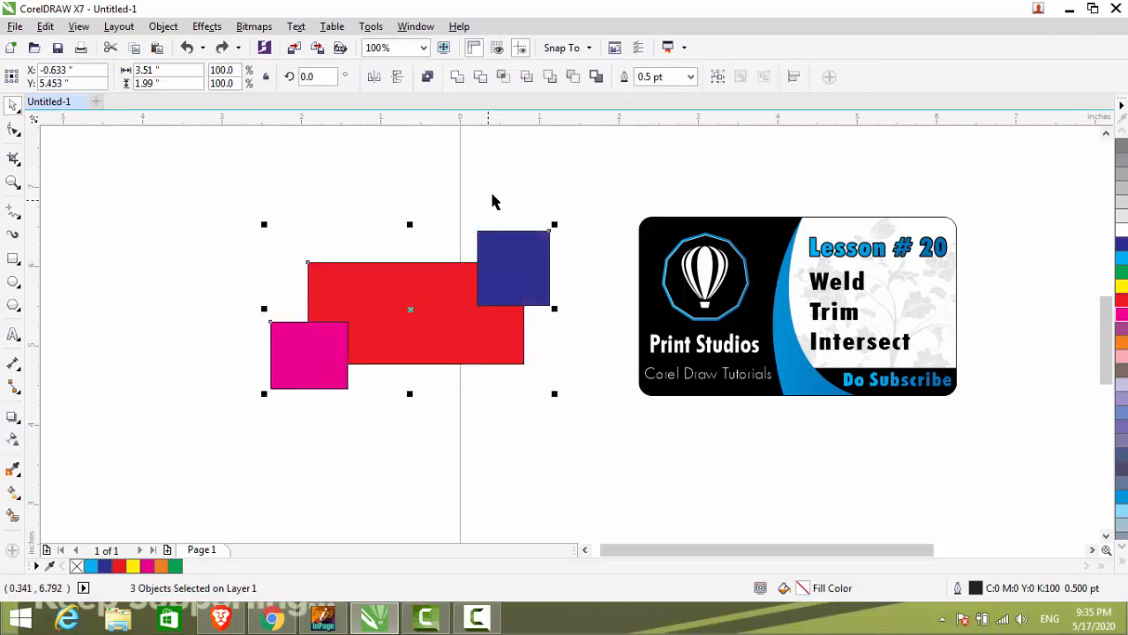
click(494, 198)
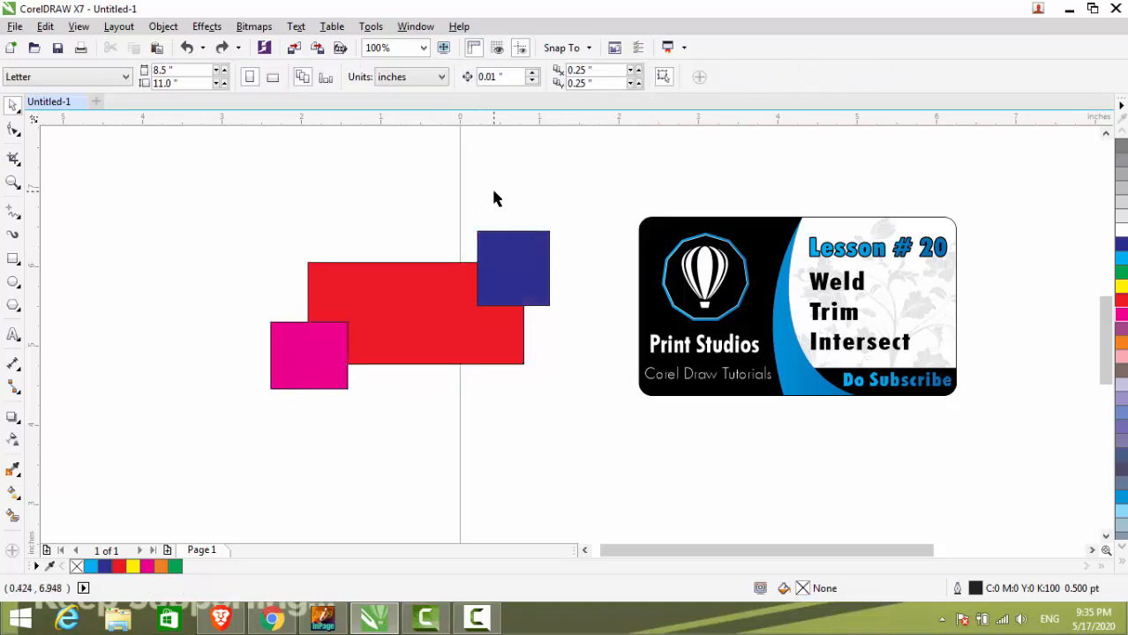
Select the blue, red and magenta rectangles in that order, and weld them into one shape.
click(494, 256)
shift+click(428, 295)
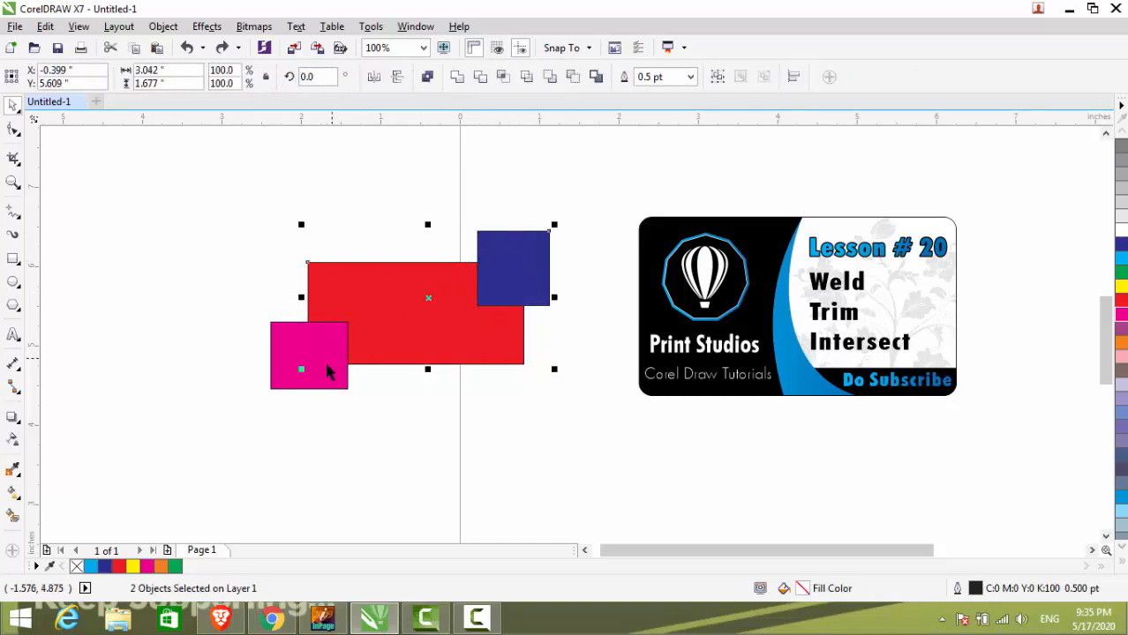
shift+click(328, 373)
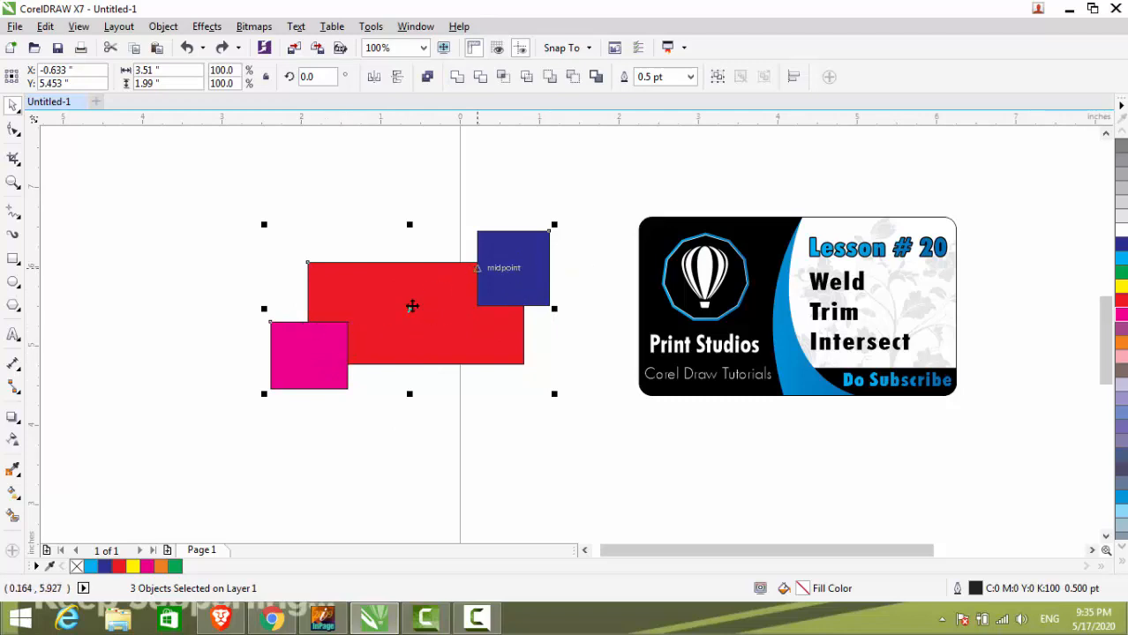
click(457, 77)
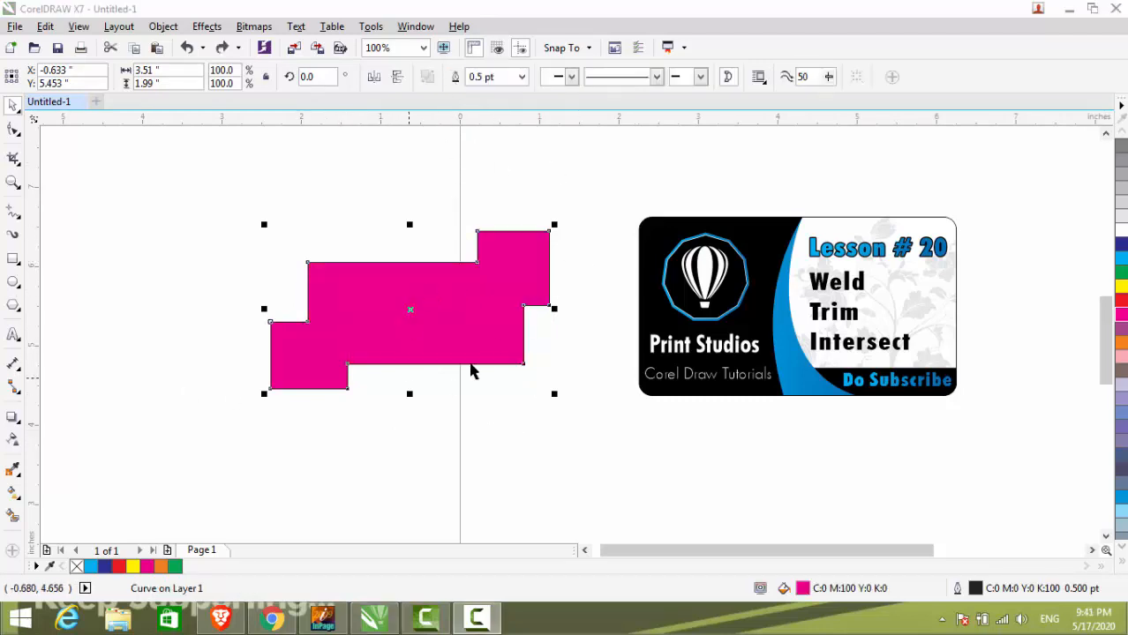
click(494, 483)
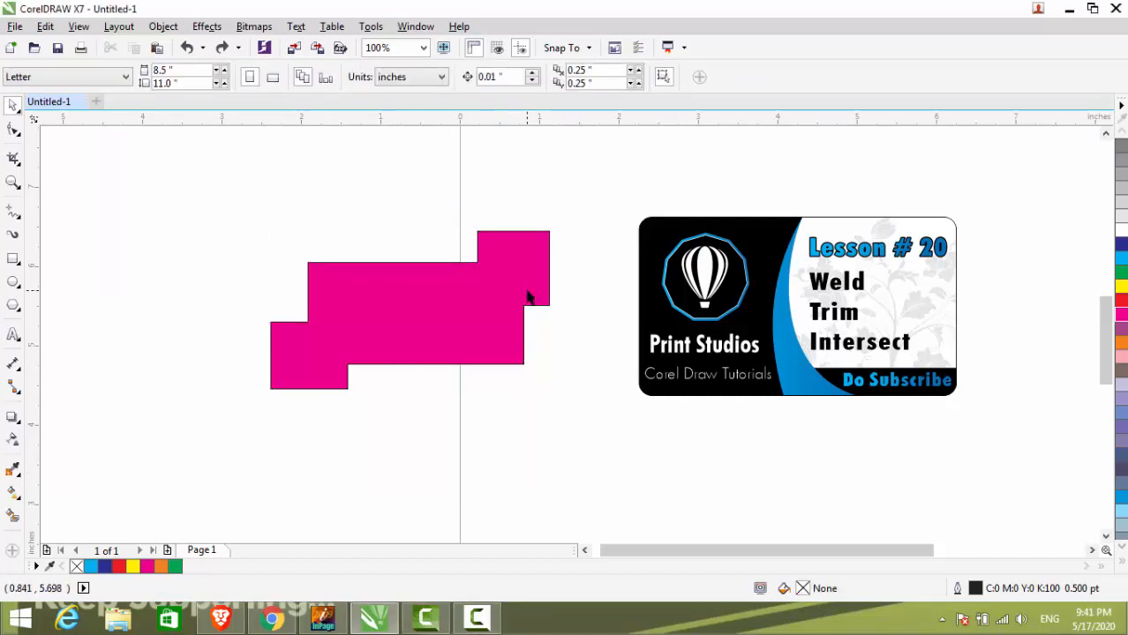
Undo the weld of the three rectangles and clear the selection.
key(ctrl+shift+z)
key(ctrl+z)
key(ctrl+z)
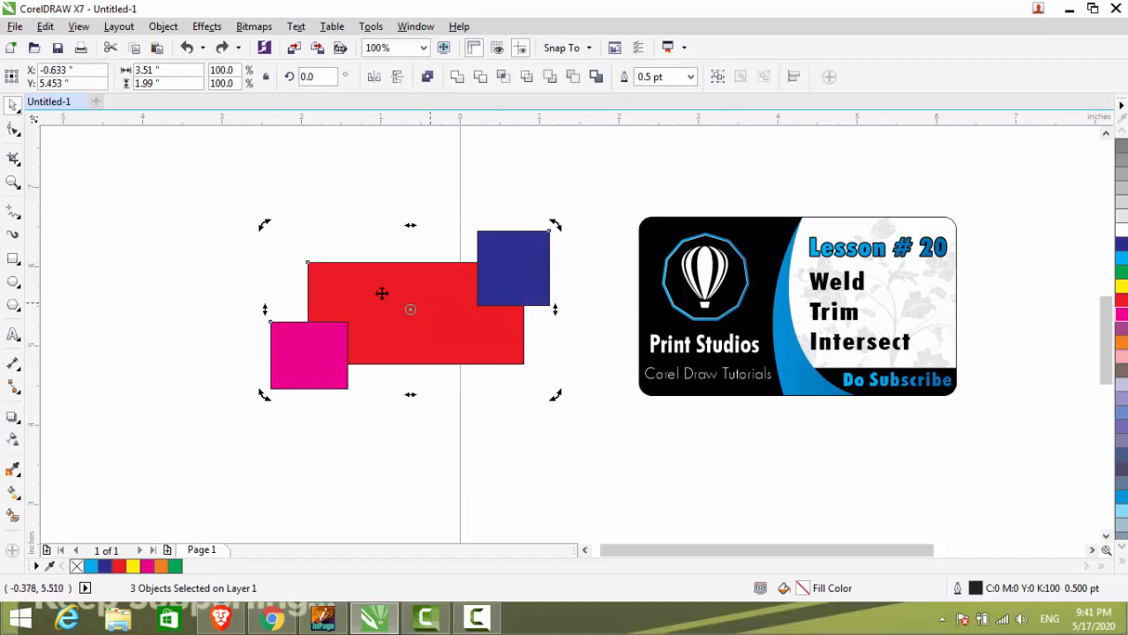
click(443, 251)
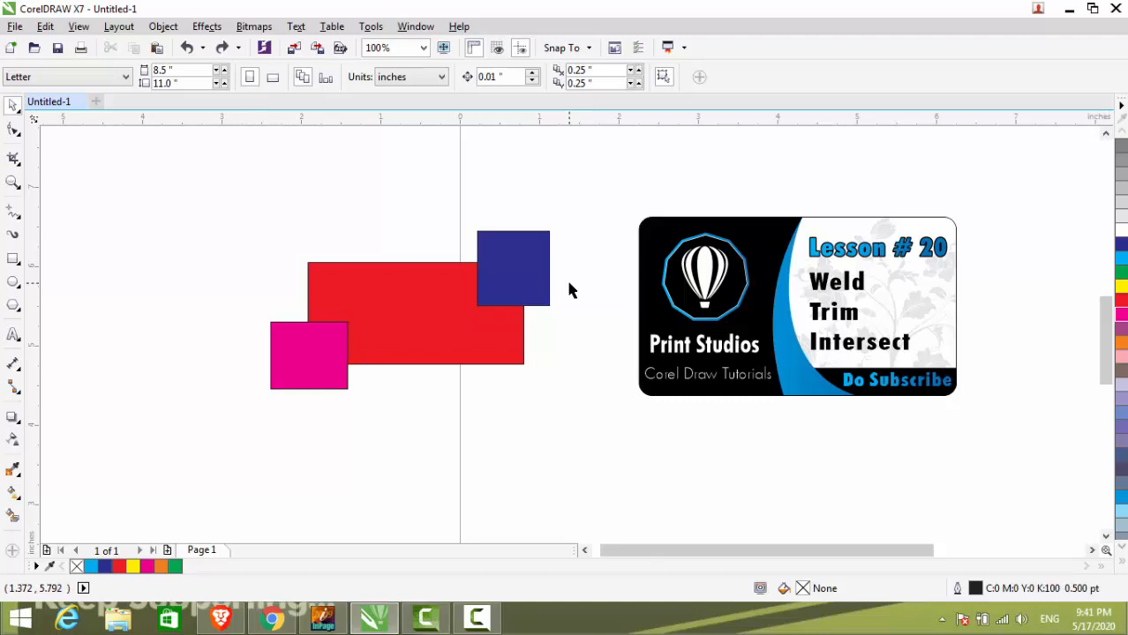
click(527, 264)
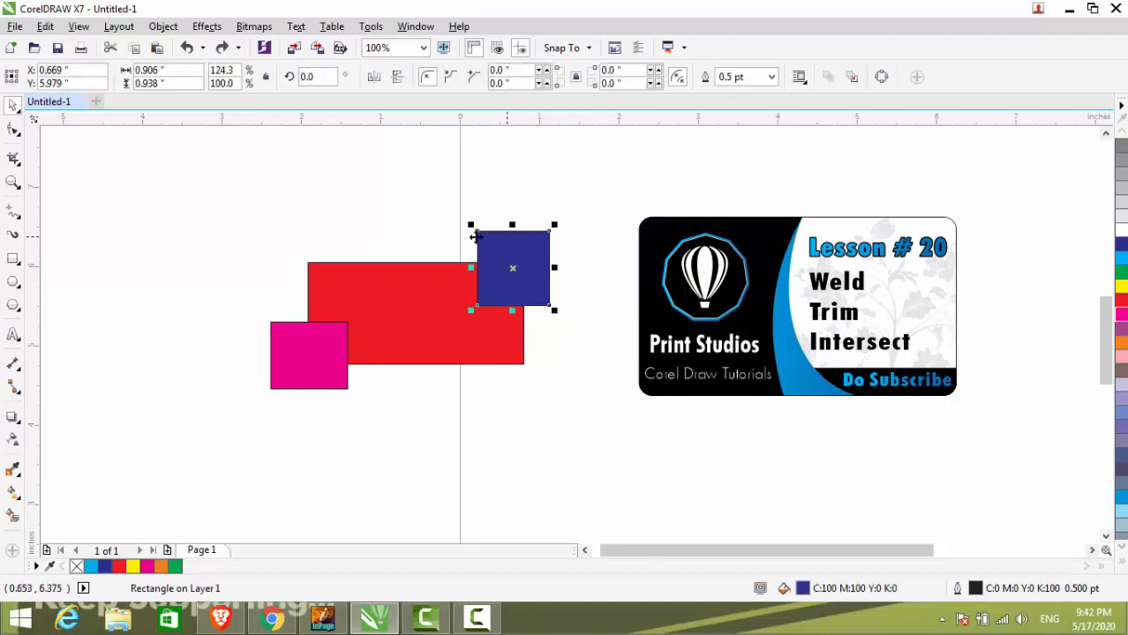
shift+click(426, 293)
shift+click(326, 385)
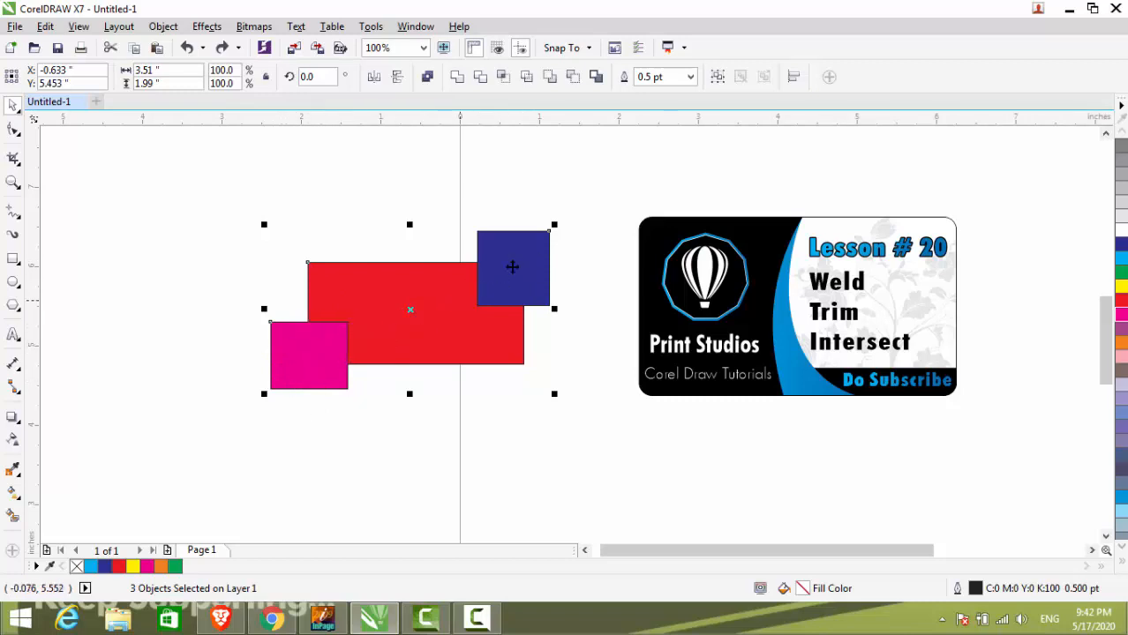
click(579, 237)
Weld the three rectangles again with blue selected first and magenta last, and undo the weld.
click(498, 273)
shift+click(430, 318)
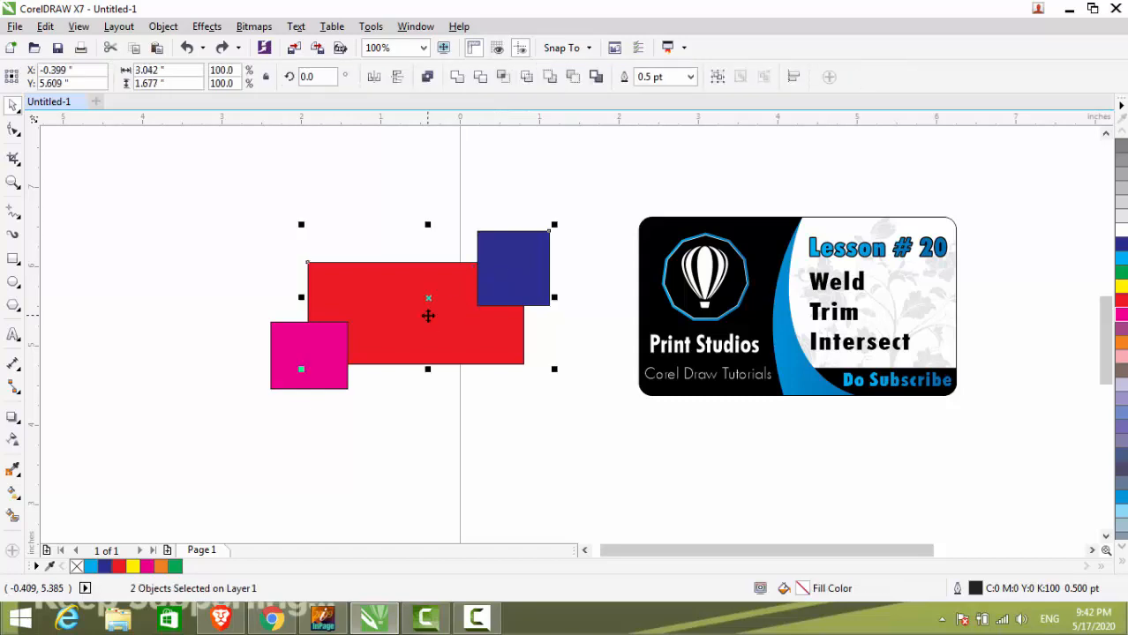
shift+click(297, 367)
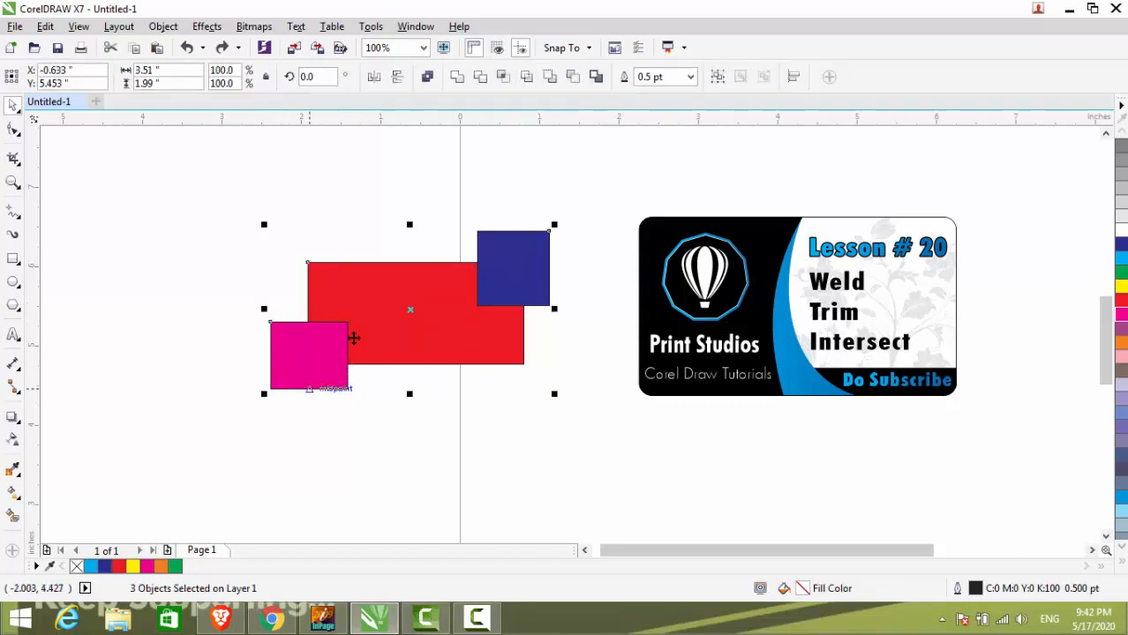
click(454, 77)
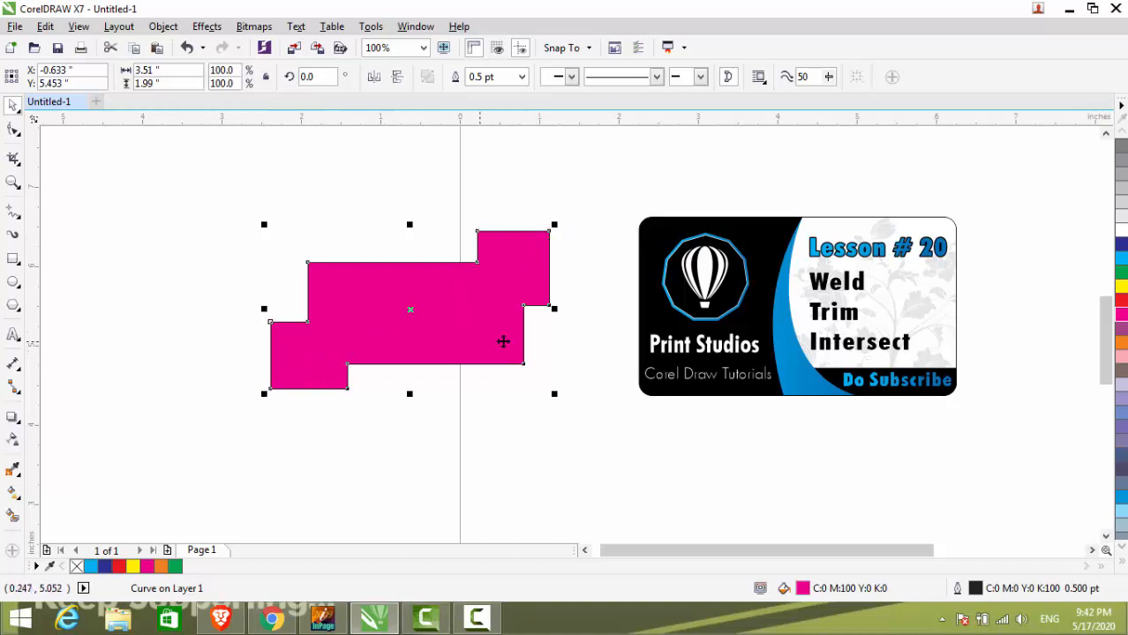
click(580, 288)
key(ctrl+z)
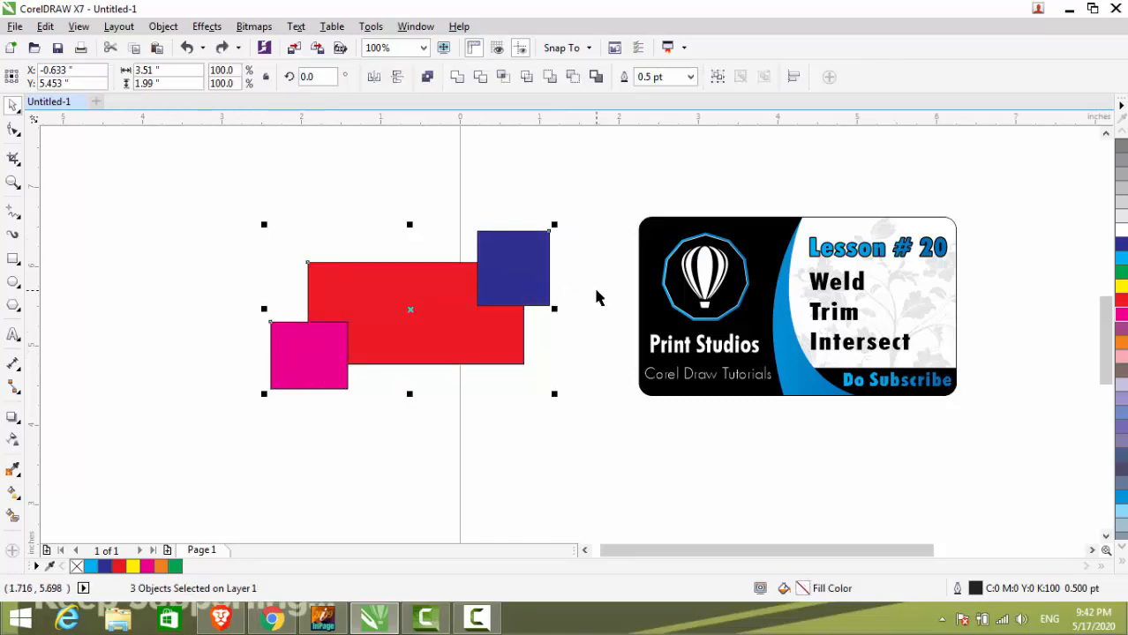
Select the magenta, red and blue rectangles in that order, and weld them into one shape.
click(596, 295)
click(305, 360)
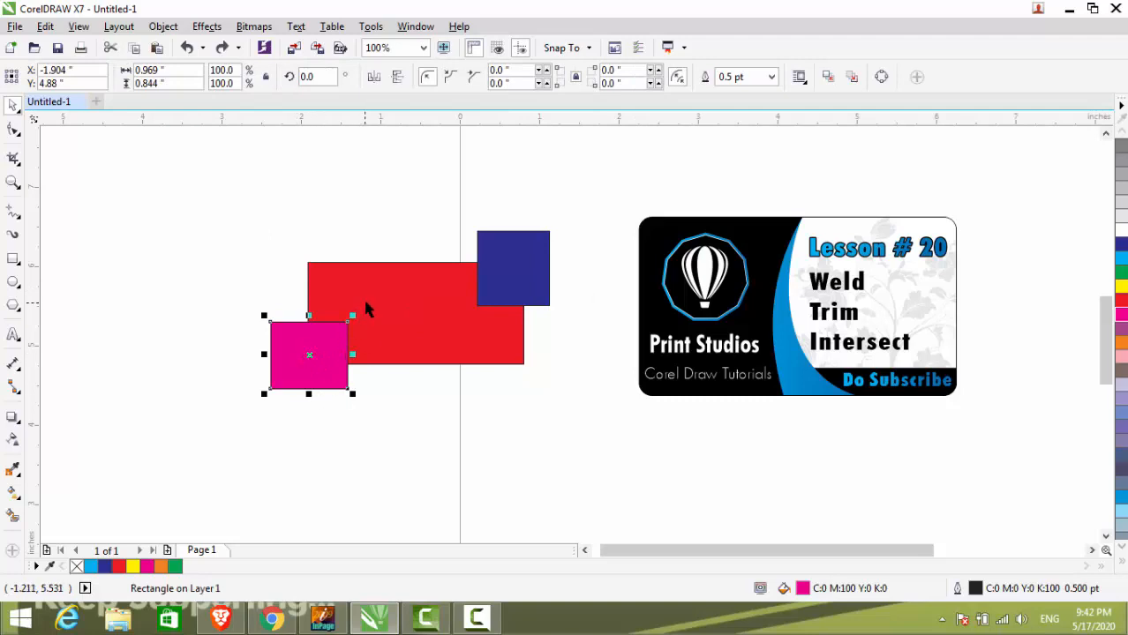
shift+click(368, 300)
shift+click(507, 251)
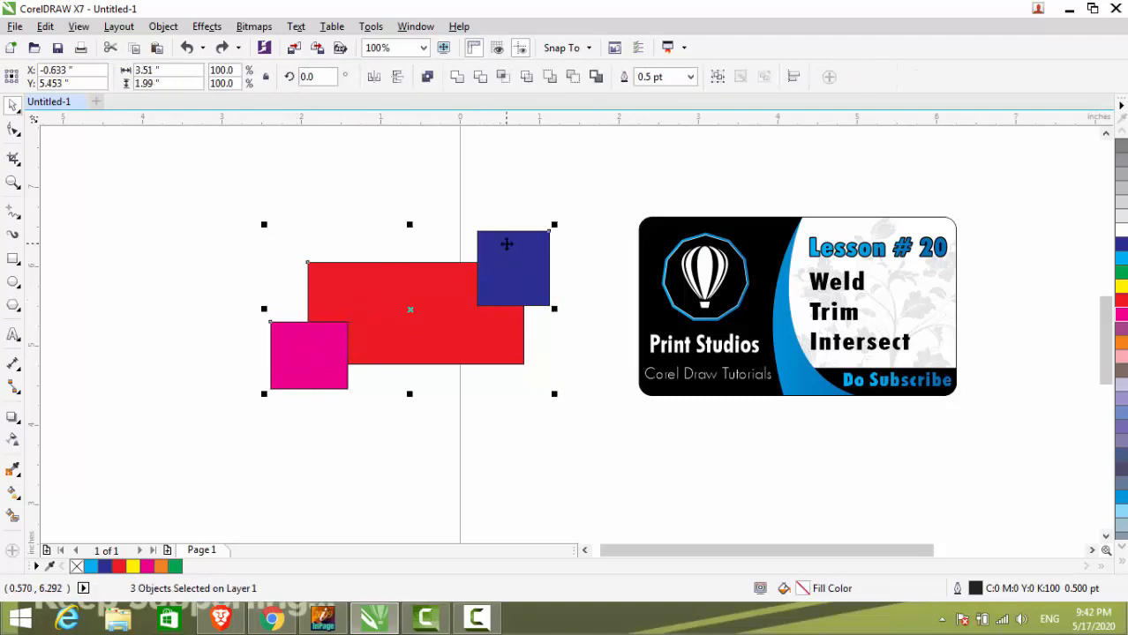
click(458, 78)
click(572, 181)
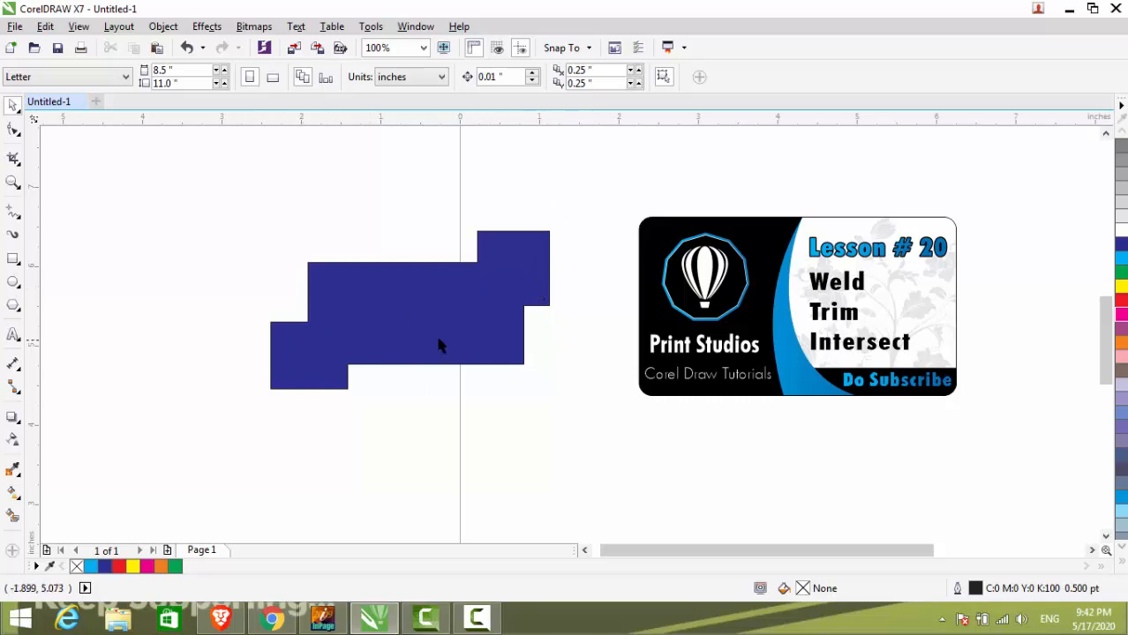
Try moving the welded blue shape, and undo both the move and the weld.
drag(468, 332, 440, 240)
key(ctrl+z)
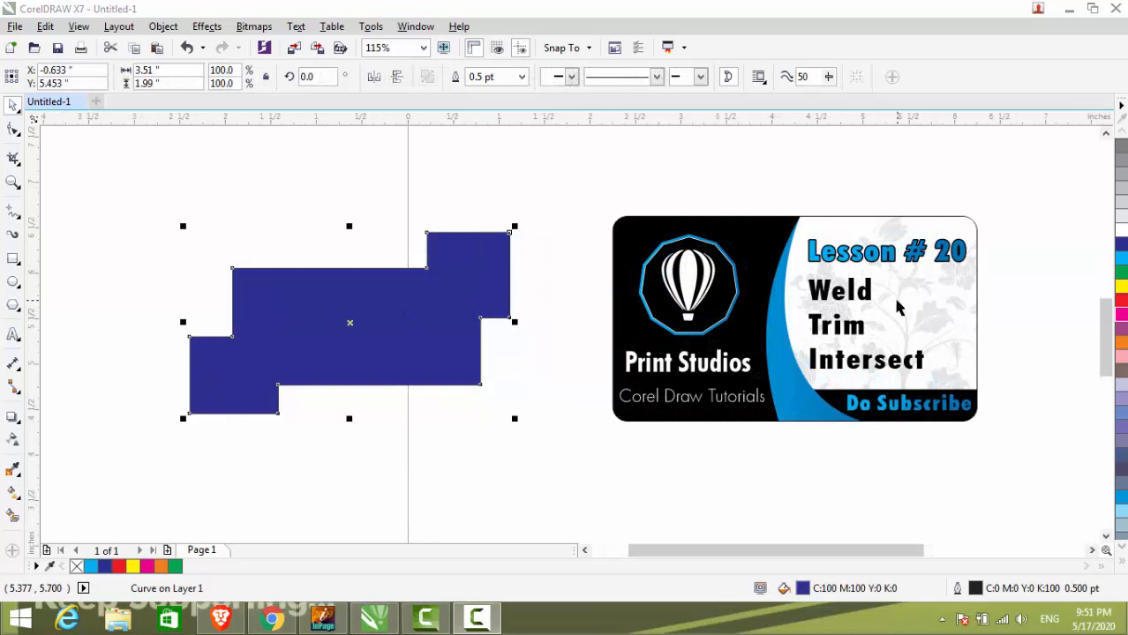
click(551, 164)
key(ctrl+z)
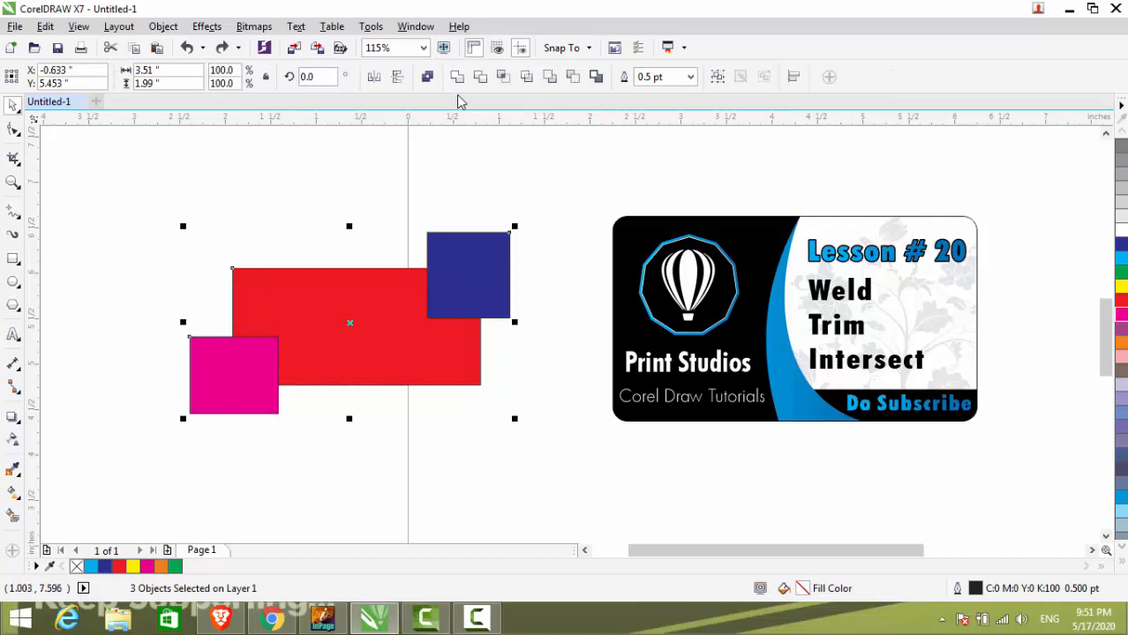
Select the blue square first and the red rectangle second, trim the red one, and clear the selection.
click(519, 180)
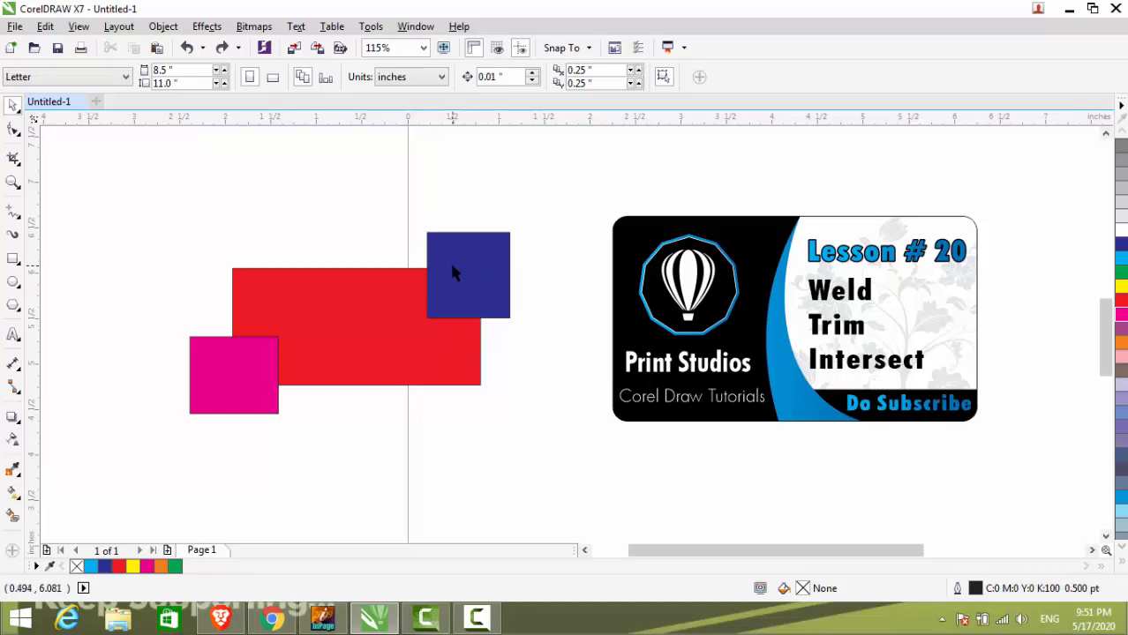
drag(540, 204, 211, 403)
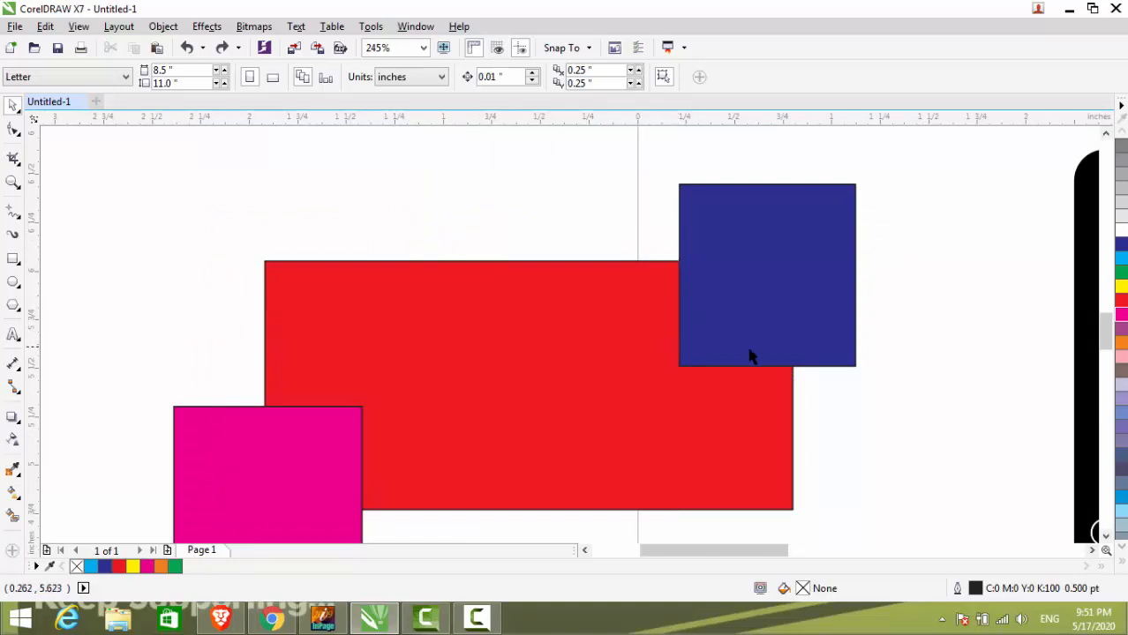
scroll(681, 240, down, 2)
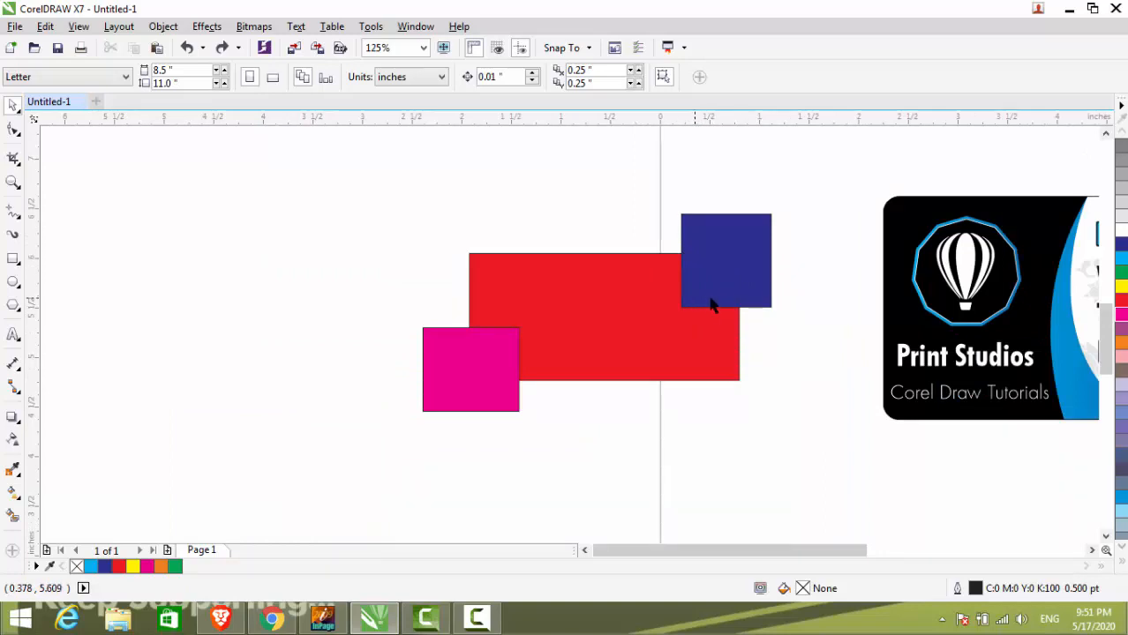
click(715, 269)
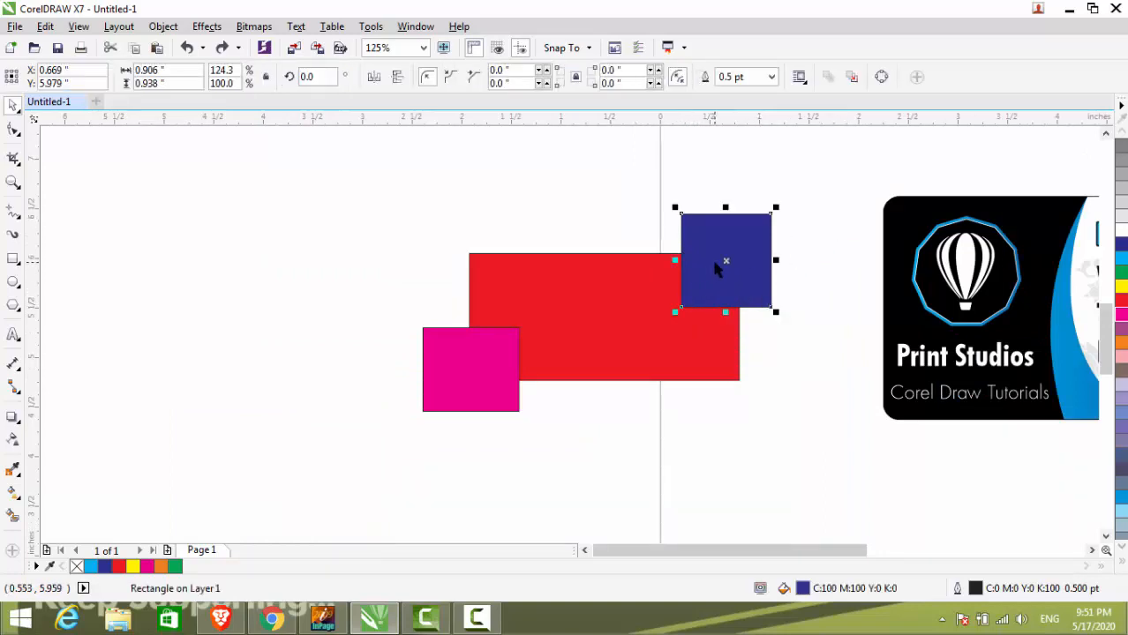
shift+click(660, 284)
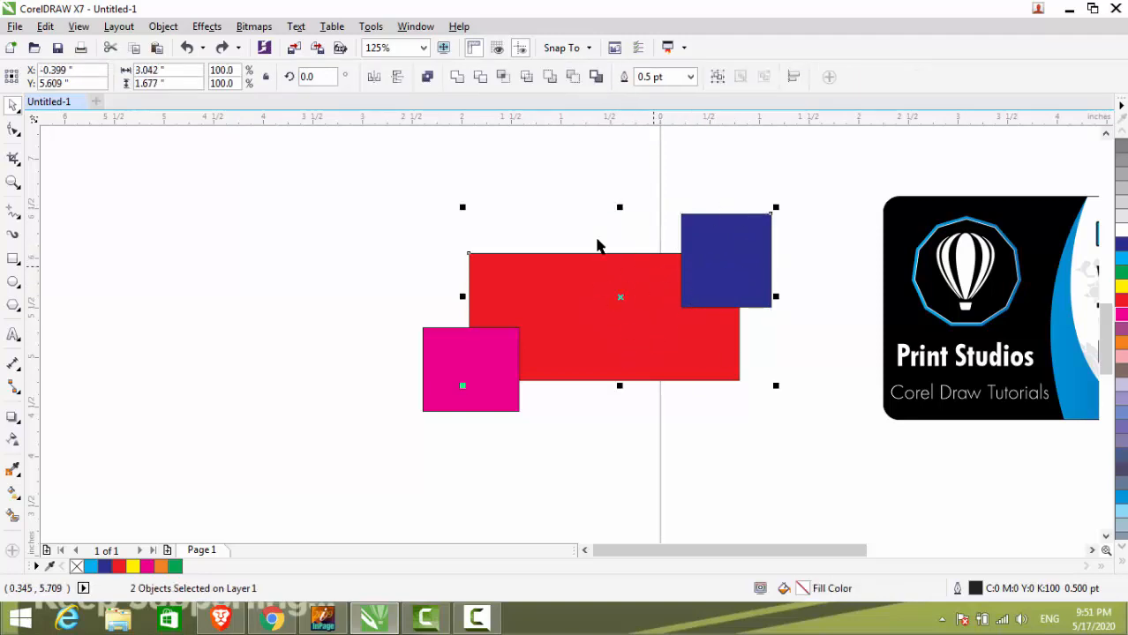
click(481, 77)
click(647, 246)
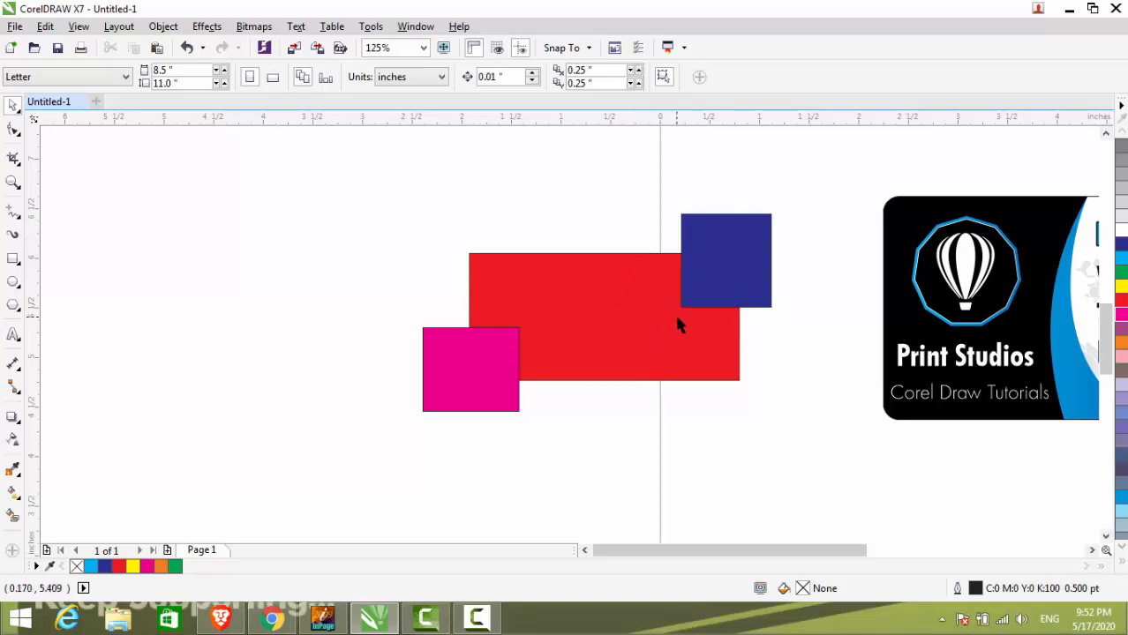
Undo the trim of the red rectangle, try moving the rectangle away from the blue square, and undo the move.
drag(675, 321, 622, 330)
key(ctrl+z)
click(786, 322)
click(618, 332)
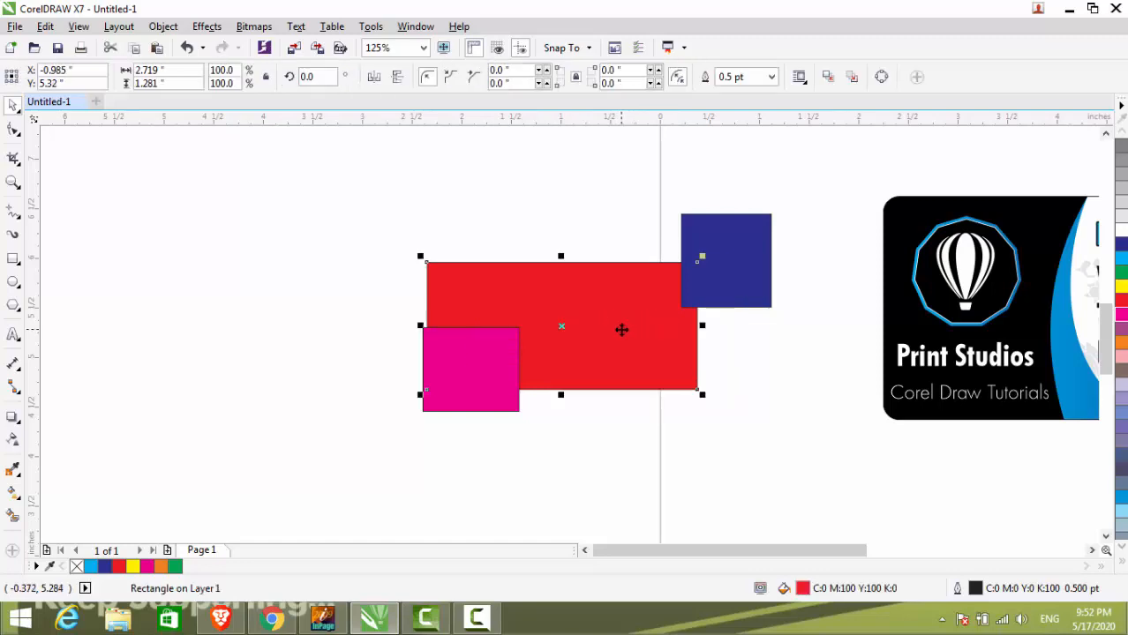
key(ctrl+z)
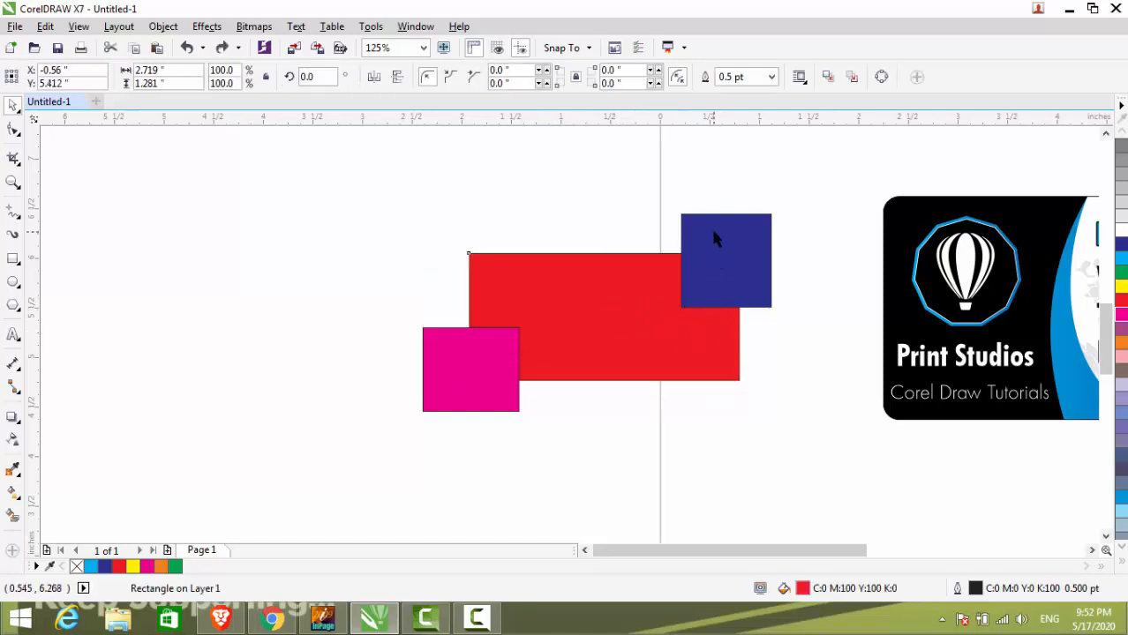
Trim the blue square with the red rectangle selected first, and undo the trim after a test move.
shift+click(713, 239)
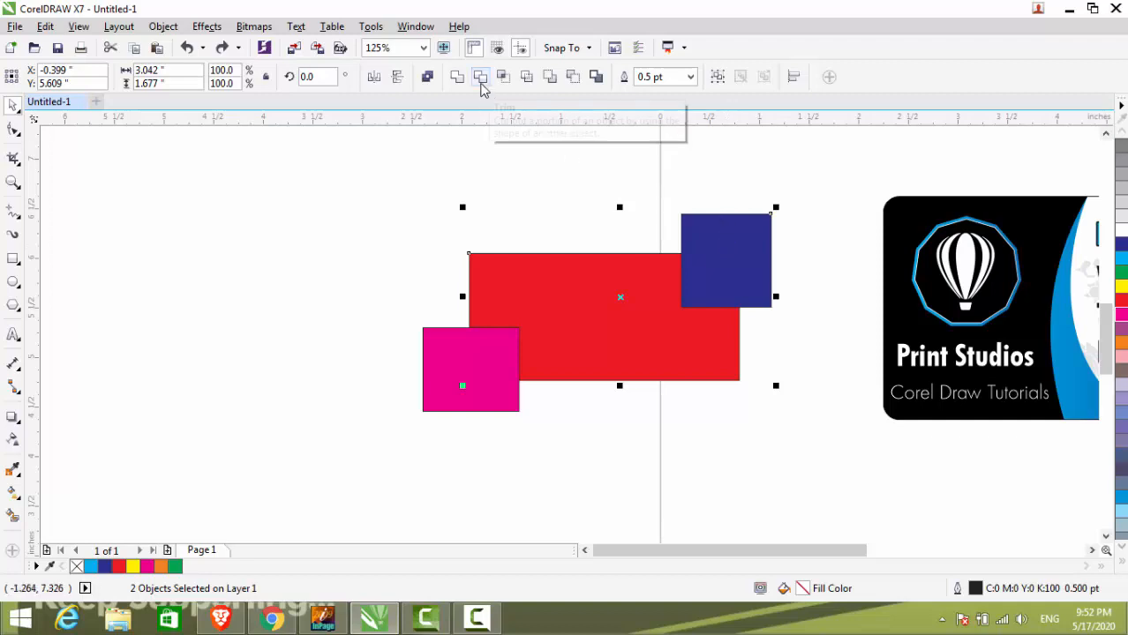
click(480, 81)
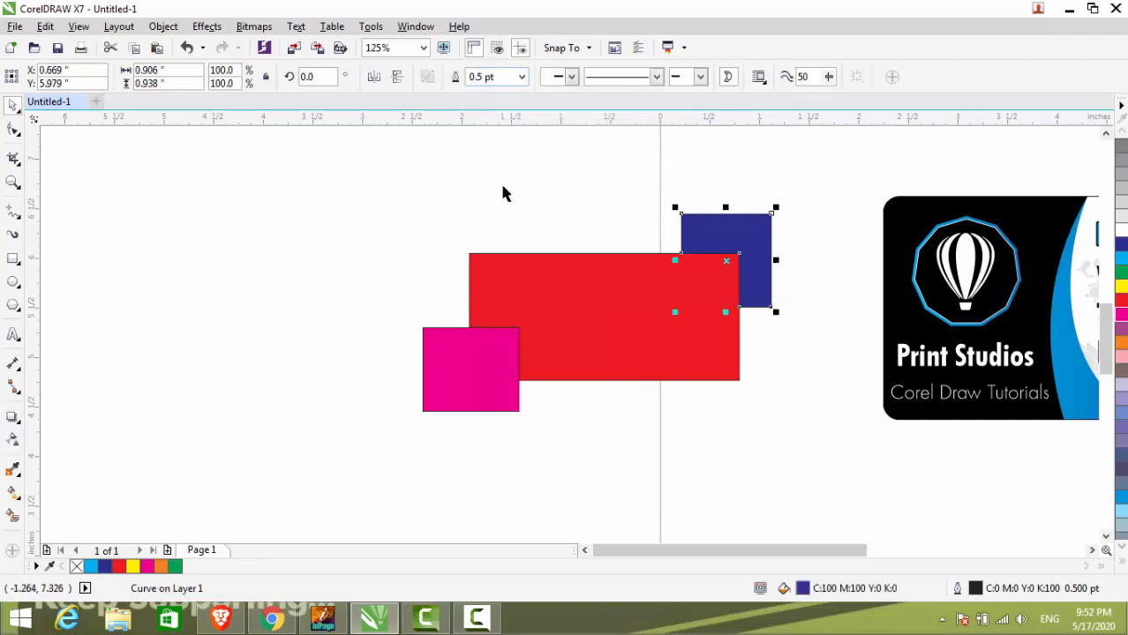
click(824, 272)
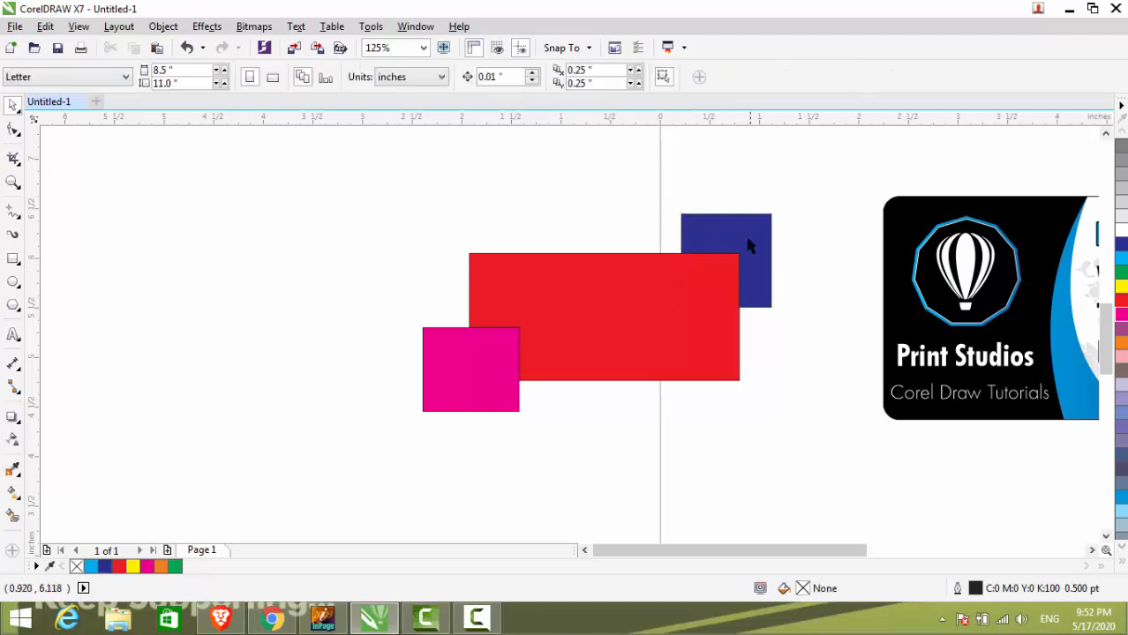
drag(745, 234, 823, 202)
key(ctrl+z)
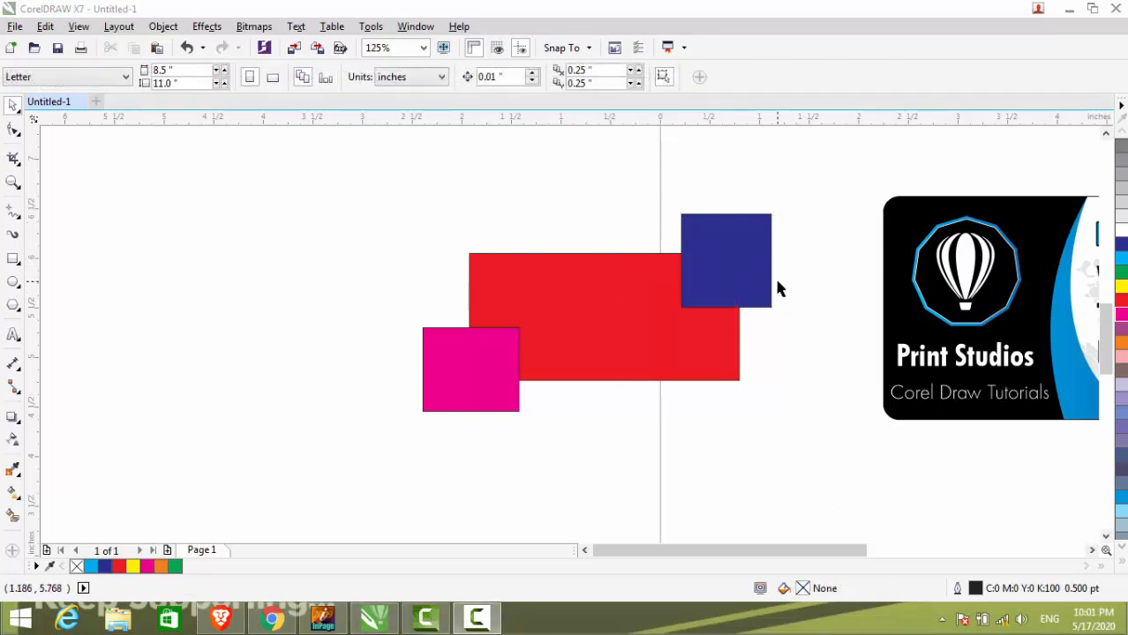
click(736, 263)
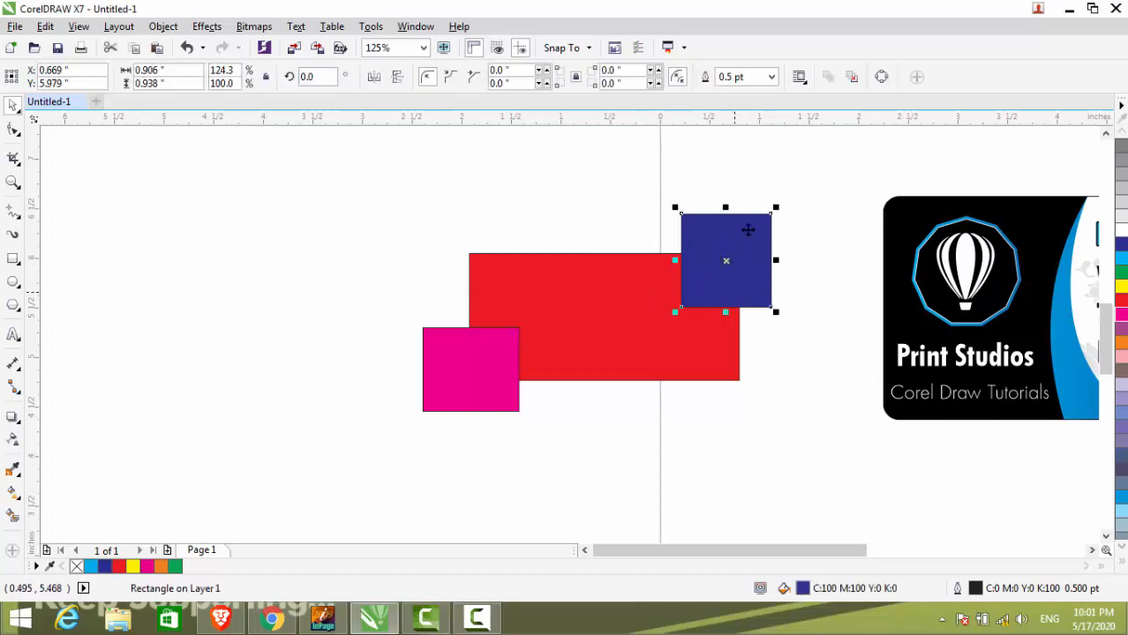
click(625, 301)
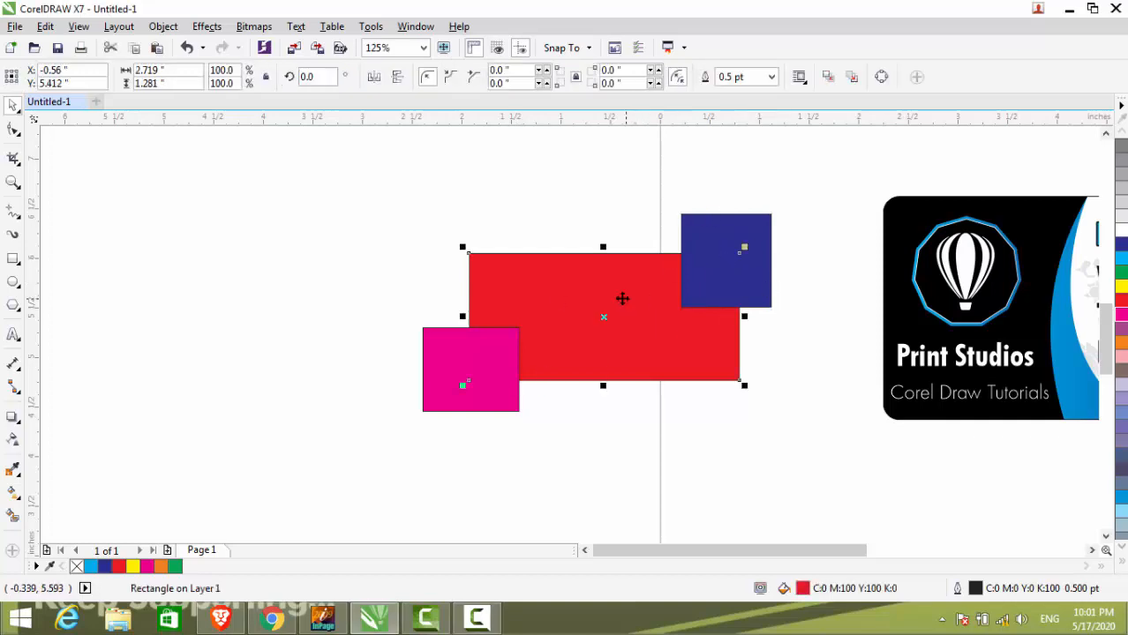
click(813, 321)
Select the red, blue and magenta rectangles in that order, and trim the magenta one.
click(607, 272)
shift+click(708, 228)
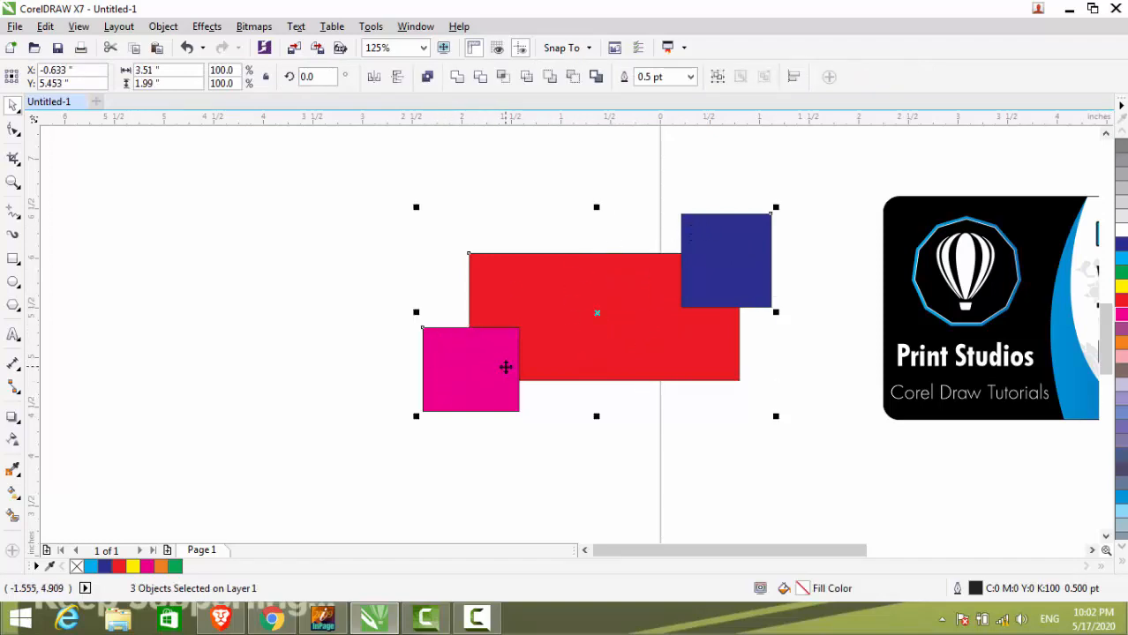
shift+click(435, 329)
drag(435, 327, 429, 325)
key(ctrl+z)
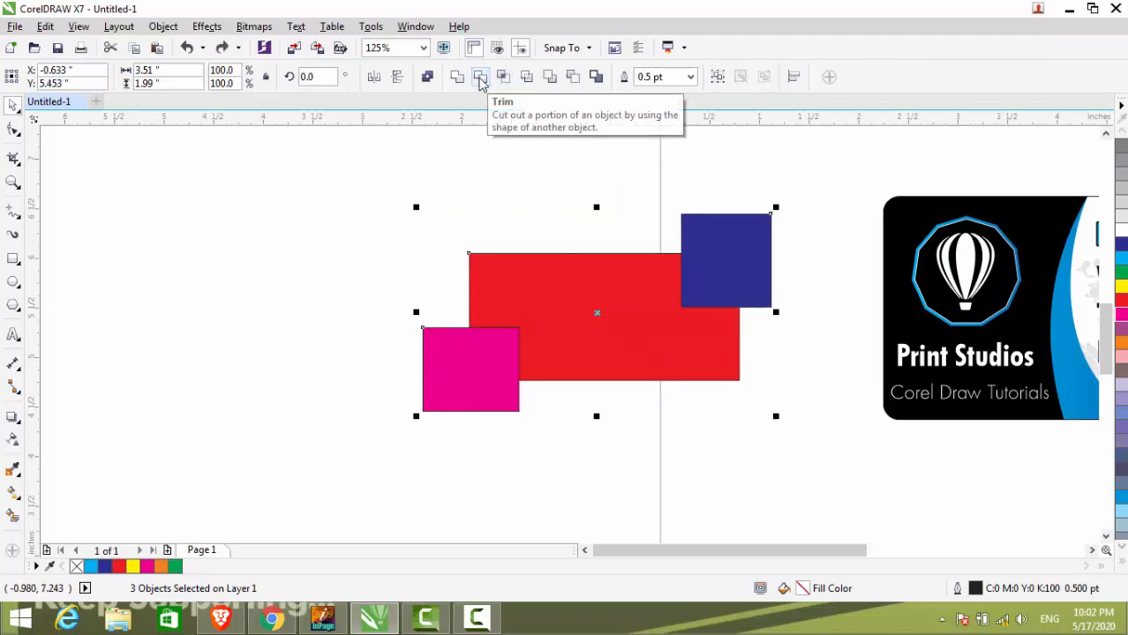
click(481, 79)
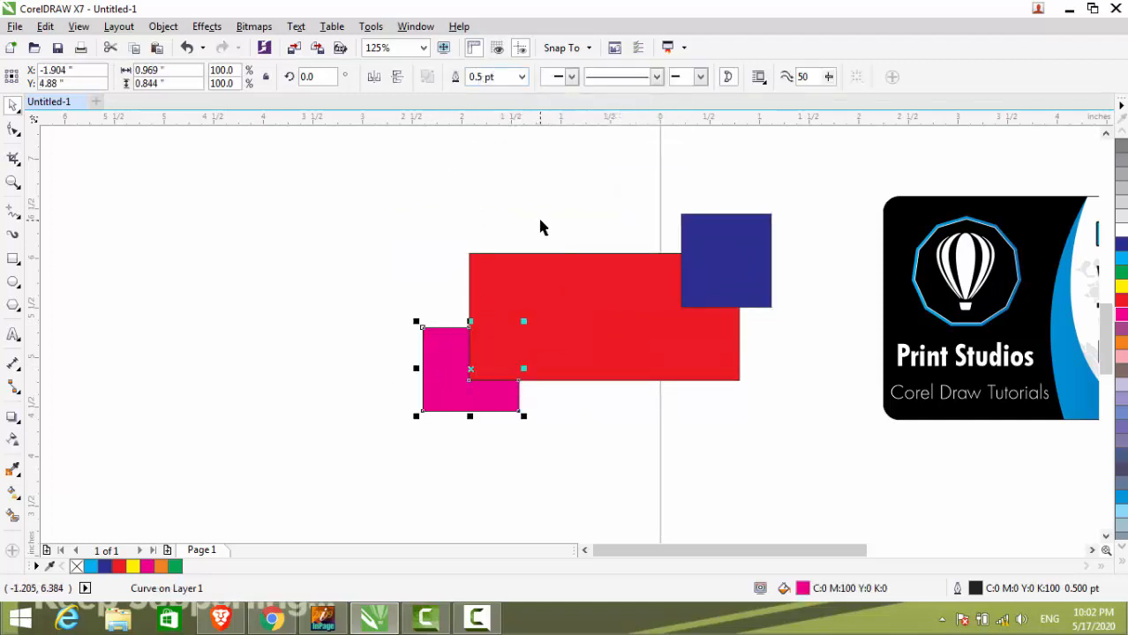
Try moving the trimmed magenta shape away, undo both the move and the trim, and clear the selection.
click(492, 418)
drag(458, 364, 417, 409)
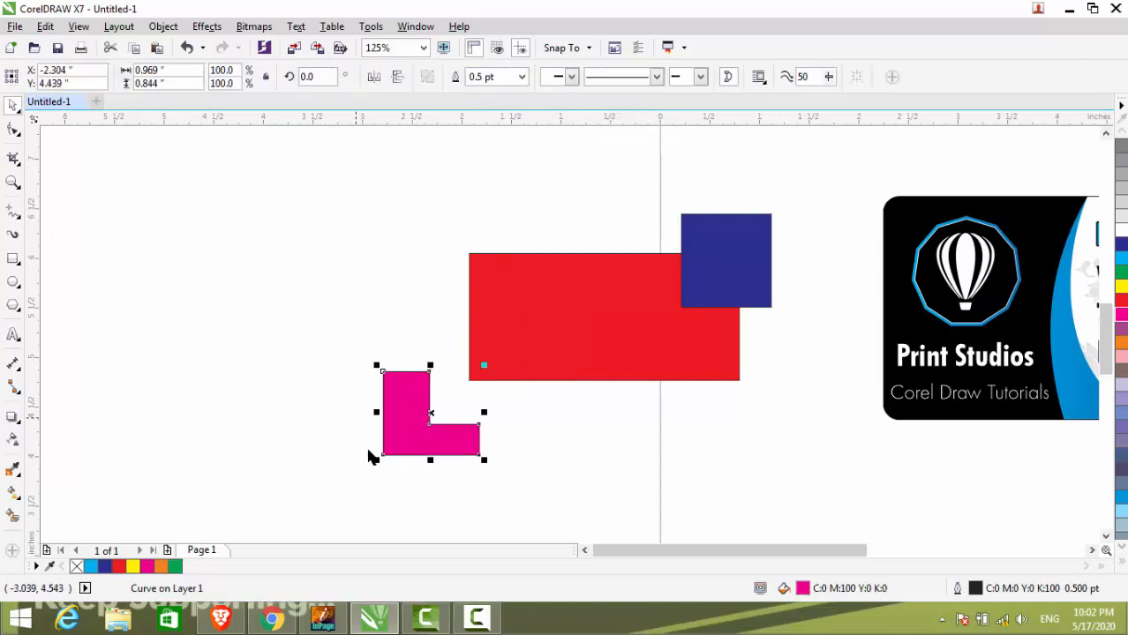
key(ctrl+z)
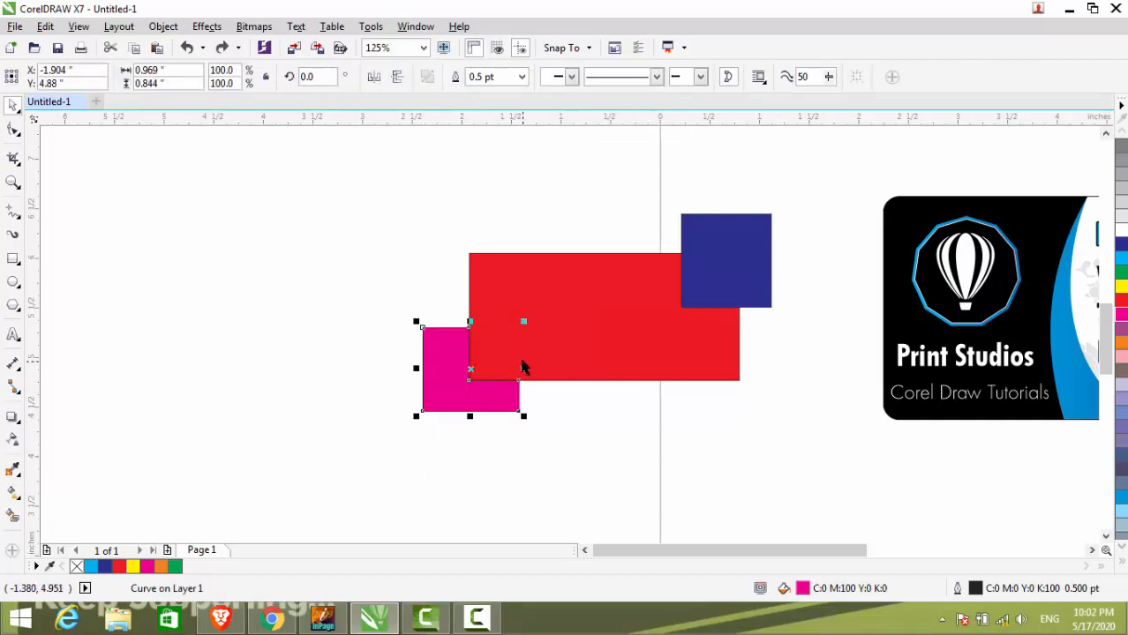
key(ctrl+z)
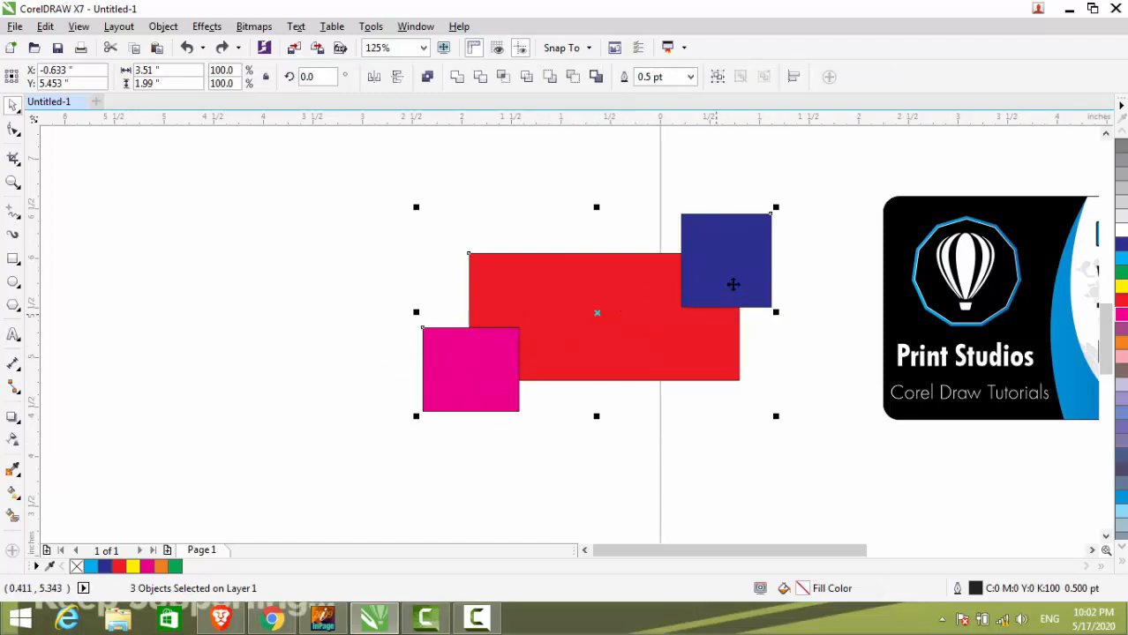
click(643, 186)
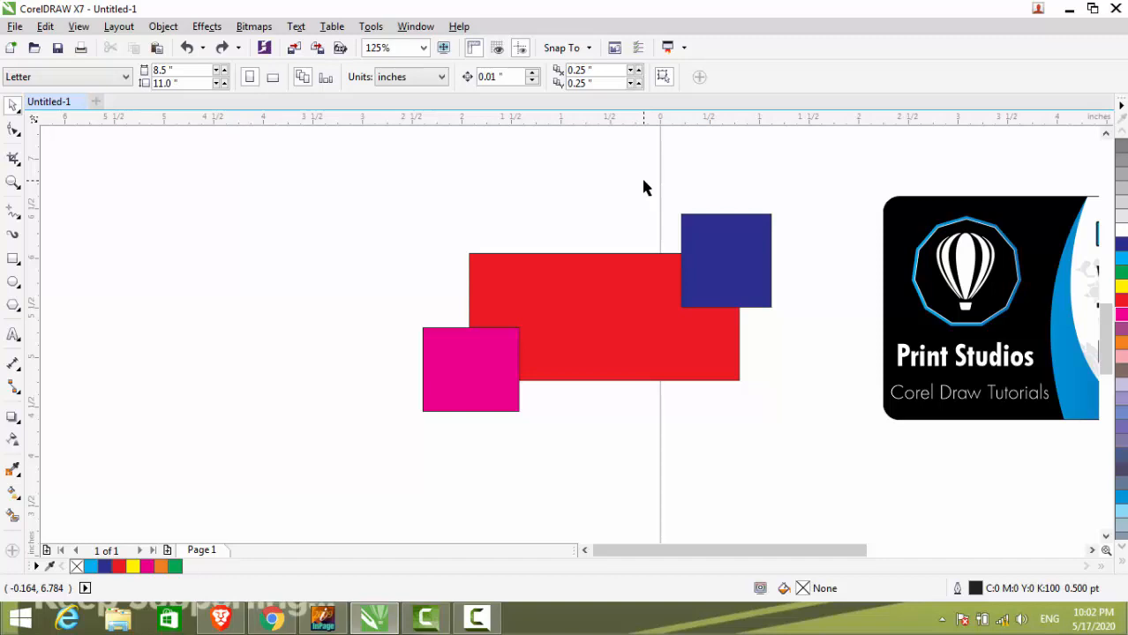
Group the magenta and blue squares, and clear the selection.
click(474, 397)
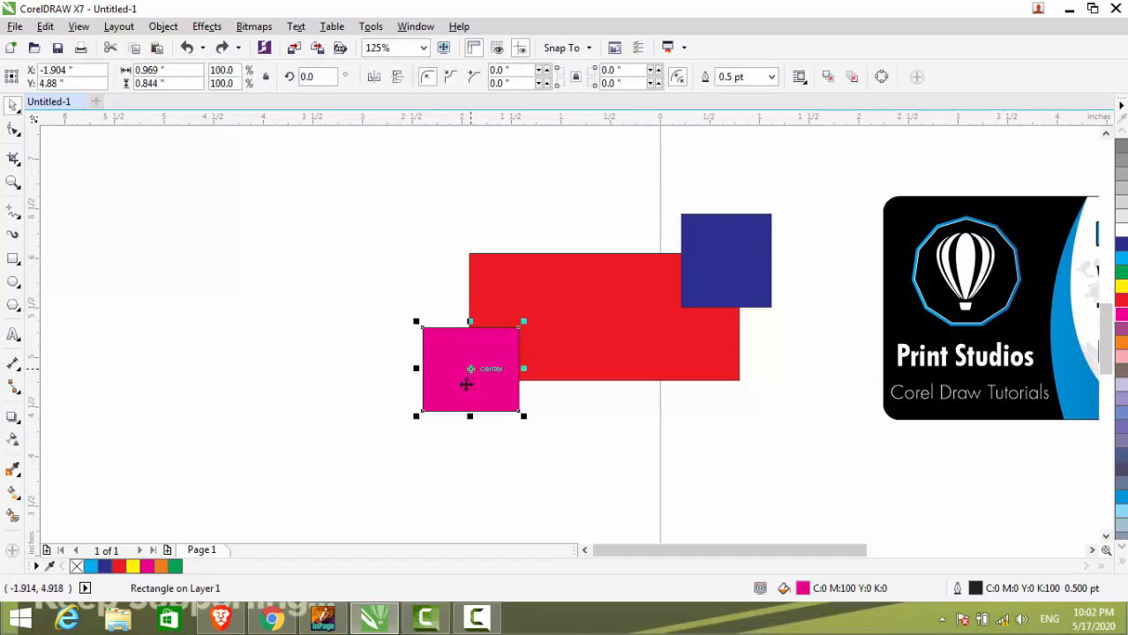
shift+click(721, 241)
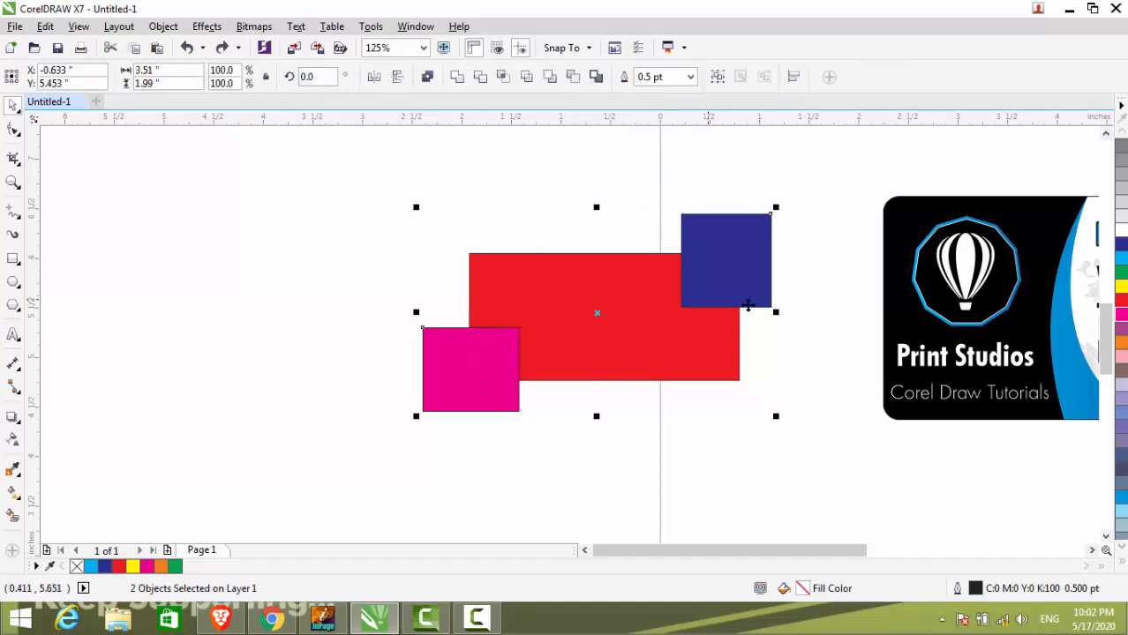
drag(748, 305, 723, 251)
key(ctrl+z)
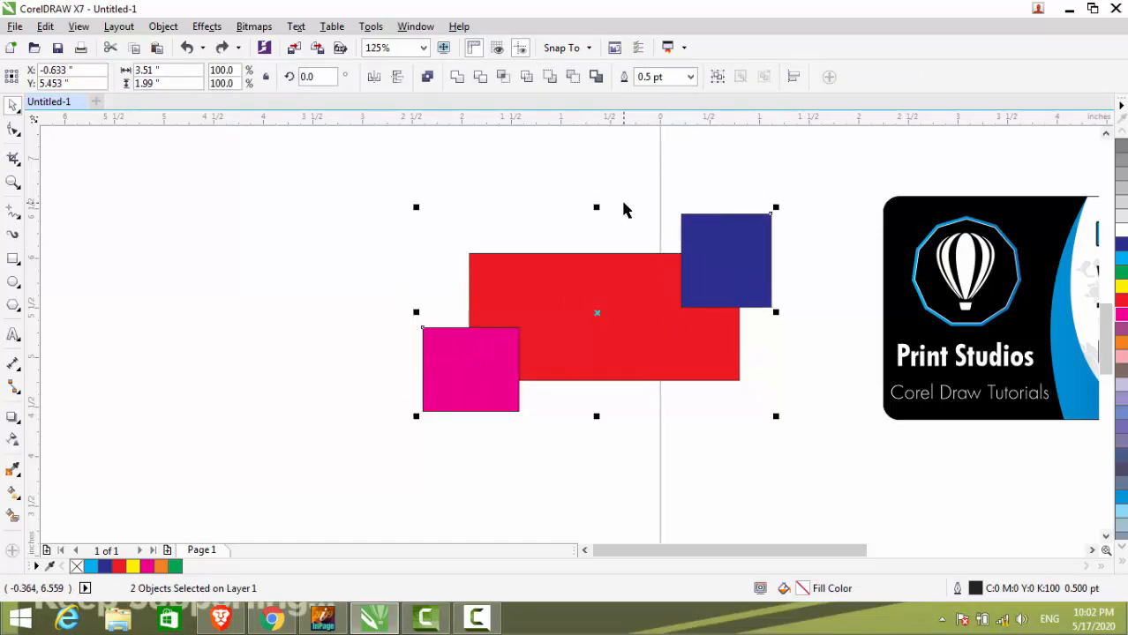
drag(748, 270, 655, 224)
key(ctrl+z)
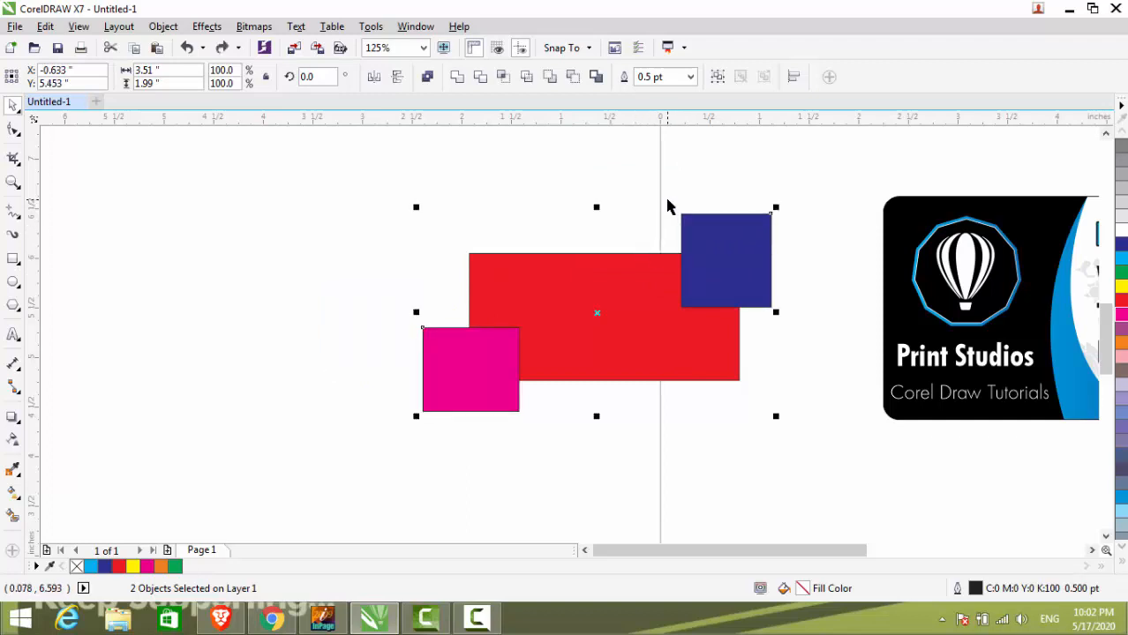
click(667, 202)
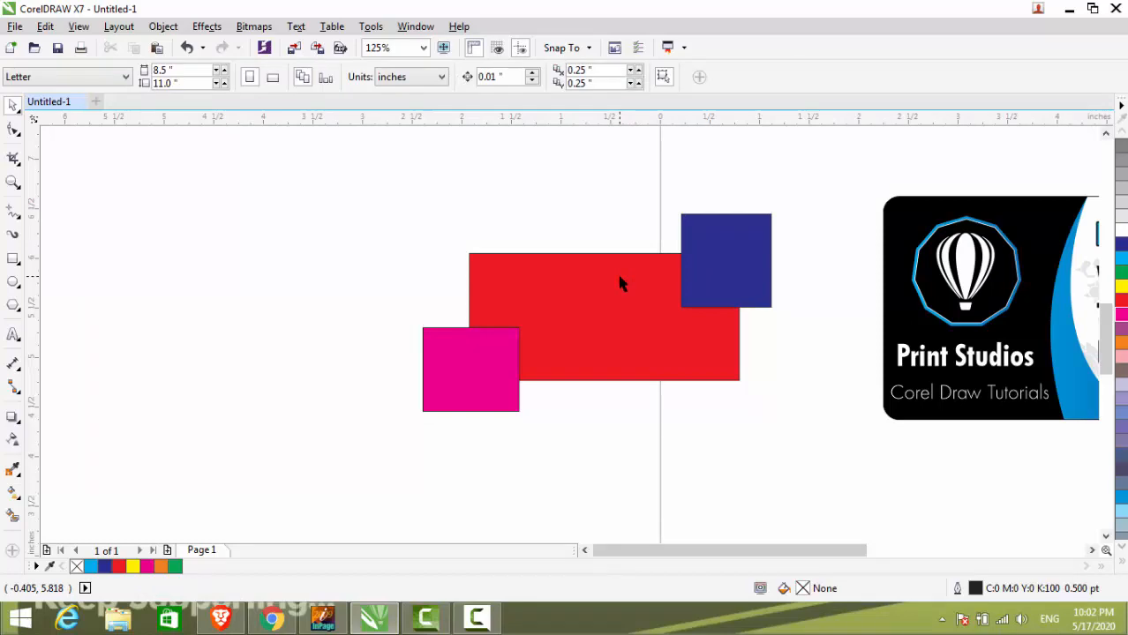
Select the red rectangle first and the magenta and blue group last, and trim the group.
click(619, 283)
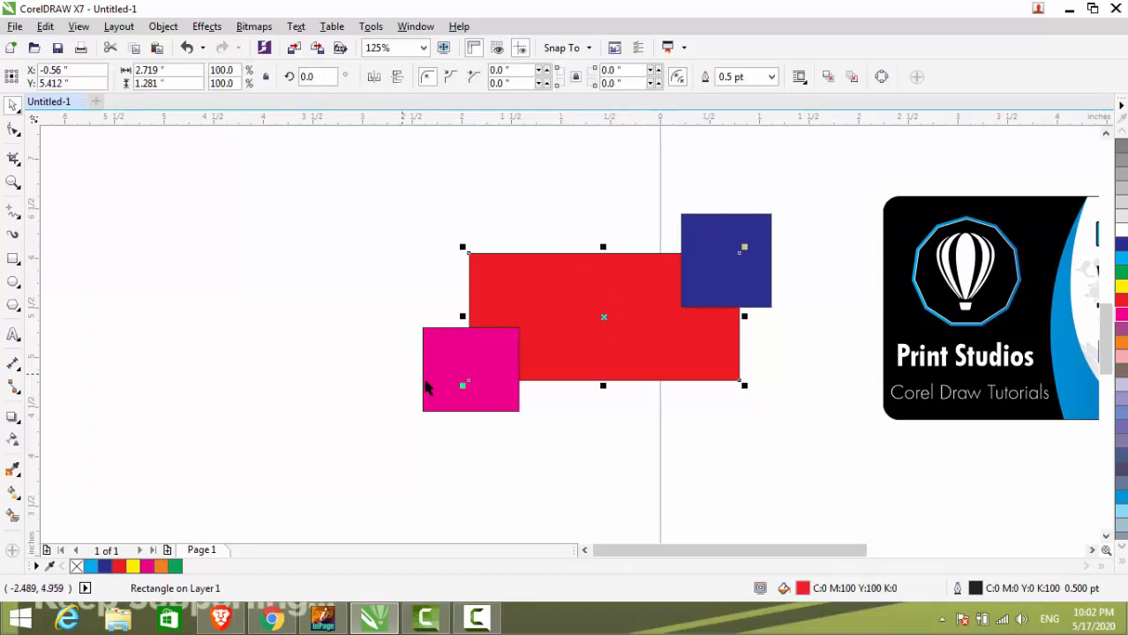
shift+click(429, 383)
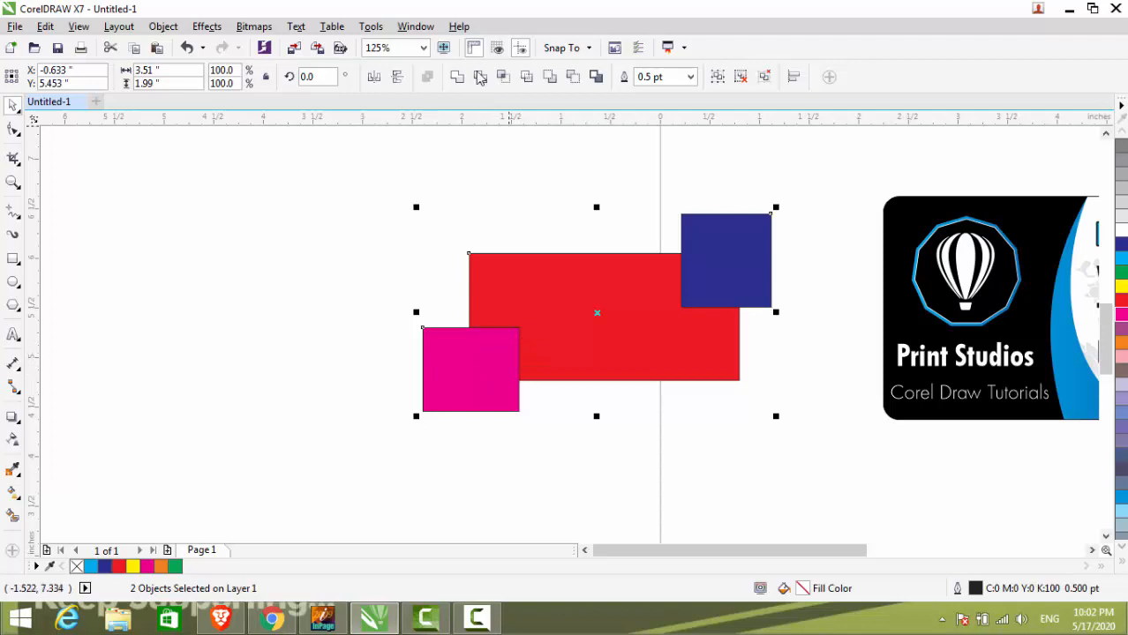
key(ctrl+g)
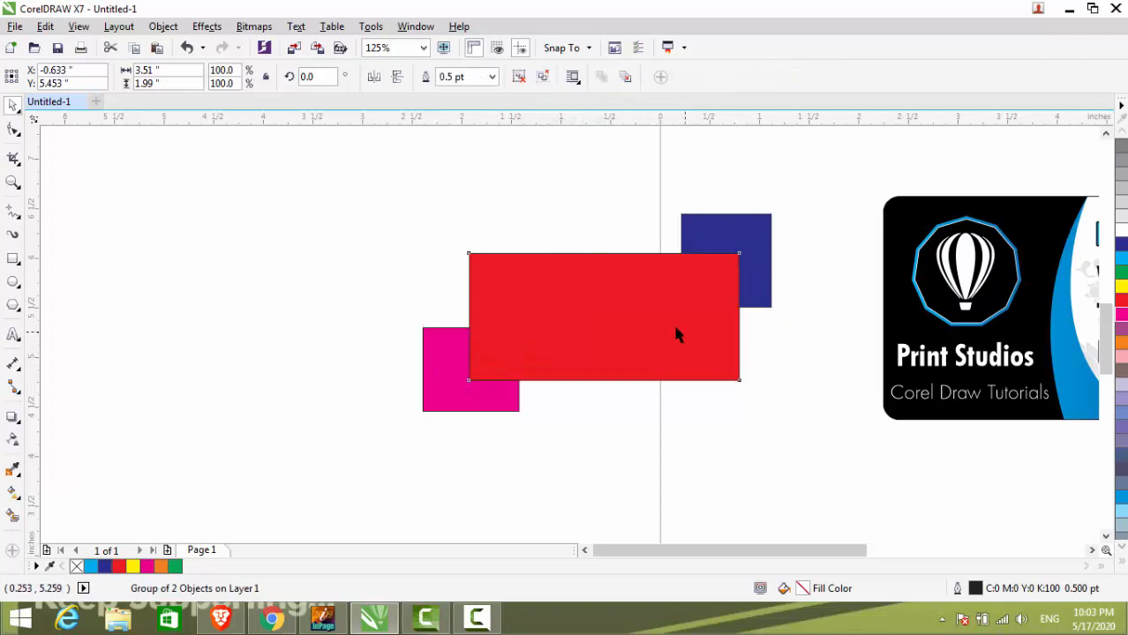
Try moving the red rectangle away from the trimmed group, and undo both the move and the trim.
drag(675, 330, 326, 246)
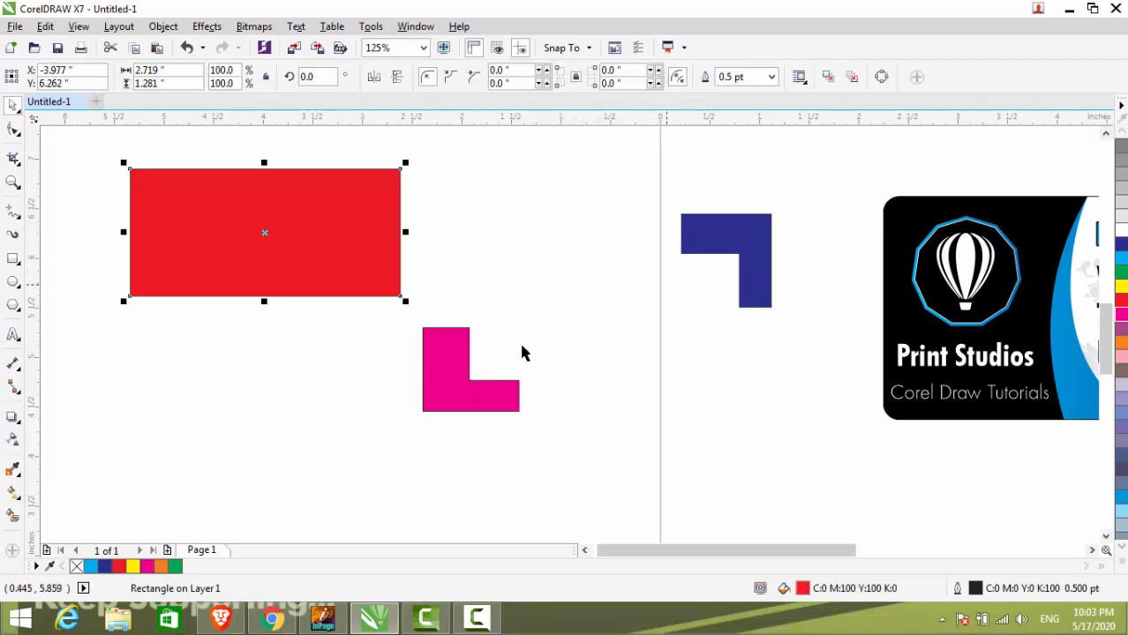
key(ctrl+z)
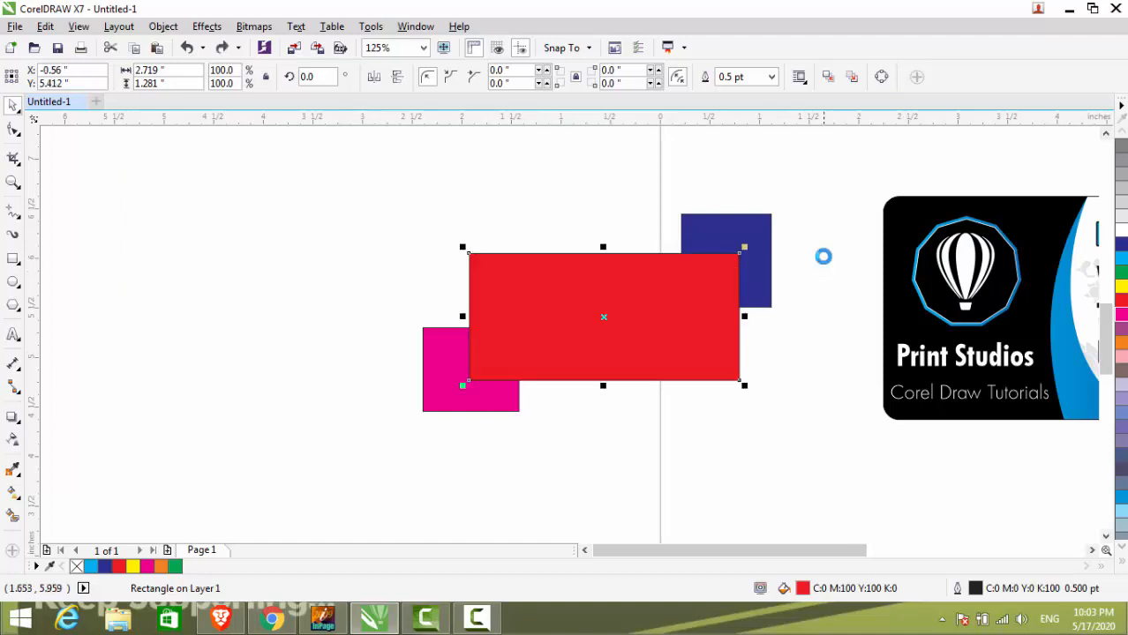
key(ctrl+z)
click(601, 423)
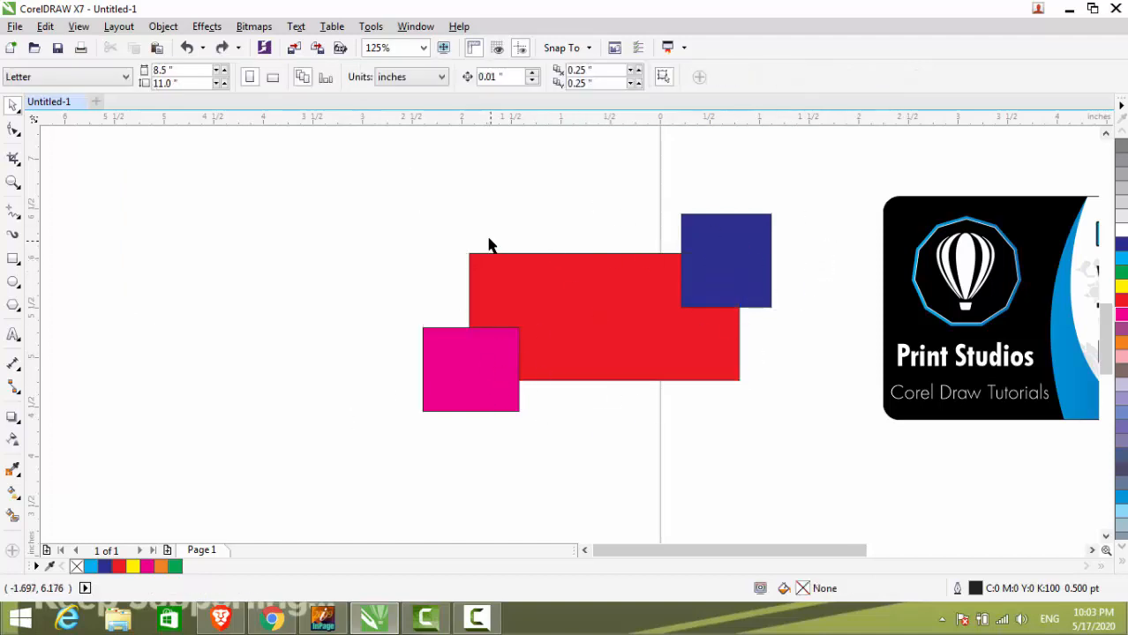
scroll(499, 275, down, 2)
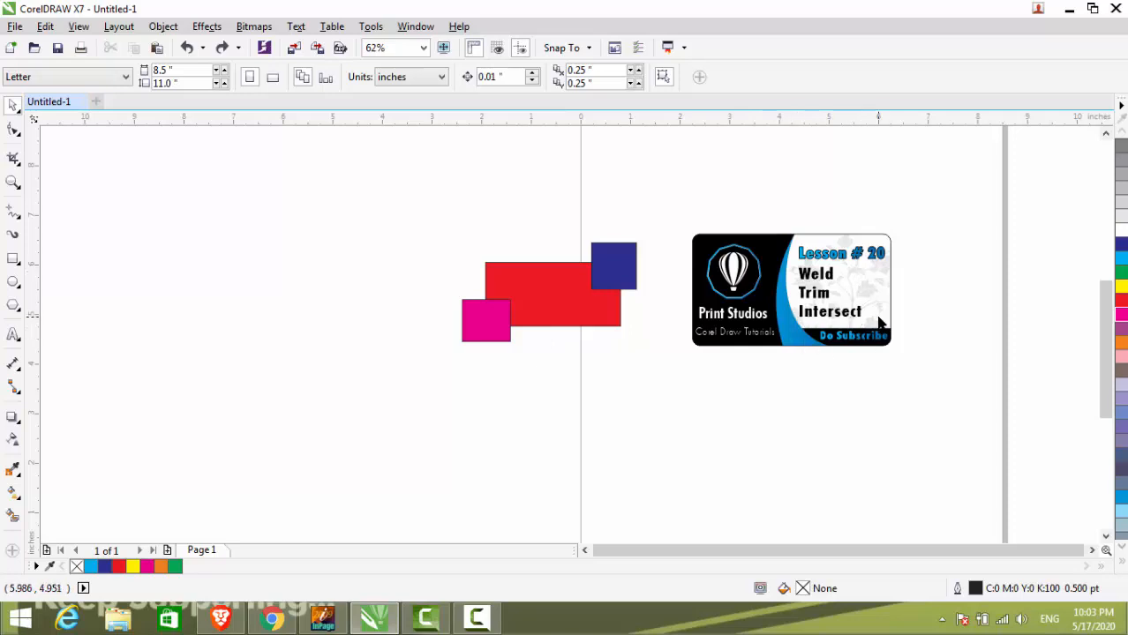
scroll(826, 323, up, 1)
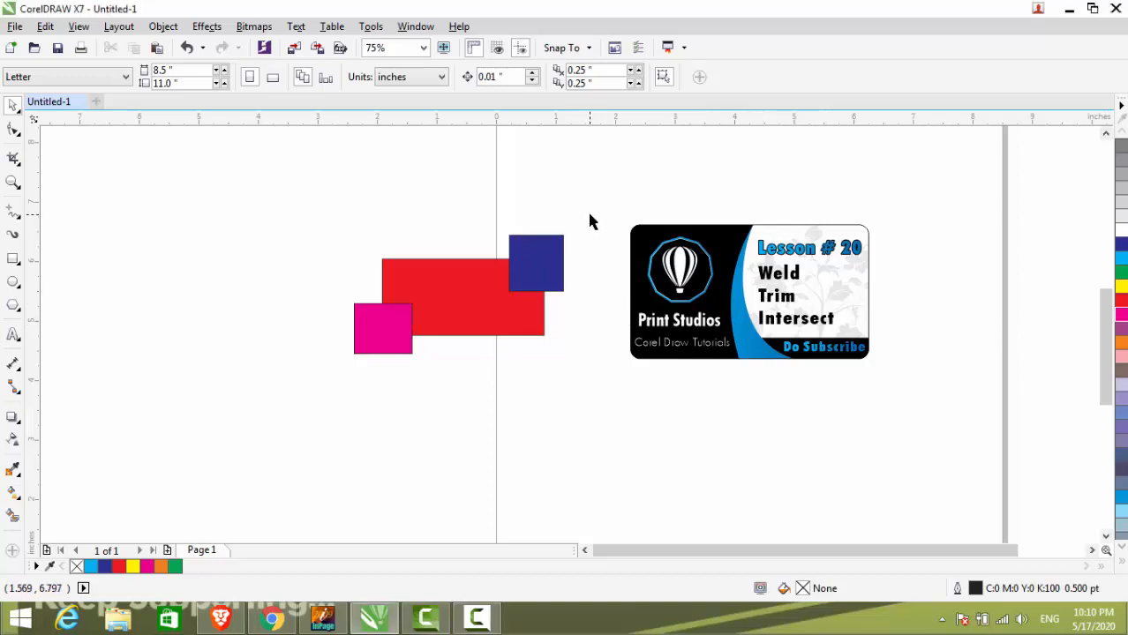
Select the red rectangle first and the magenta square last, intersect them, and clear the selection.
key(z)
drag(589, 214, 345, 344)
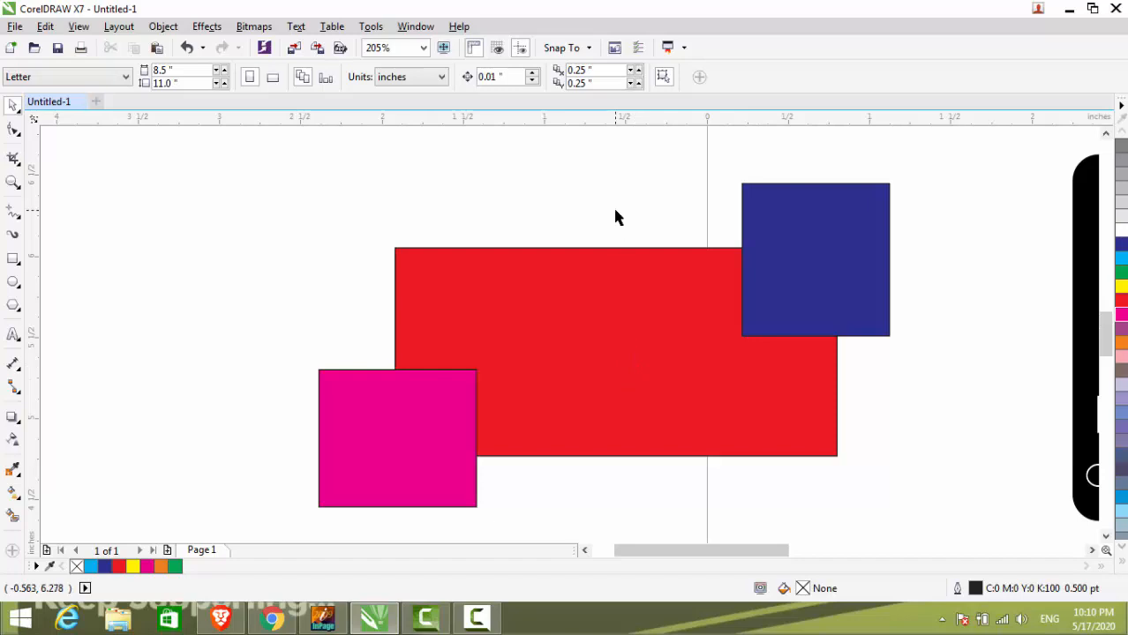
click(622, 277)
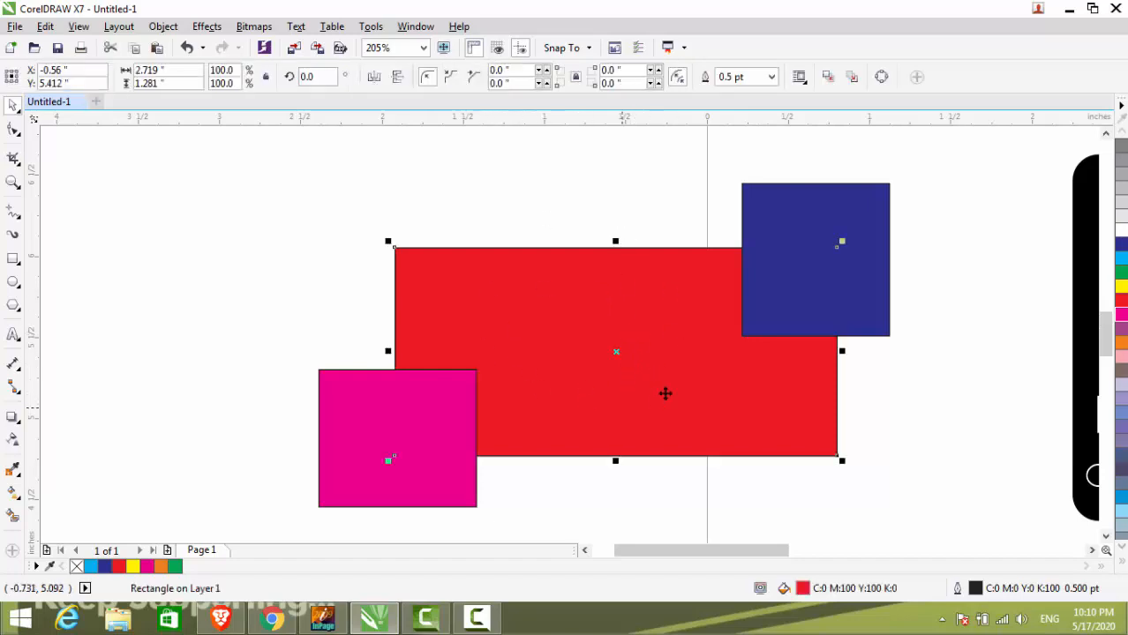
shift+click(459, 487)
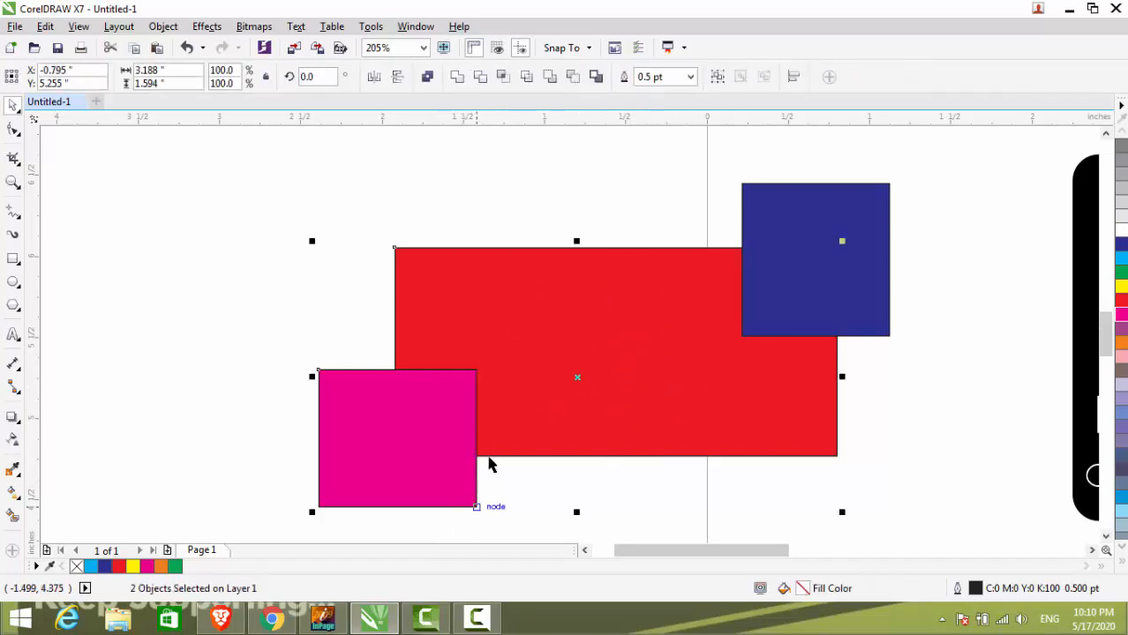
click(503, 78)
click(470, 212)
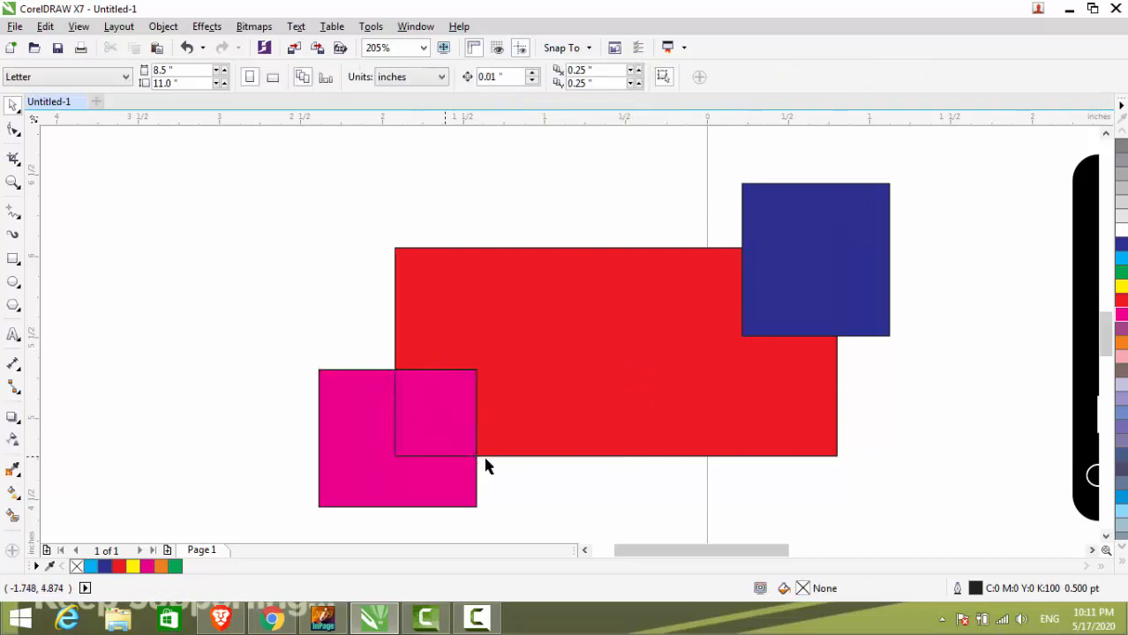
Try moving the magenta intersection piece away from the rectangle, undo both the move and the intersection, and clear the selection.
click(457, 428)
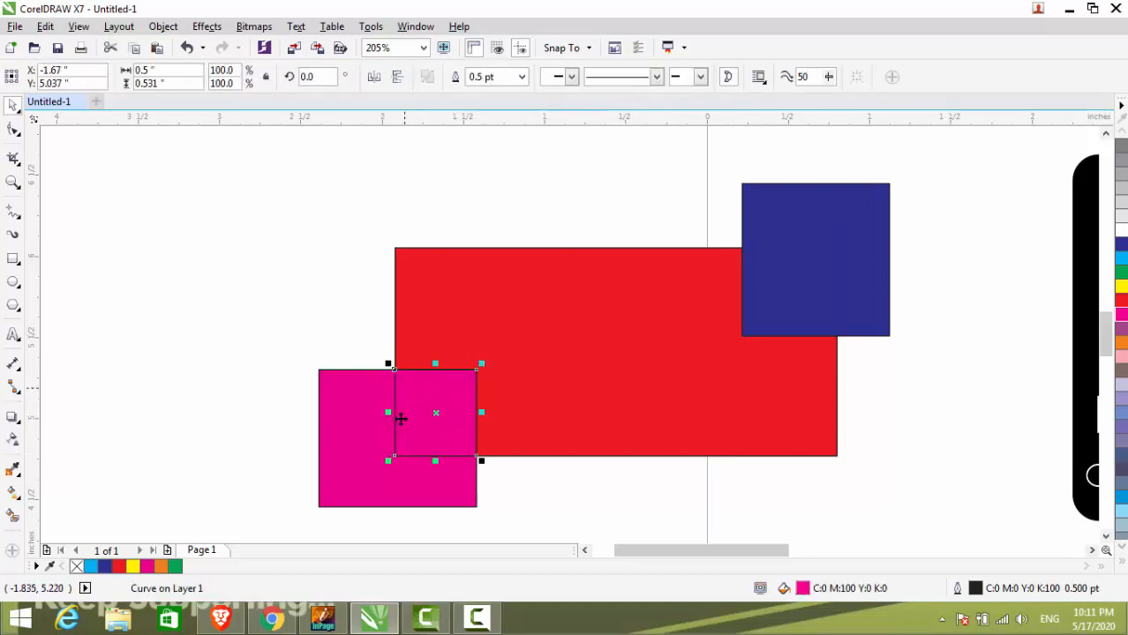
drag(438, 421, 303, 296)
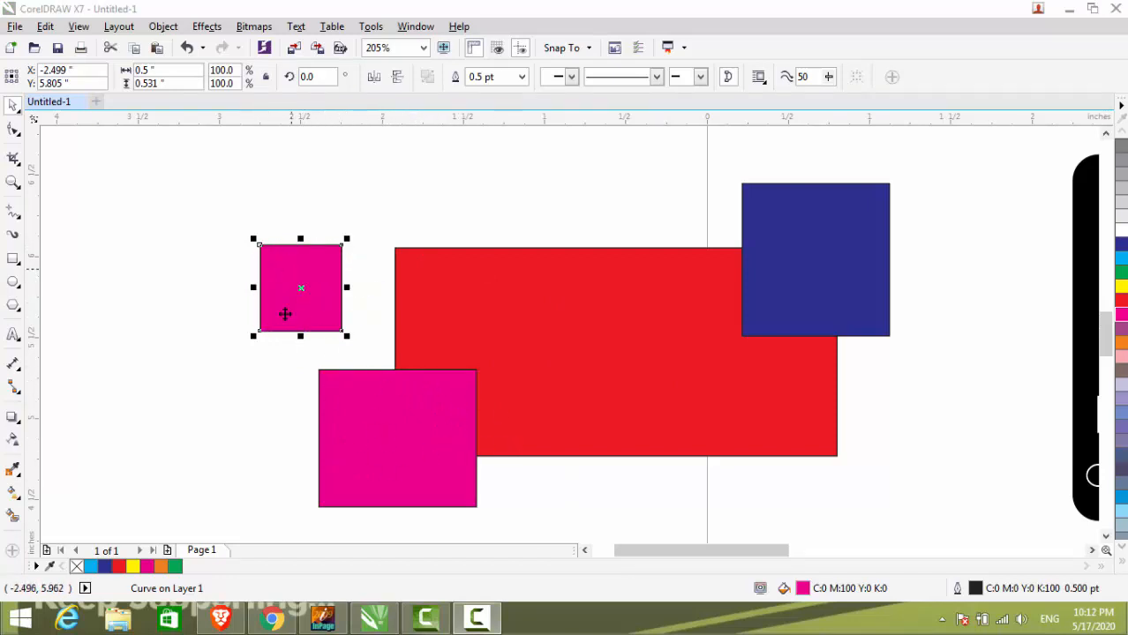
click(381, 210)
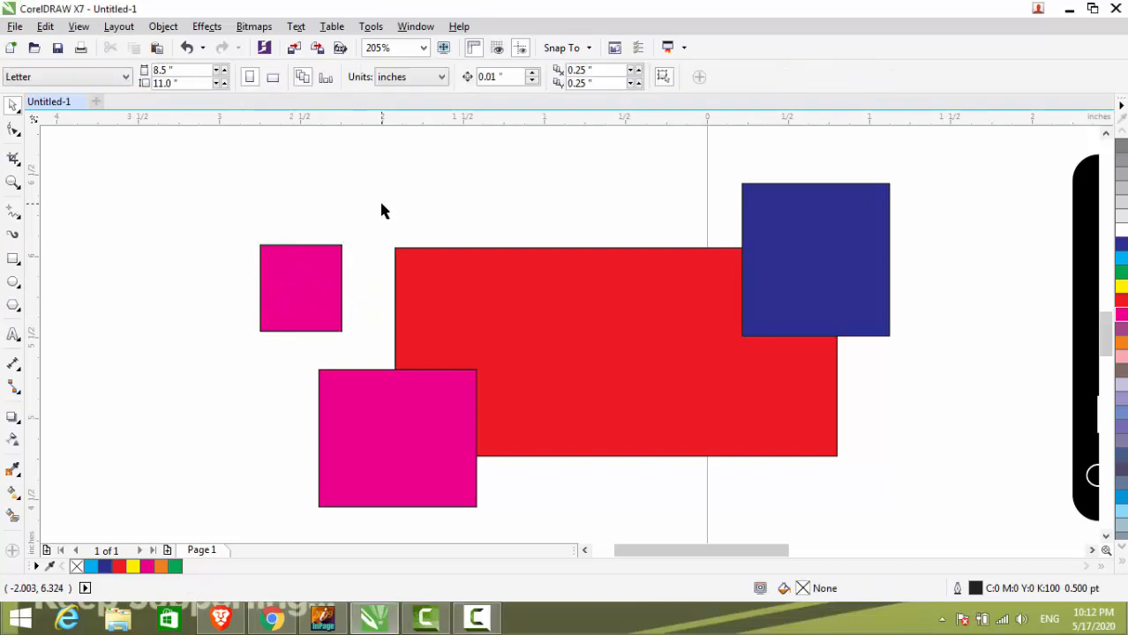
key(ctrl+z)
click(509, 196)
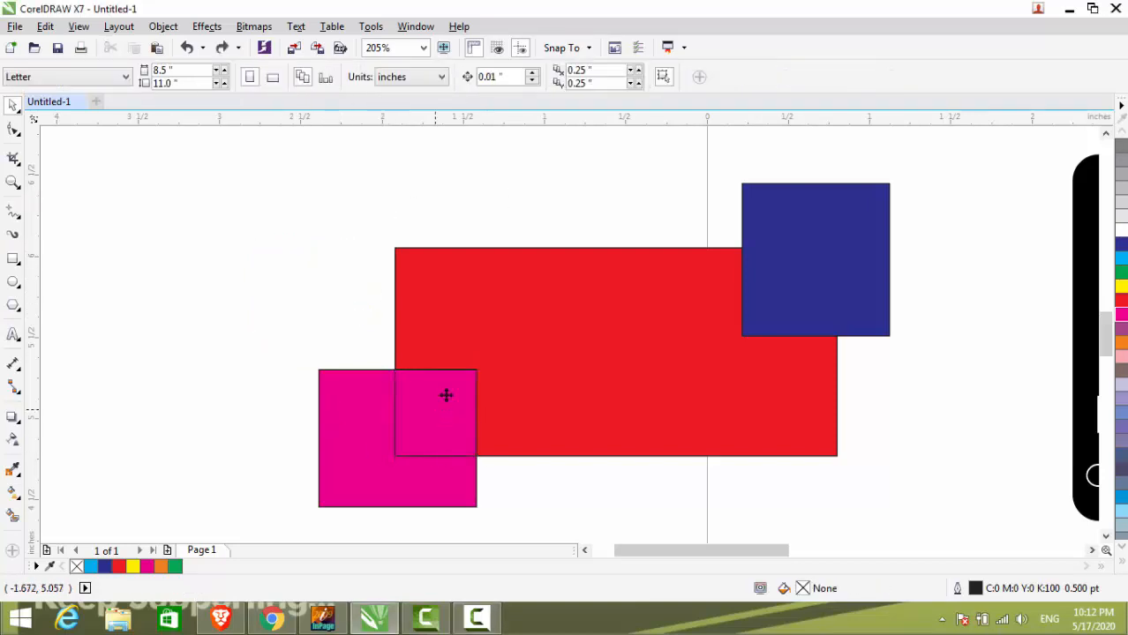
key(ctrl+z)
click(306, 343)
Select the blue square first and the red rectangle last, and intersect them.
click(436, 414)
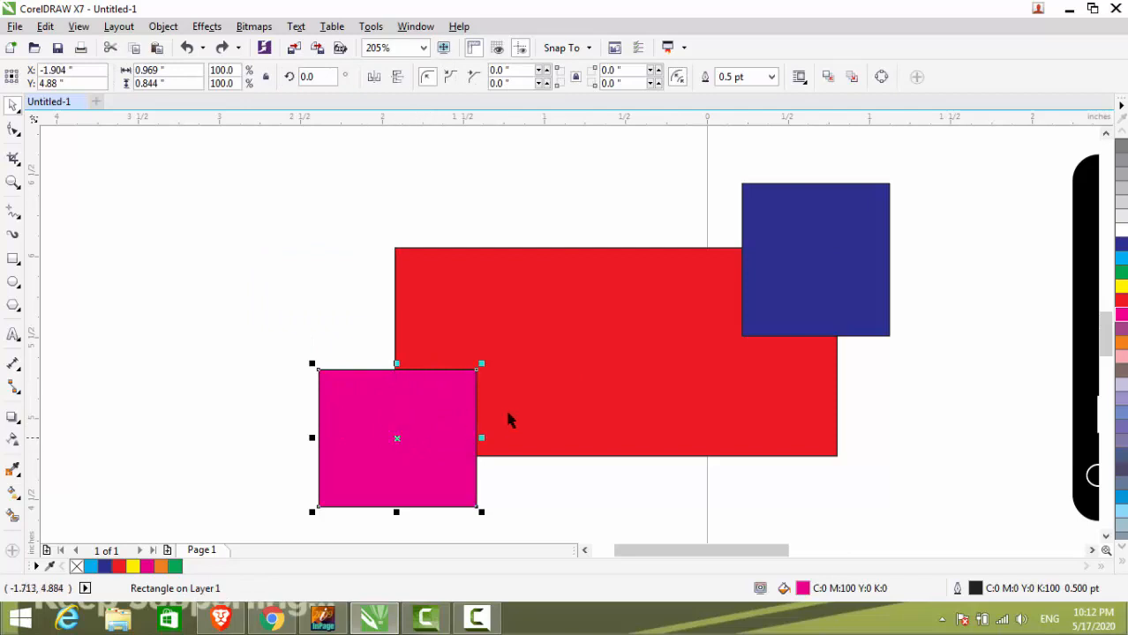
click(634, 321)
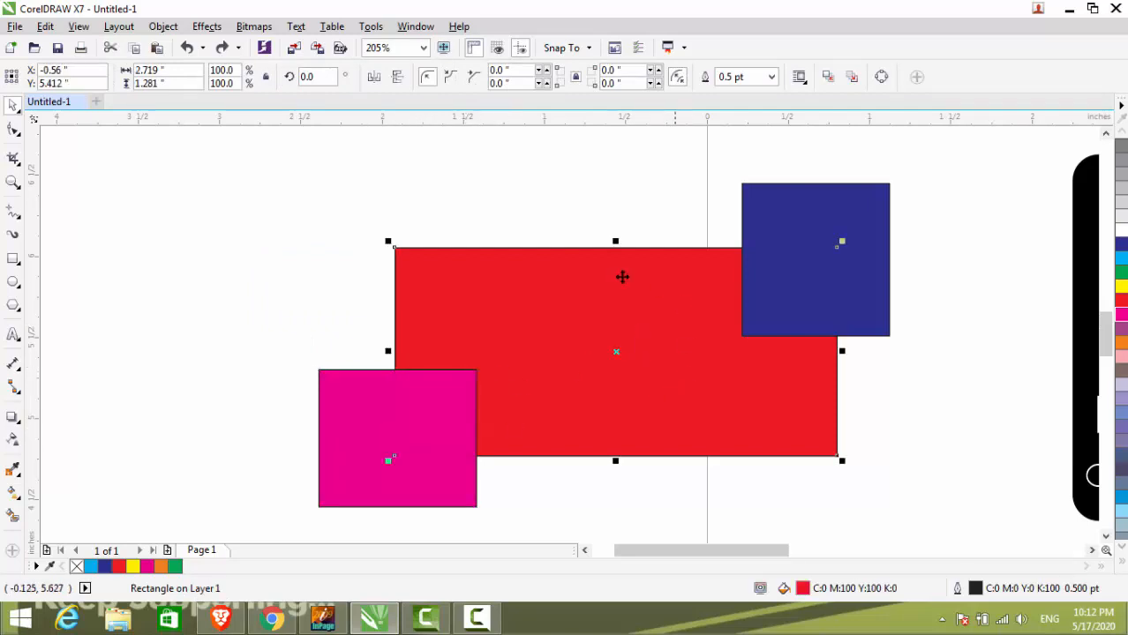
click(781, 221)
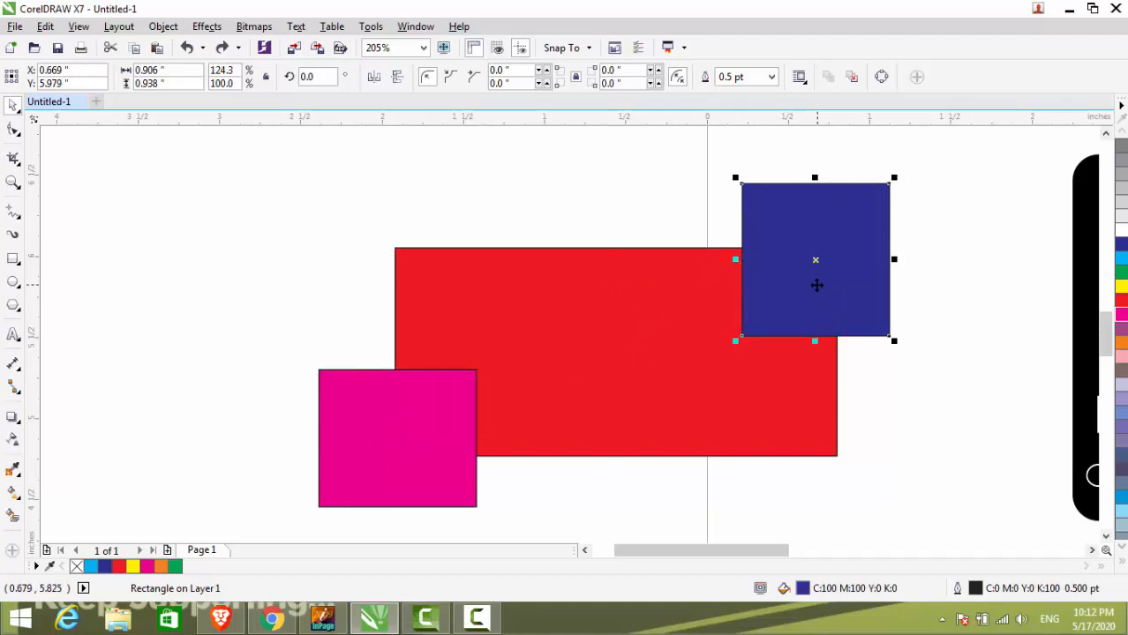
shift+click(671, 278)
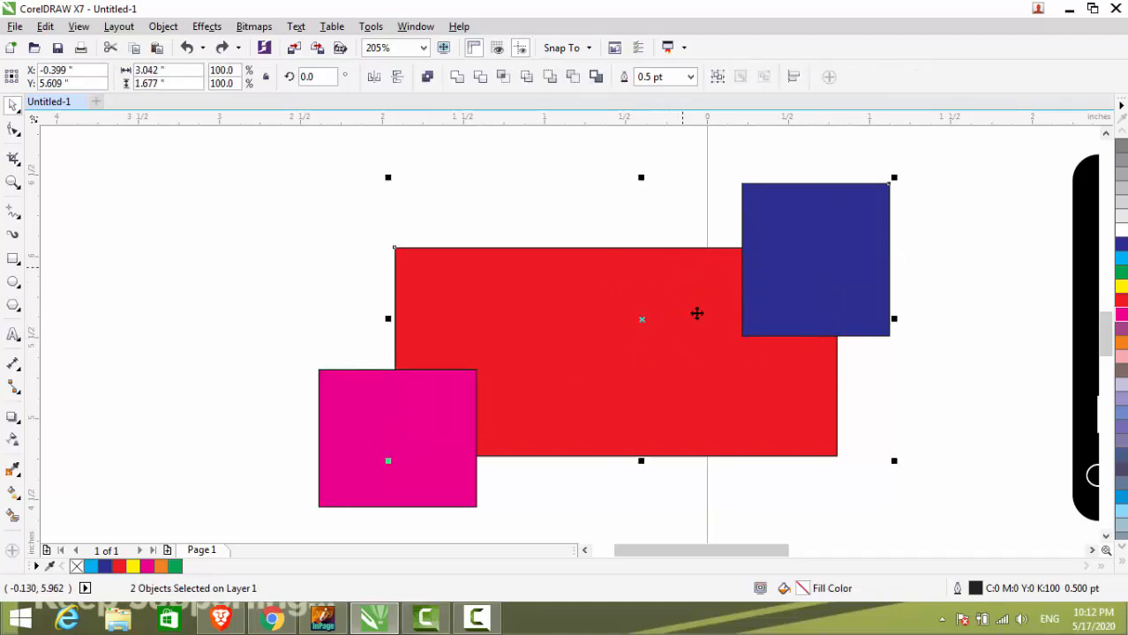
click(503, 78)
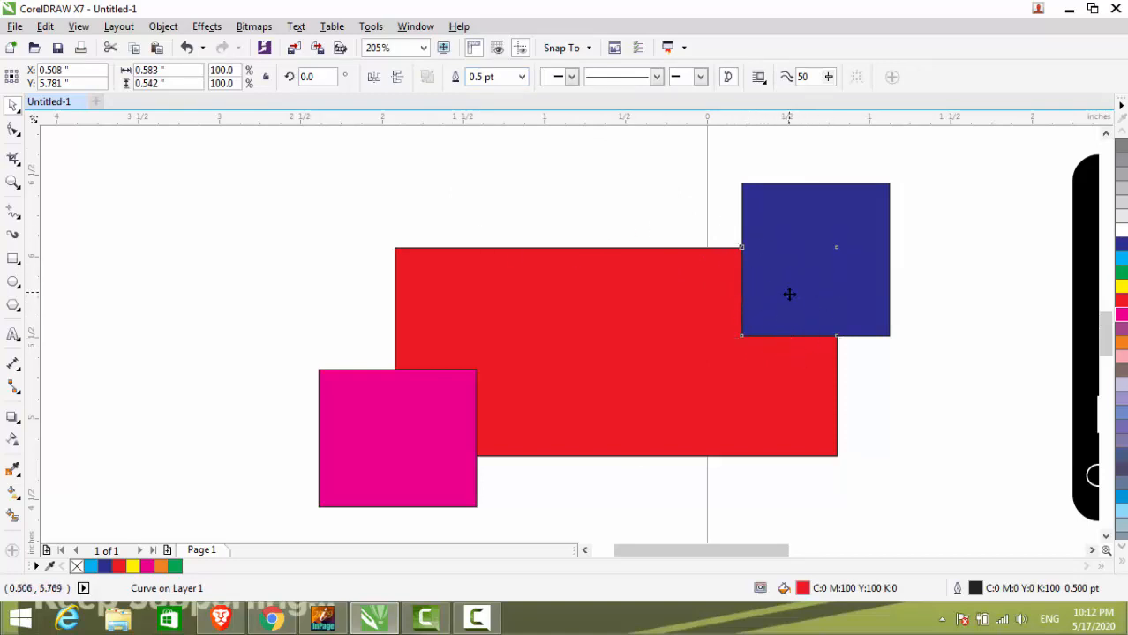
Move the red intersection piece above the red rectangle, and delete it.
drag(790, 294, 625, 184)
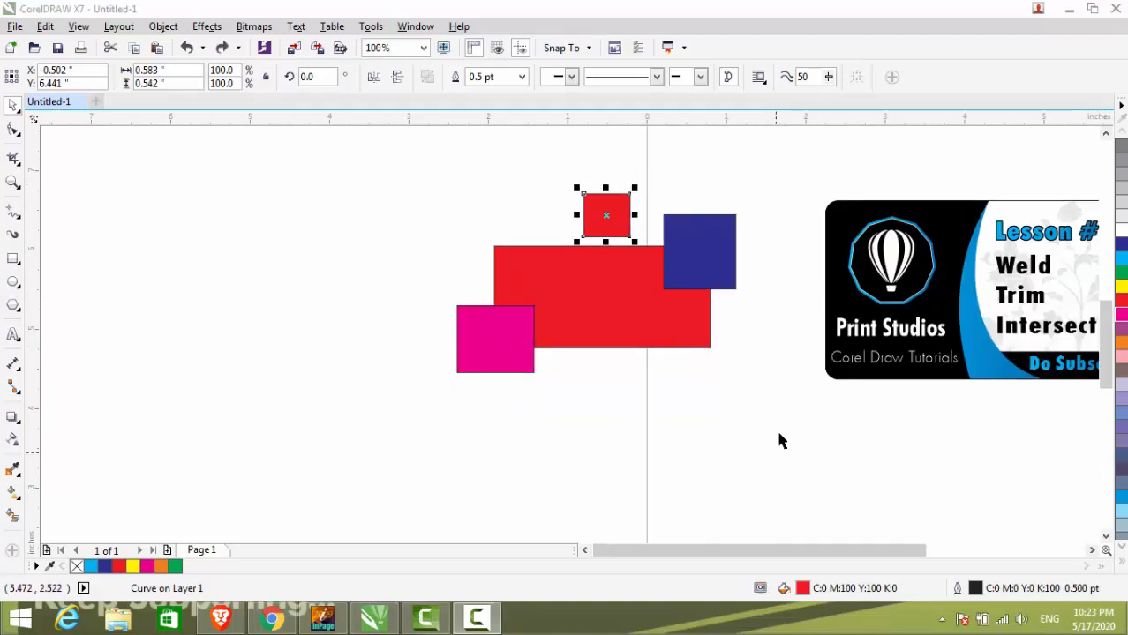
click(759, 212)
click(594, 209)
key(Delete)
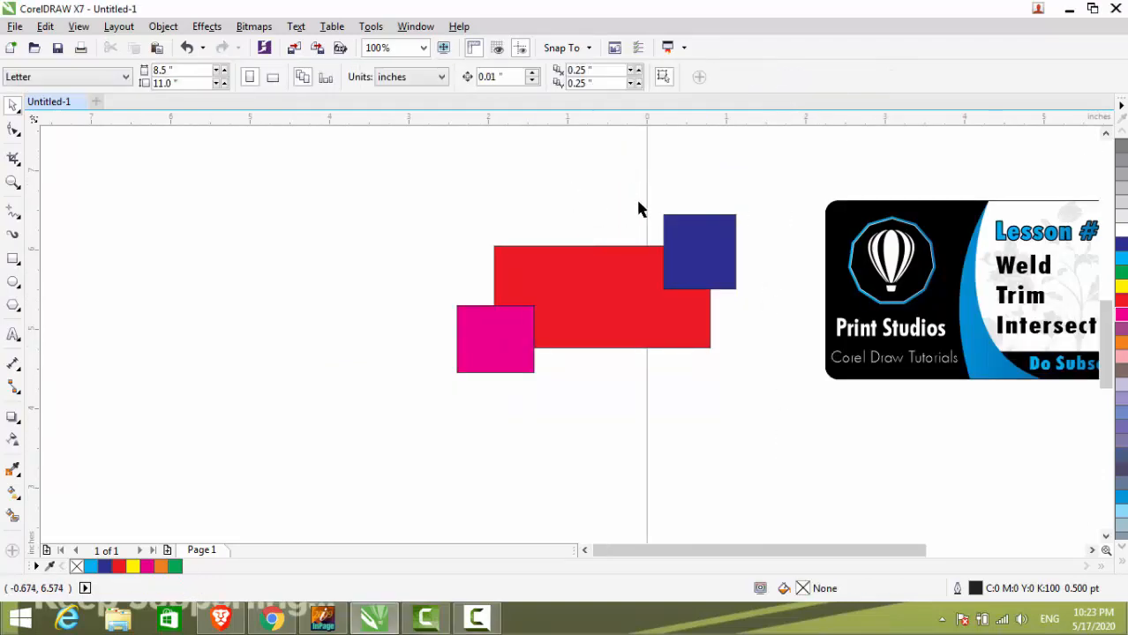
click(706, 269)
shift+click(594, 286)
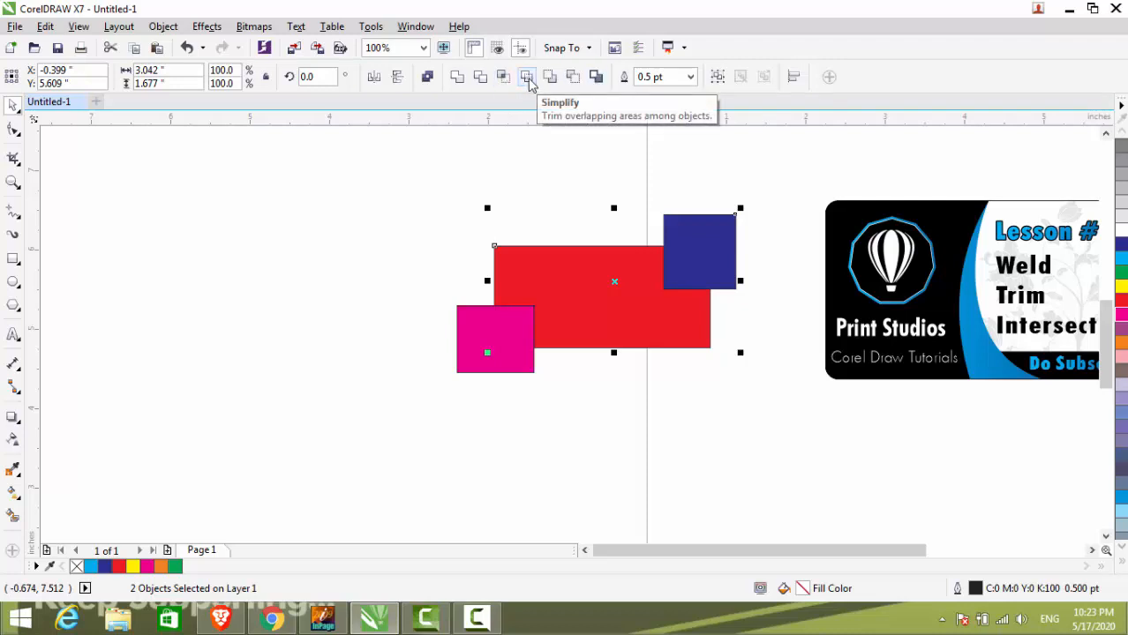
click(596, 178)
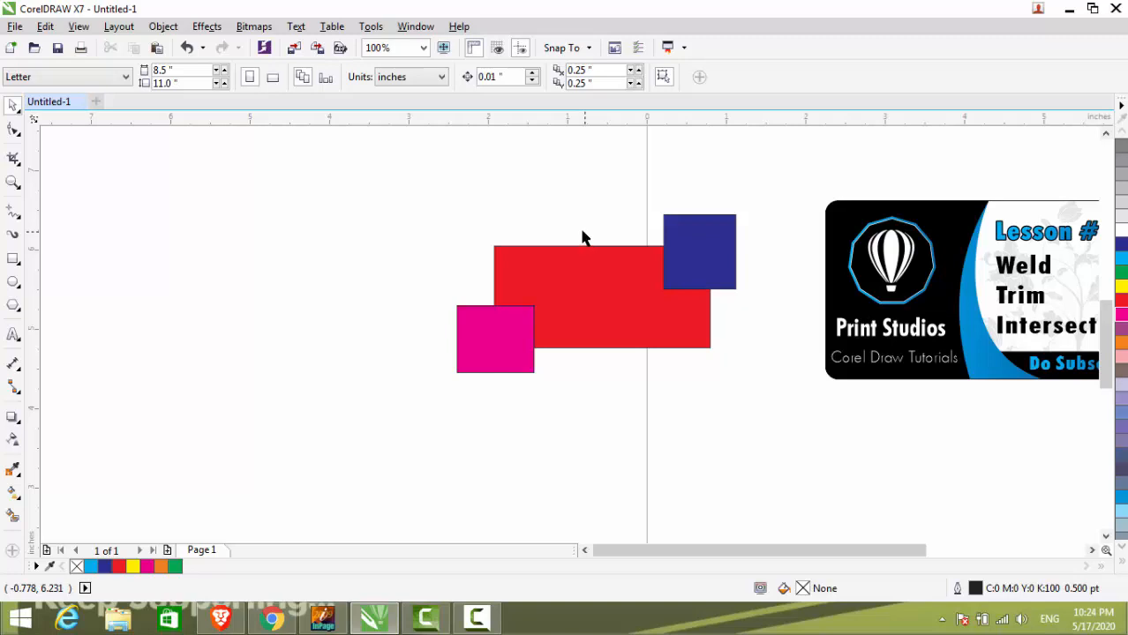
Draw four ellipses: two across the red rectangle's upper edge, one across its lower edge and a small one inside the blue square.
click(13, 281)
drag(487, 225, 559, 270)
drag(621, 213, 585, 289)
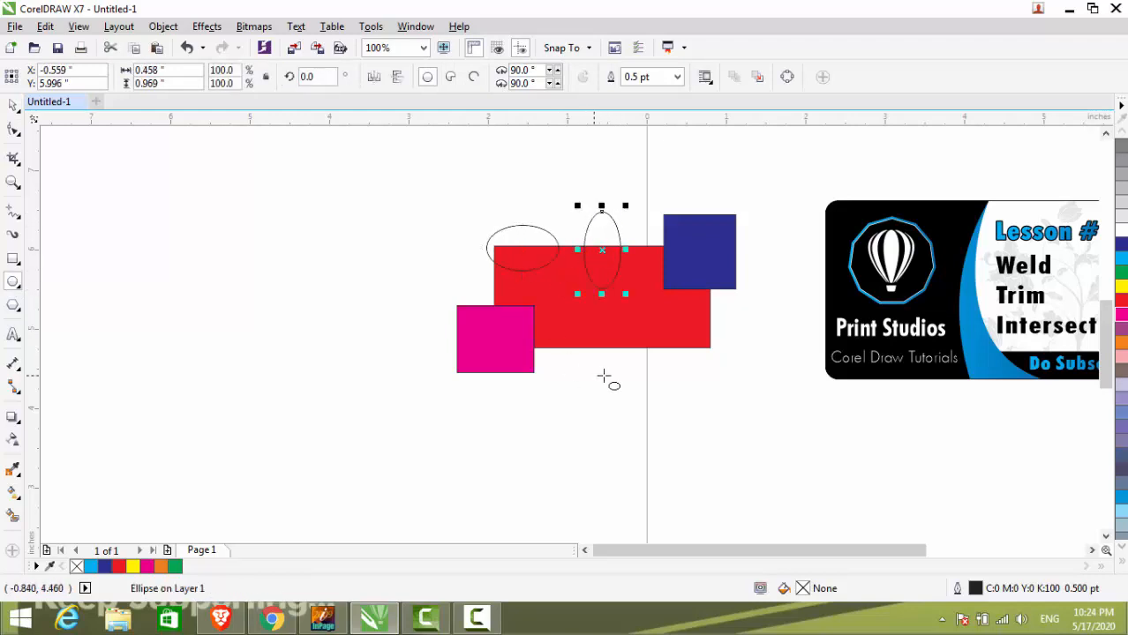
drag(605, 376, 549, 313)
drag(686, 232, 715, 268)
Select all the rectangles and ellipses together, simplify them, and clear the selection.
key(space)
drag(779, 165, 412, 390)
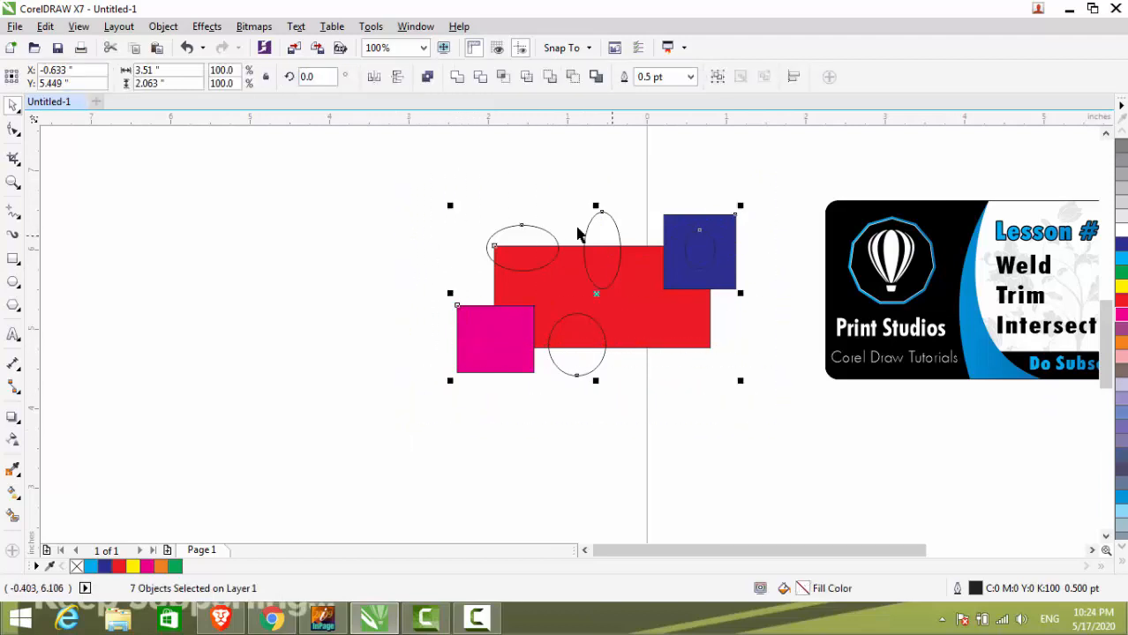
click(527, 80)
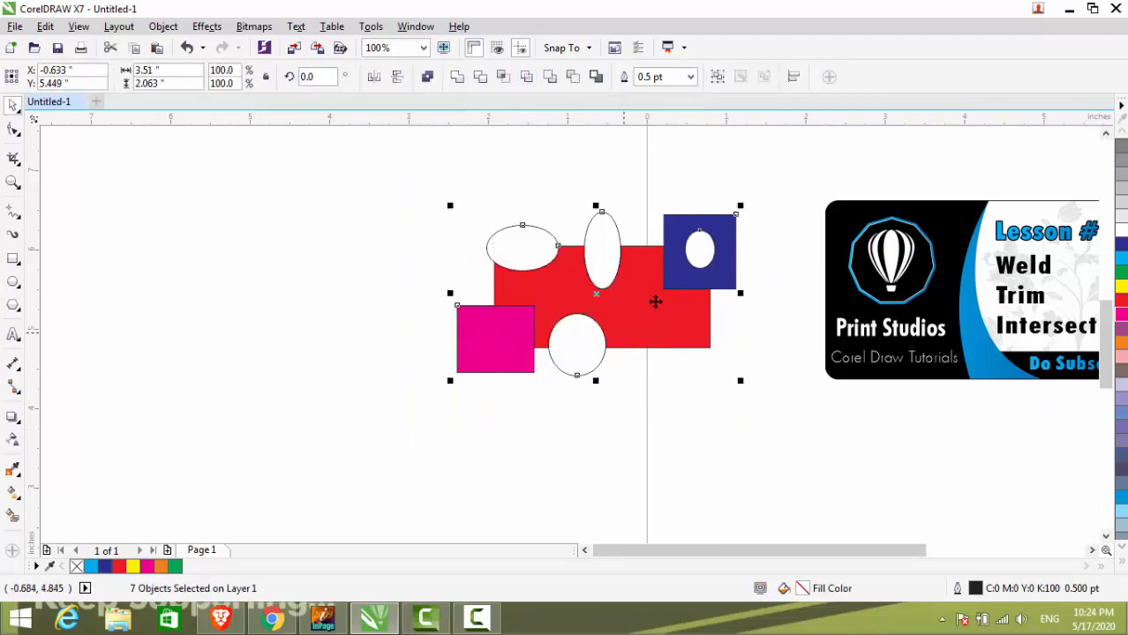
key(Escape)
Move the magenta square, the ellipses and the blue square away from the simplified red shape.
drag(500, 328, 405, 337)
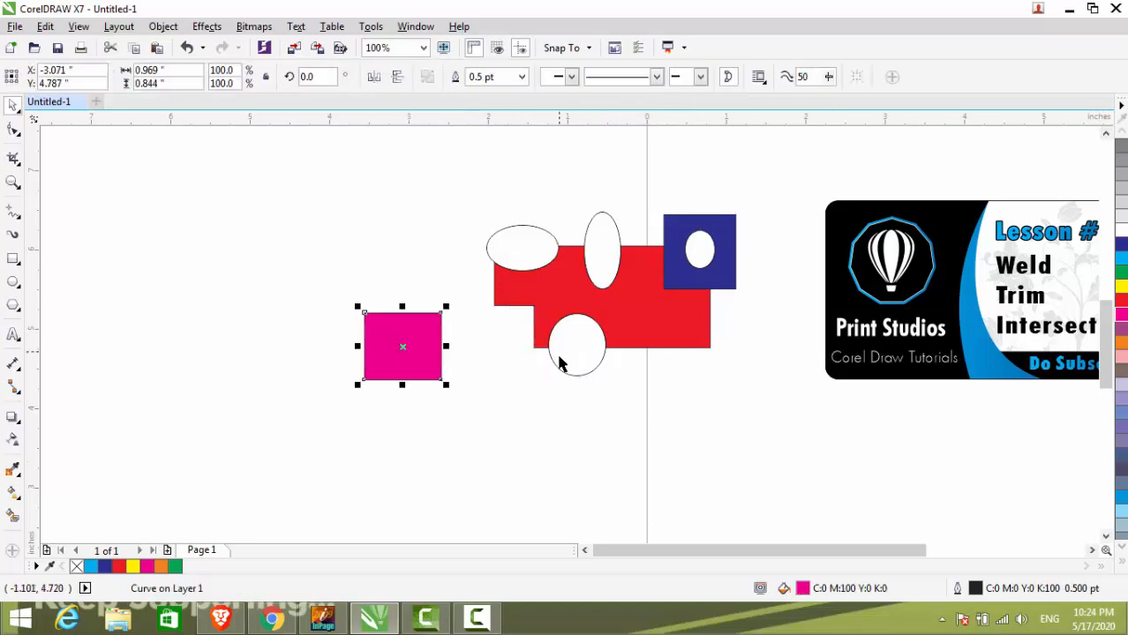
drag(559, 360, 541, 438)
drag(514, 254, 468, 187)
drag(605, 253, 628, 164)
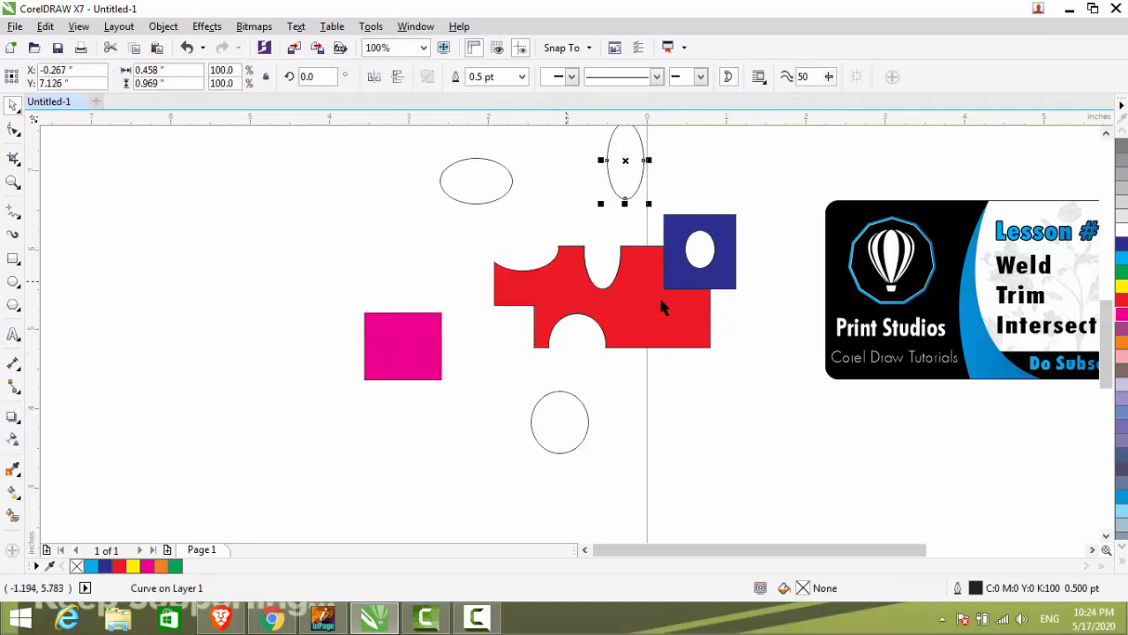
drag(682, 252, 763, 360)
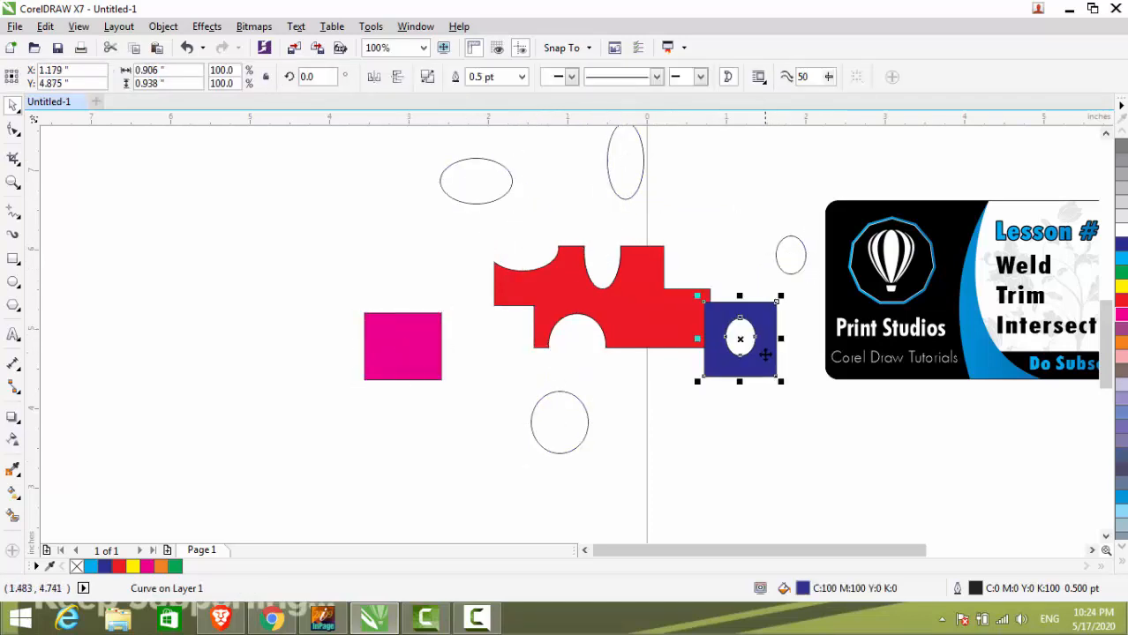
Undo all the moves and the Simplify operation, and clear the selection.
key(ctrl+z)
key(ctrl+z)
key(ctrl+z)
key(ctrl+z)
key(ctrl+z)
key(ctrl+z)
key(ctrl+z)
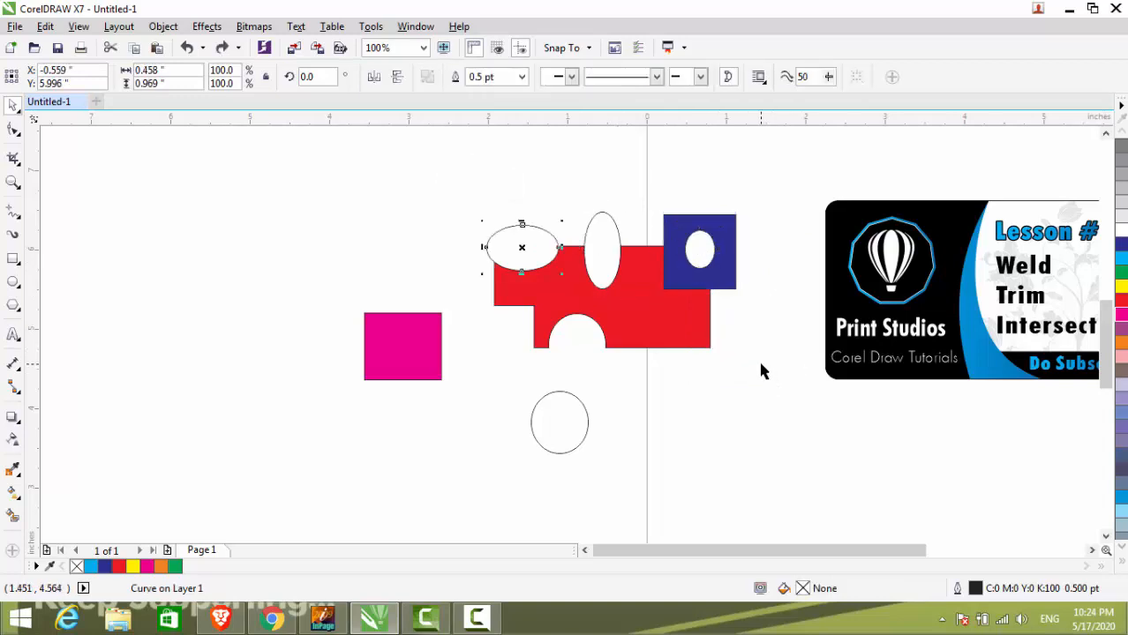
key(ctrl+z)
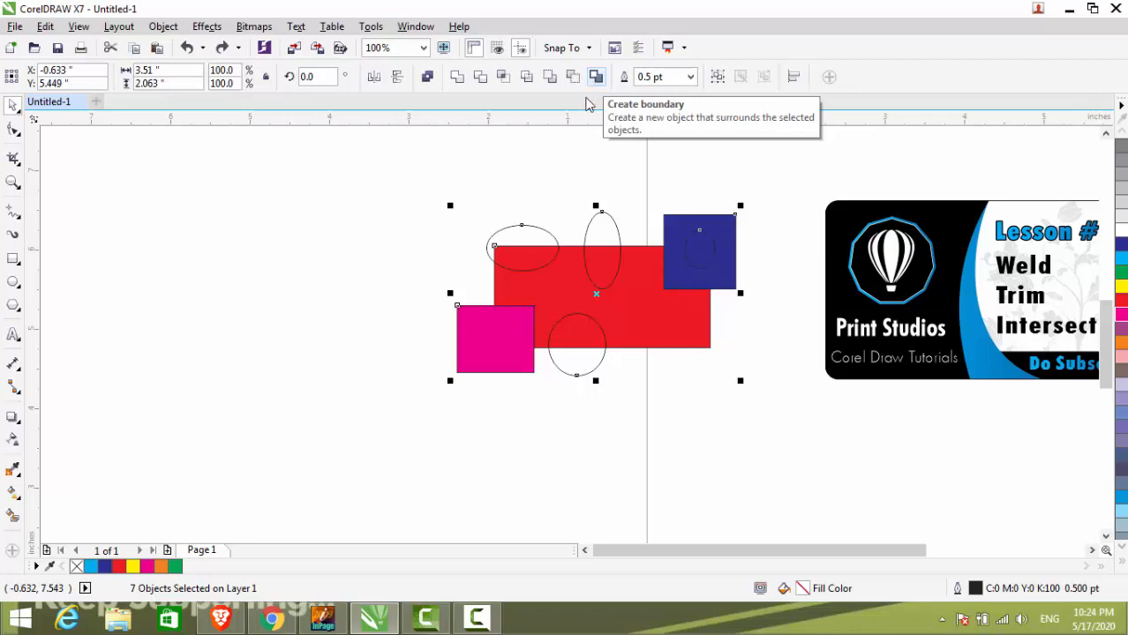
click(617, 152)
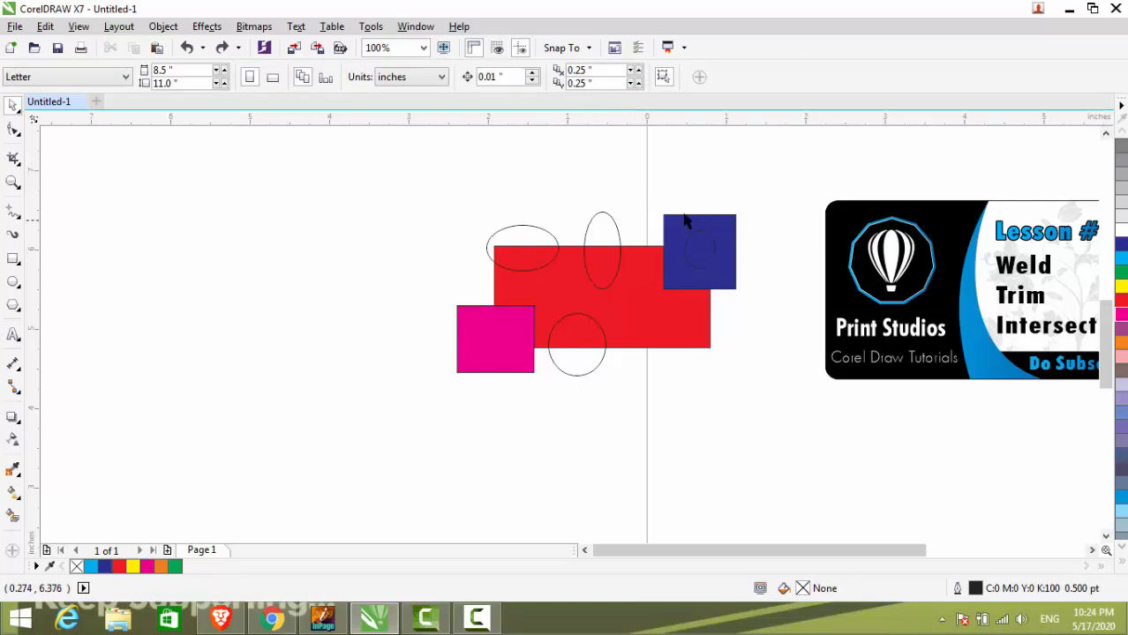
click(502, 324)
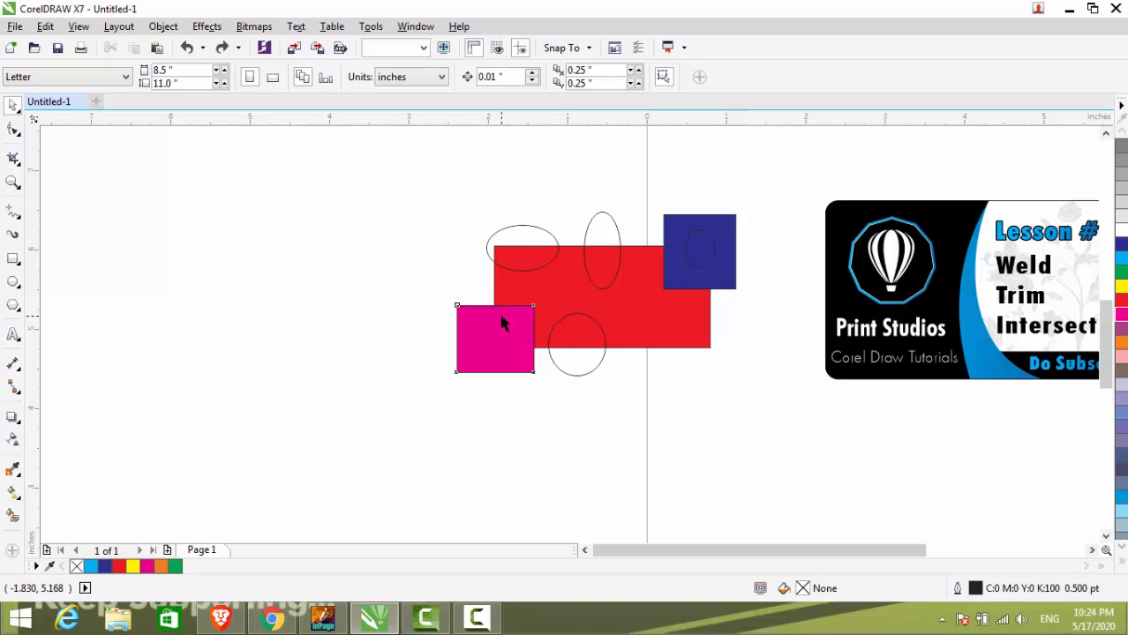
shift+click(559, 284)
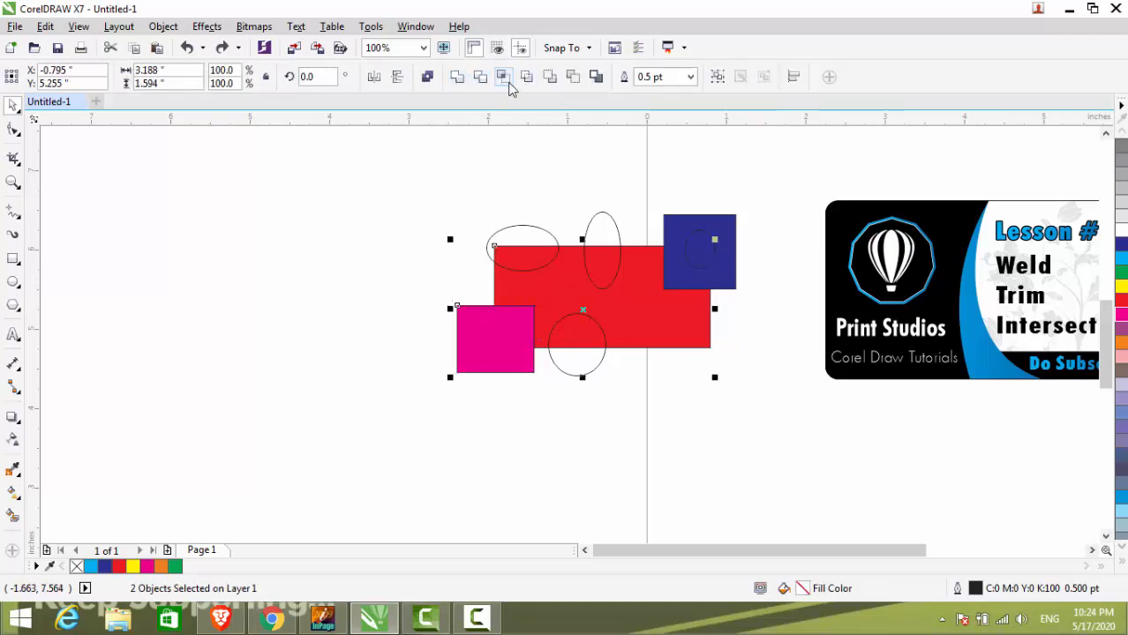
click(692, 204)
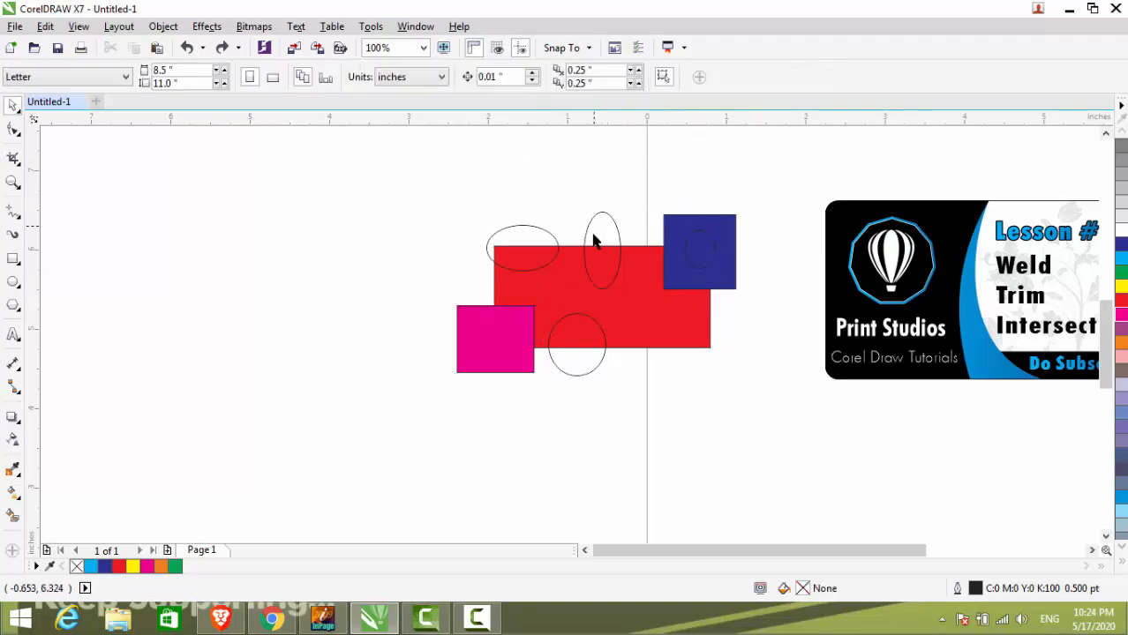
click(542, 231)
shift+click(592, 240)
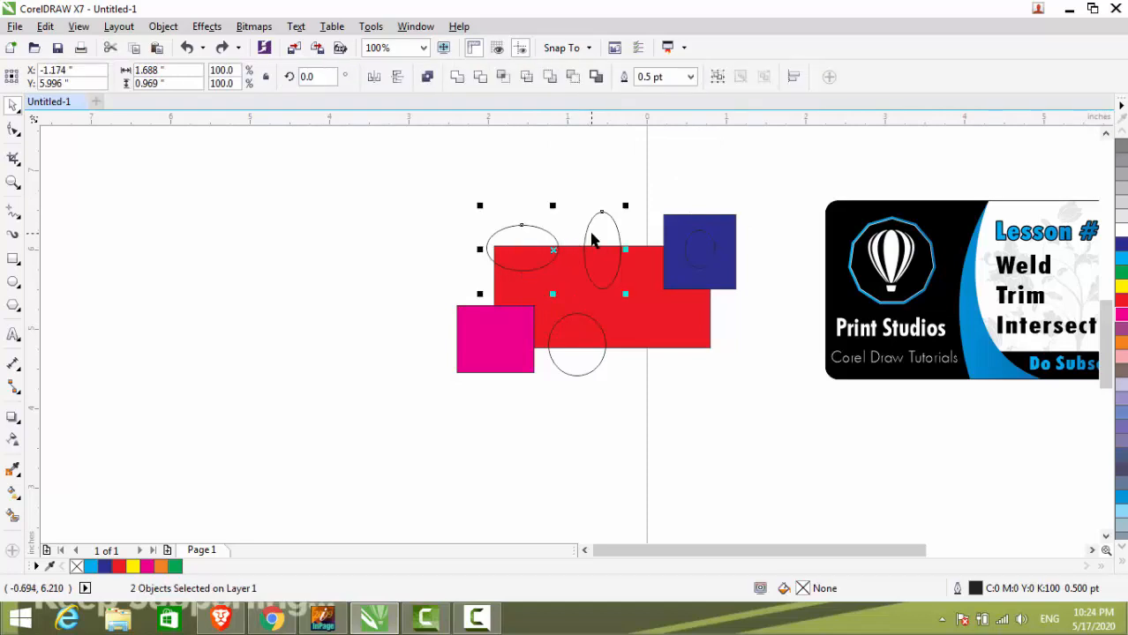
Clear the selection and undo the drawing of the four ellipses.
click(666, 181)
key(ctrl+z)
key(ctrl+z)
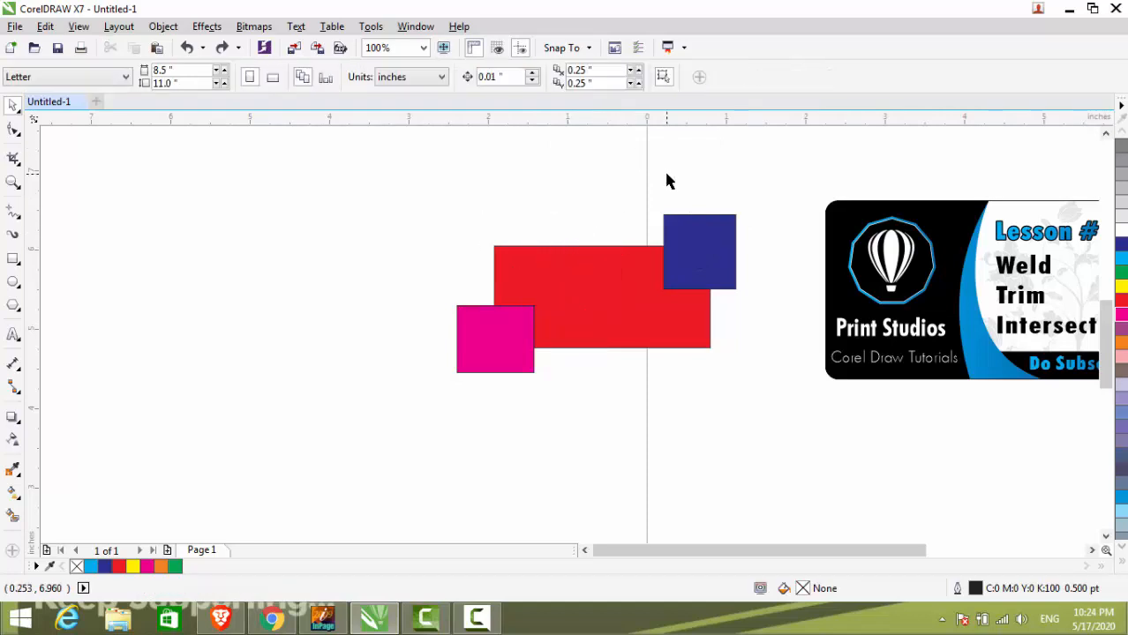
click(612, 265)
shift+click(685, 227)
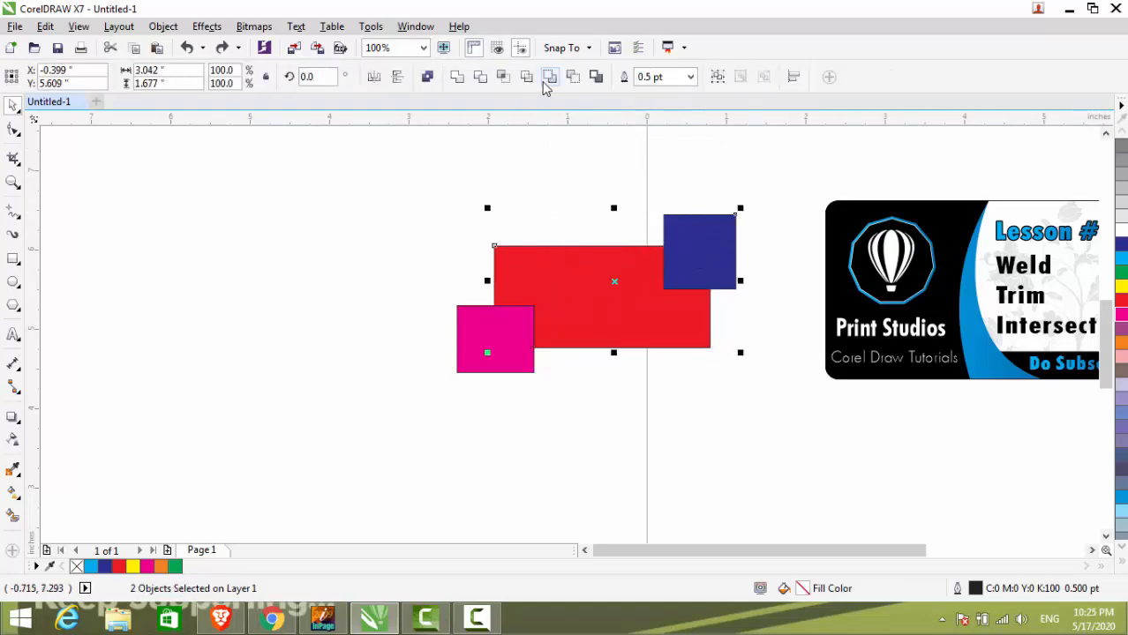
click(563, 184)
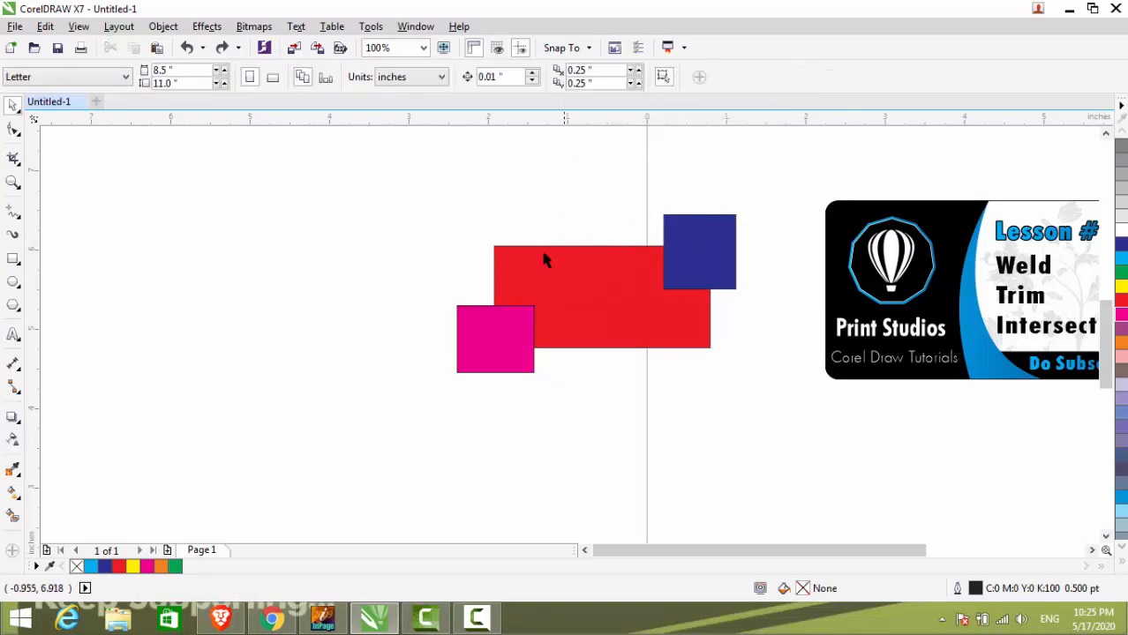
Select the magenta square and the red rectangle together, and simplify them.
click(525, 332)
shift+click(609, 292)
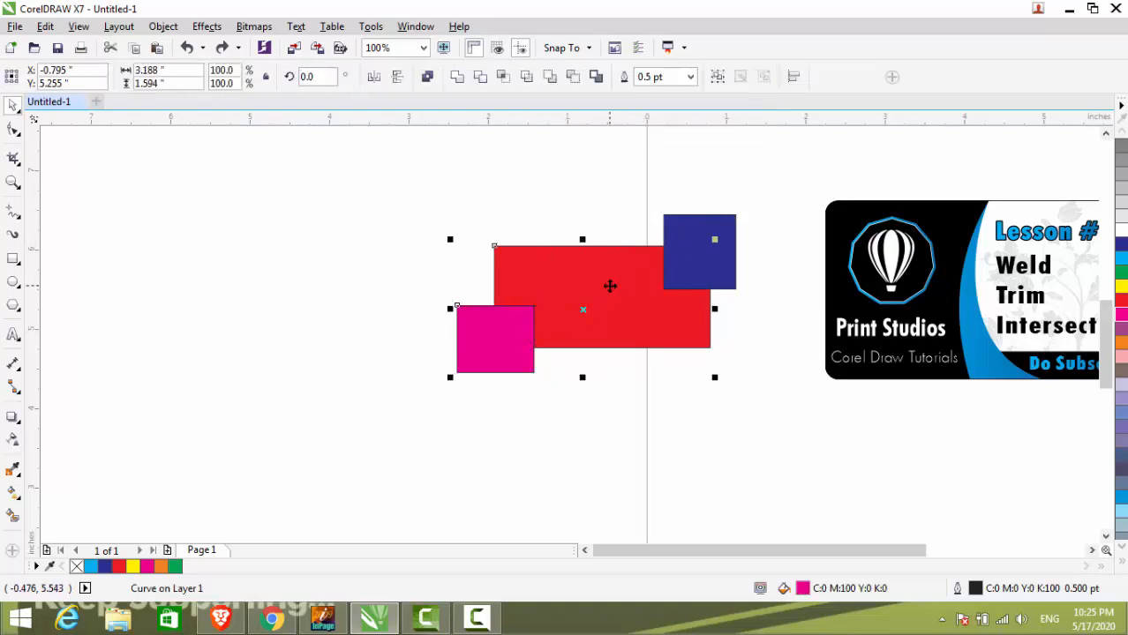
click(533, 83)
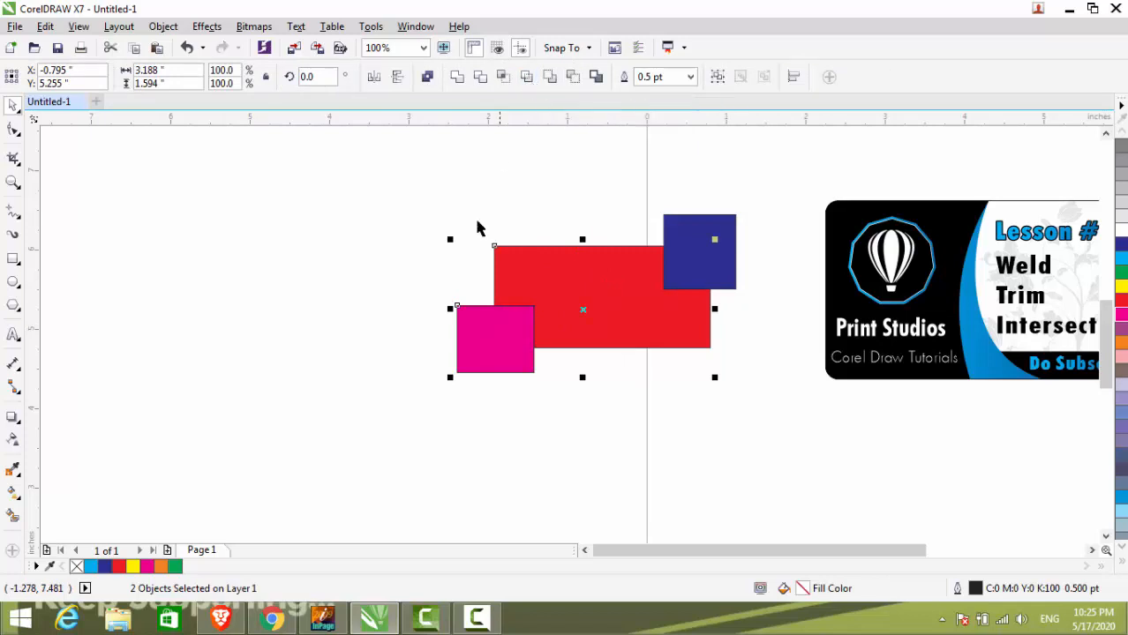
Subtract the red shape from the overlapping magenta square with Front minus back, and undo the operation.
click(546, 202)
click(579, 277)
shift+click(531, 310)
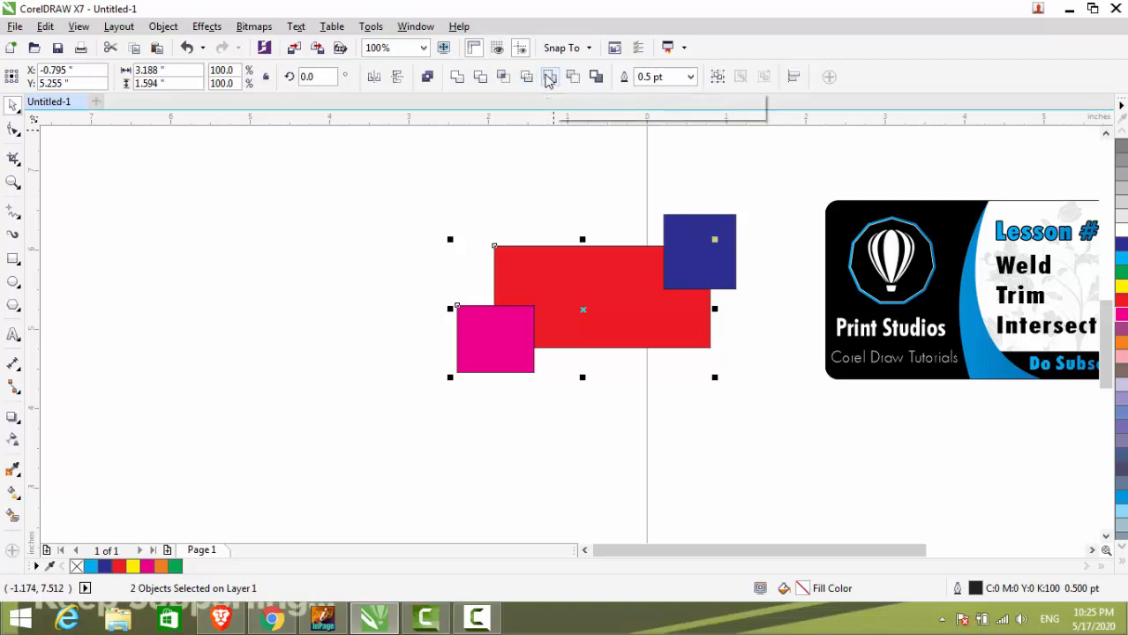
click(548, 78)
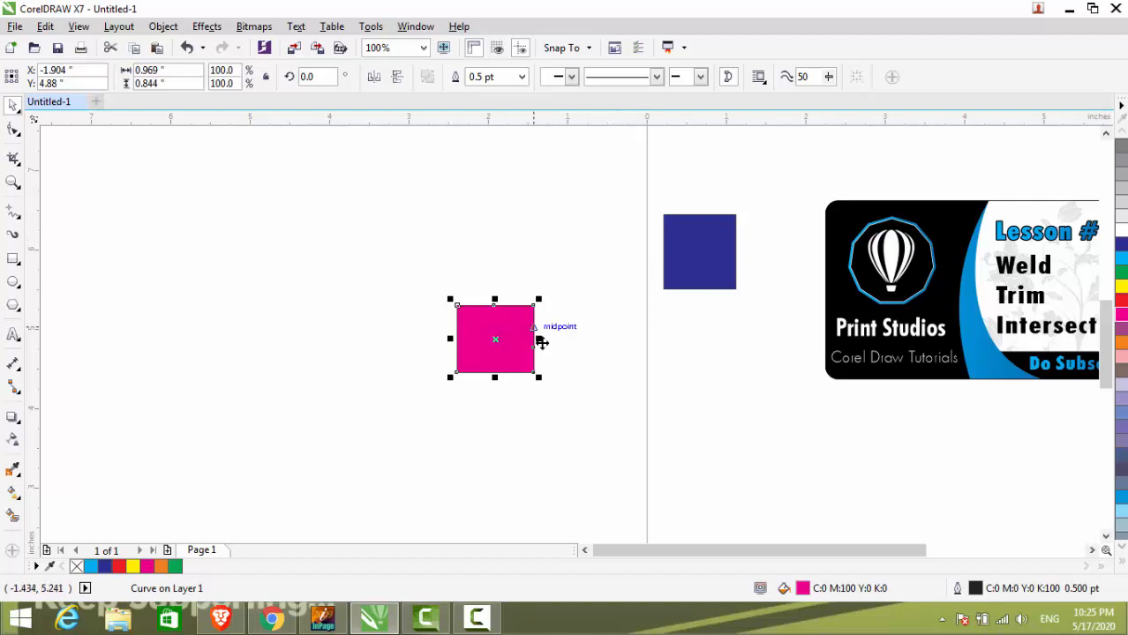
key(ctrl+z)
Select the red shape and the blue square, subtract the blue one with Back minus front, and undo the operation.
click(726, 377)
click(711, 253)
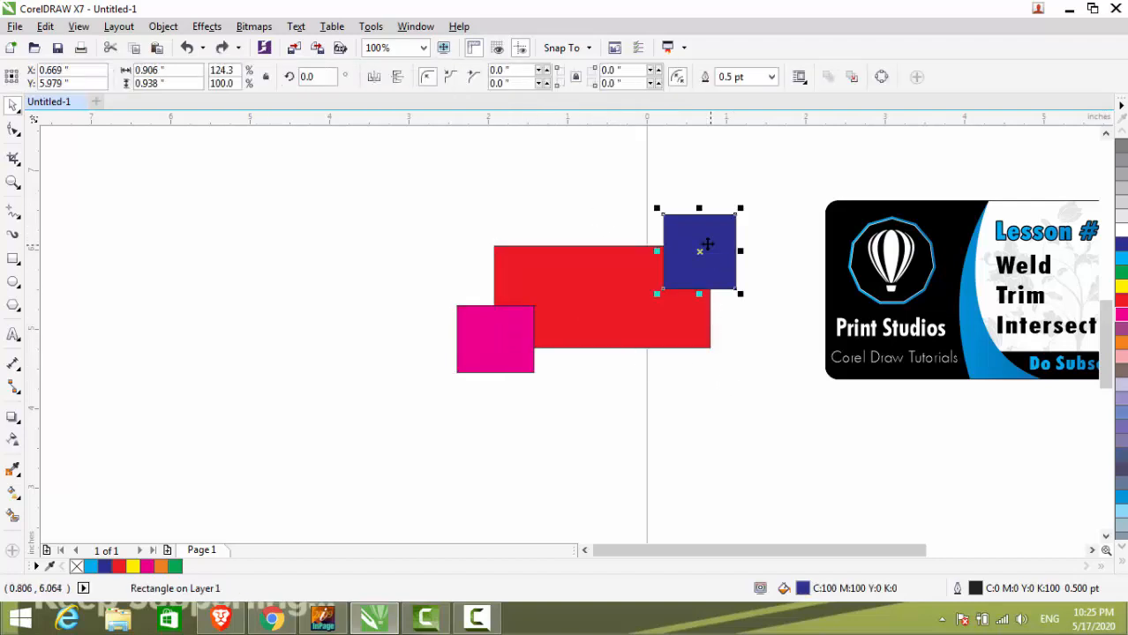
click(609, 176)
click(622, 302)
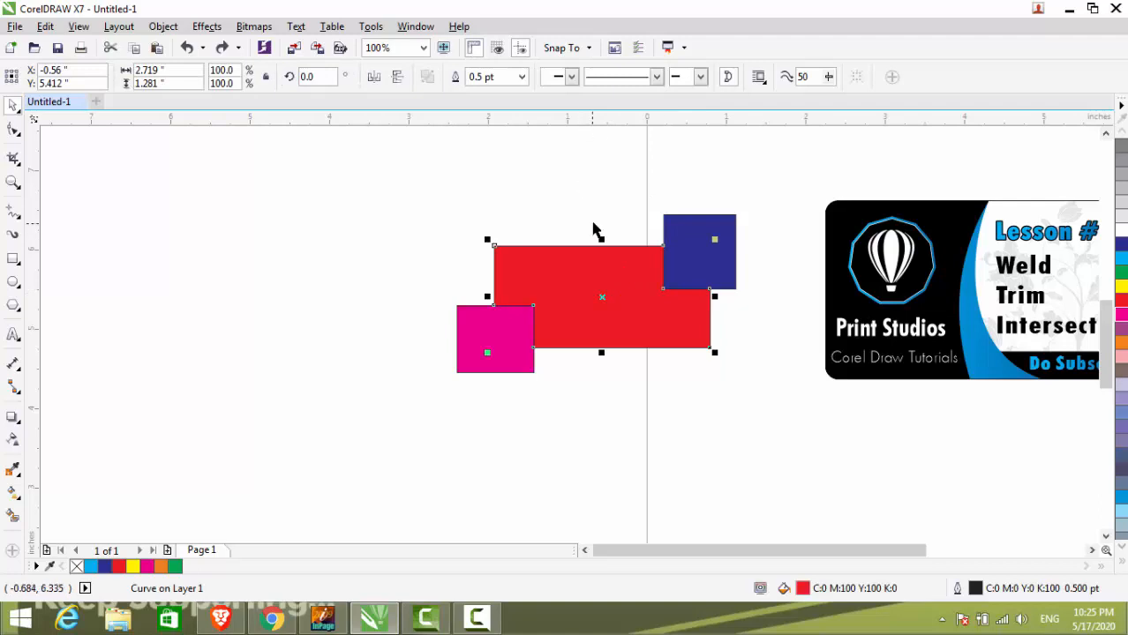
shift+click(674, 231)
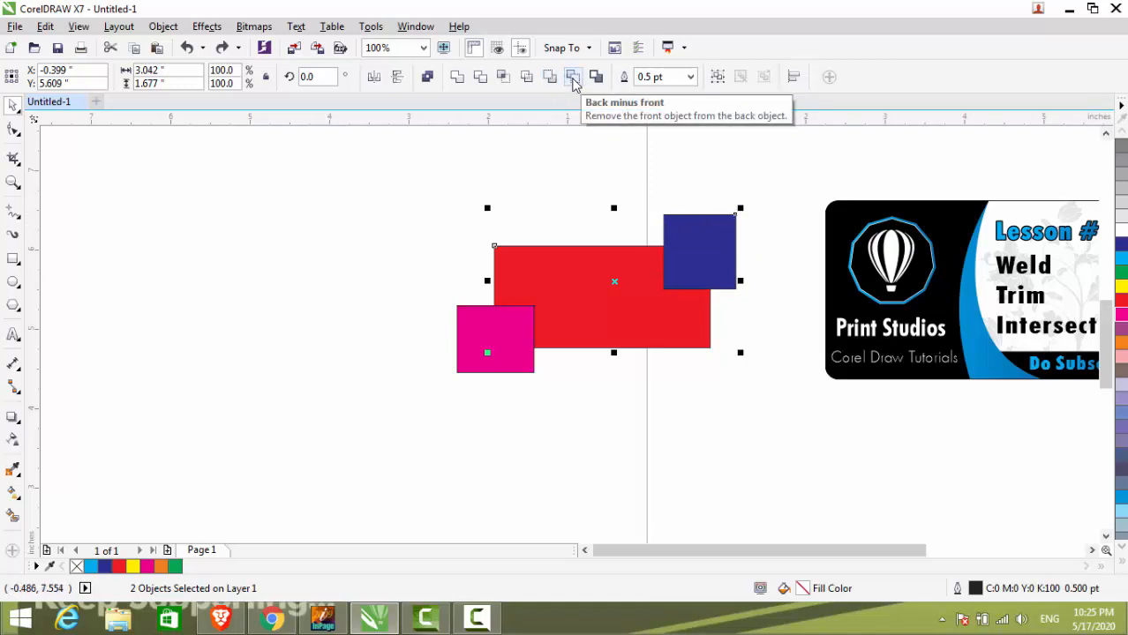
click(572, 78)
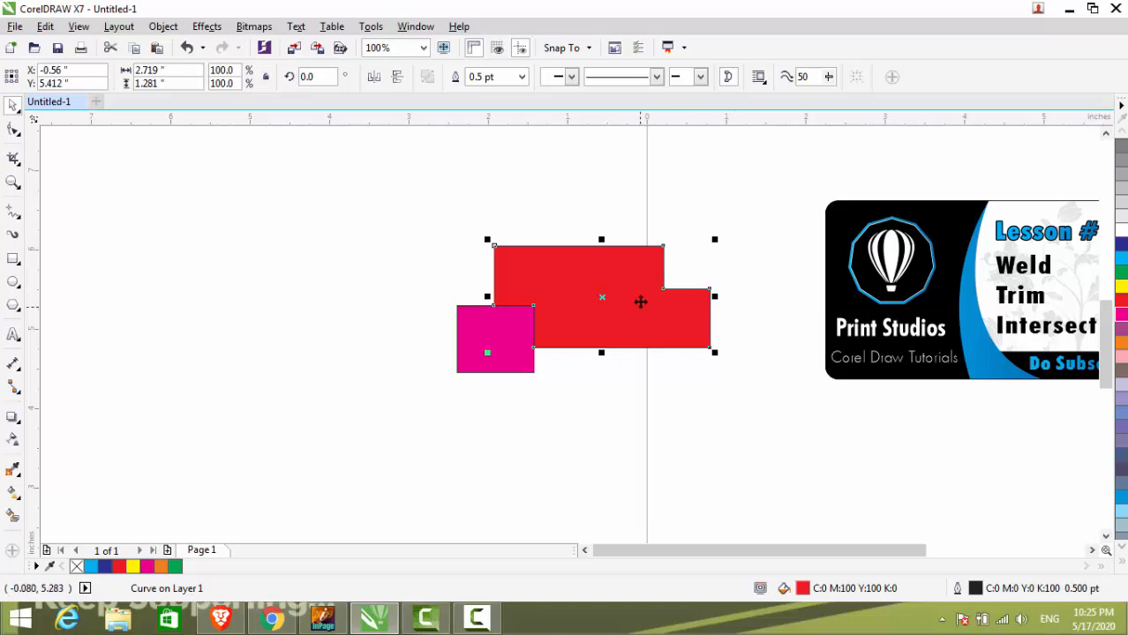
key(ctrl+z)
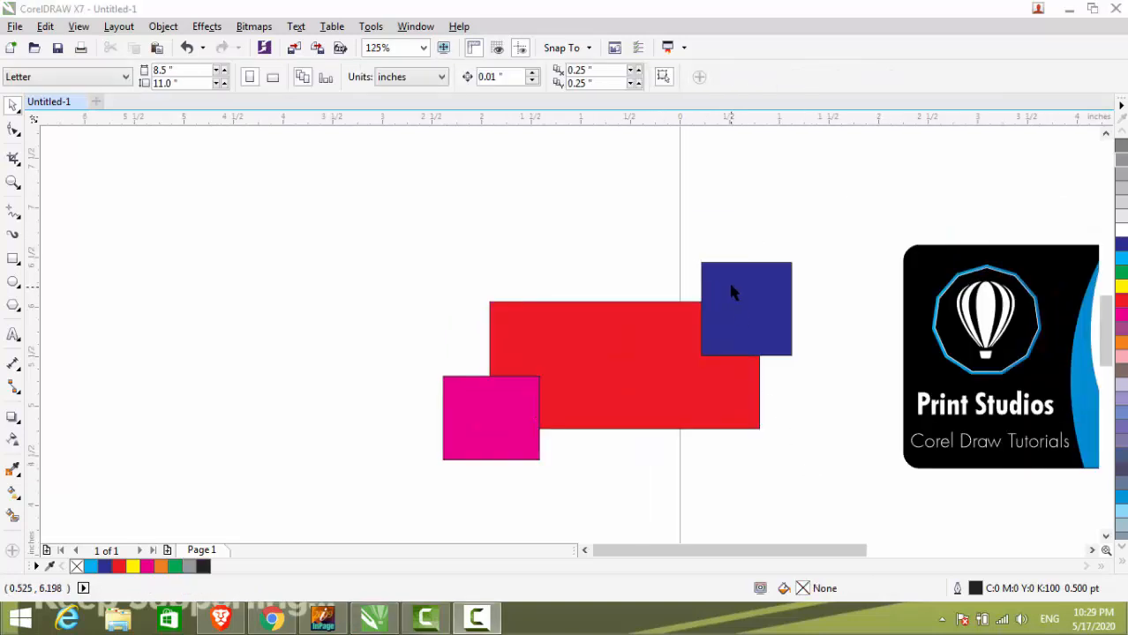
click(730, 291)
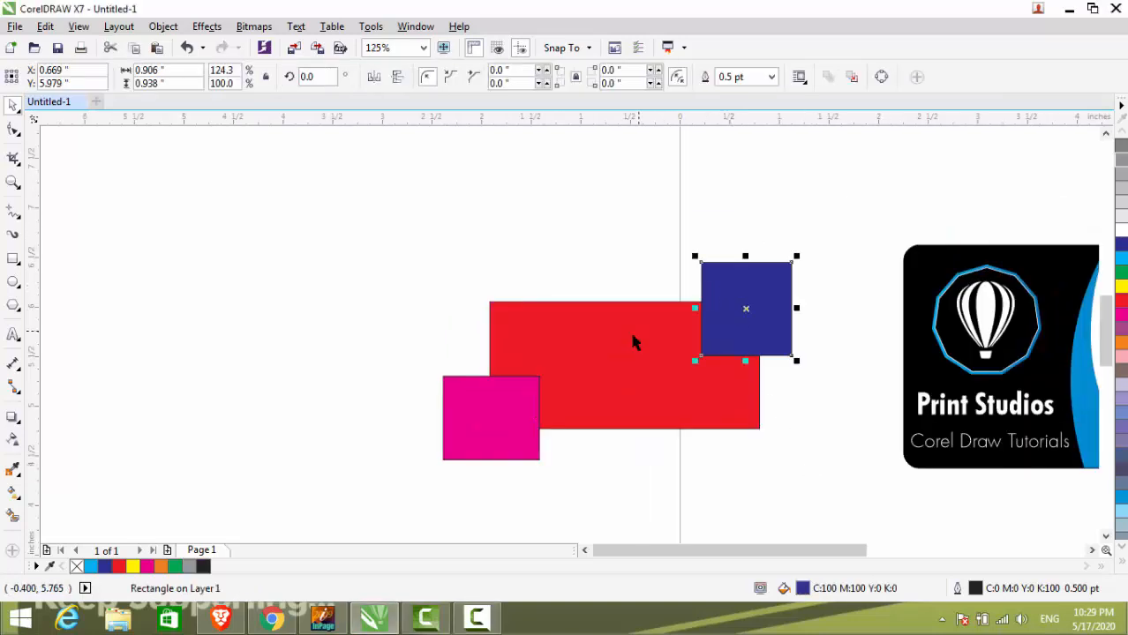
shift+click(632, 340)
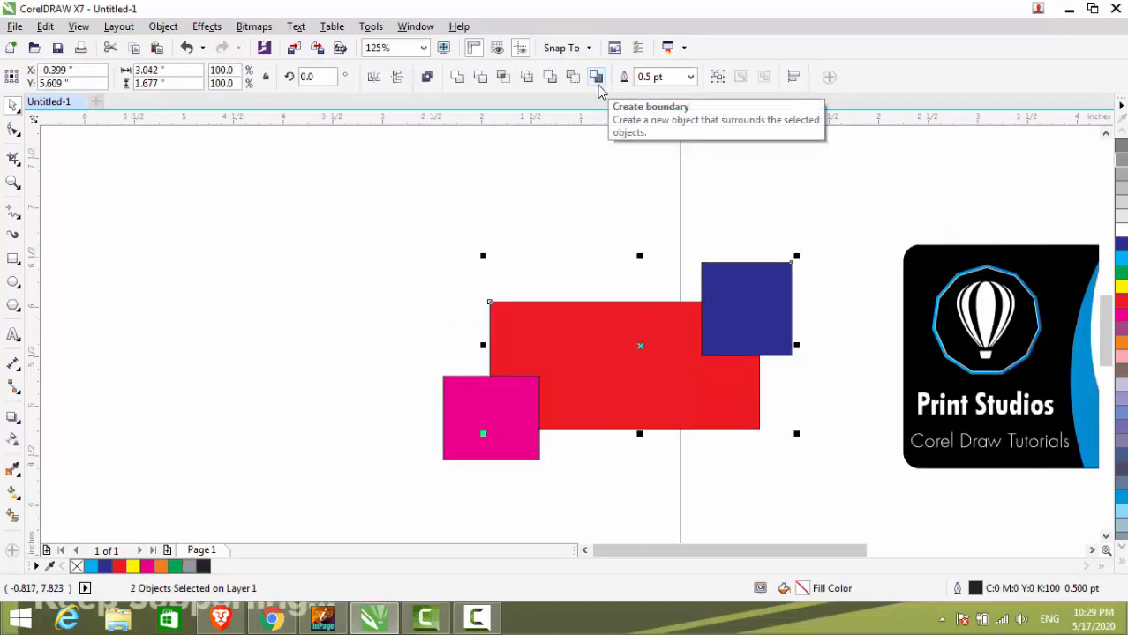
click(648, 212)
Move the balloon polygon from the lesson card to the empty area beyond the coloured shapes and extract its PowerClip contents.
click(989, 320)
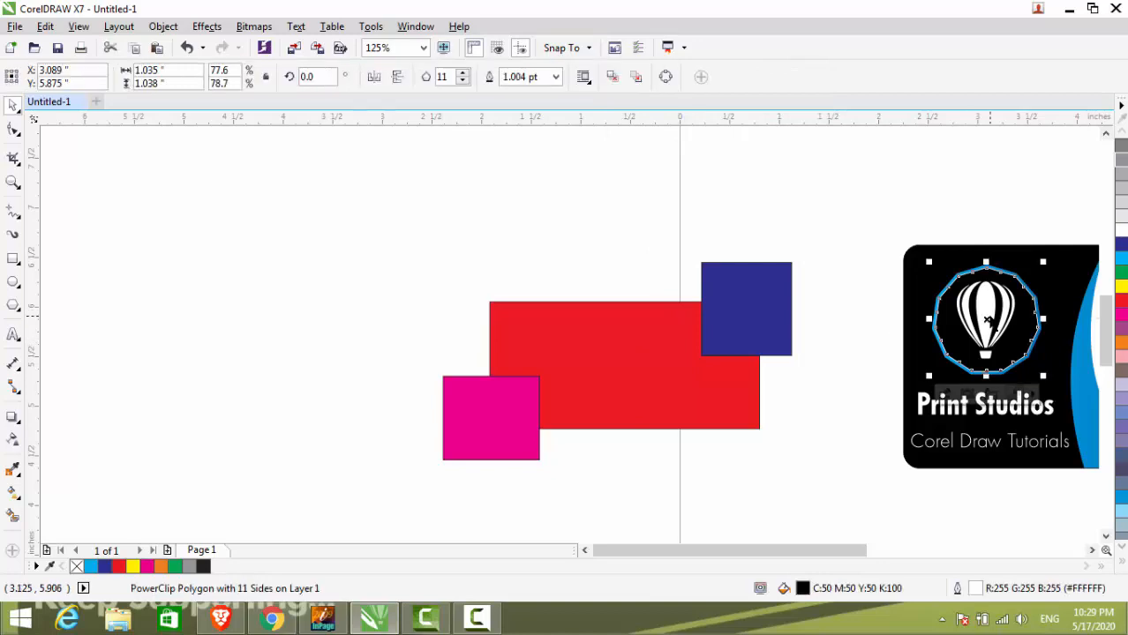
drag(990, 320, 371, 265)
right_click(388, 245)
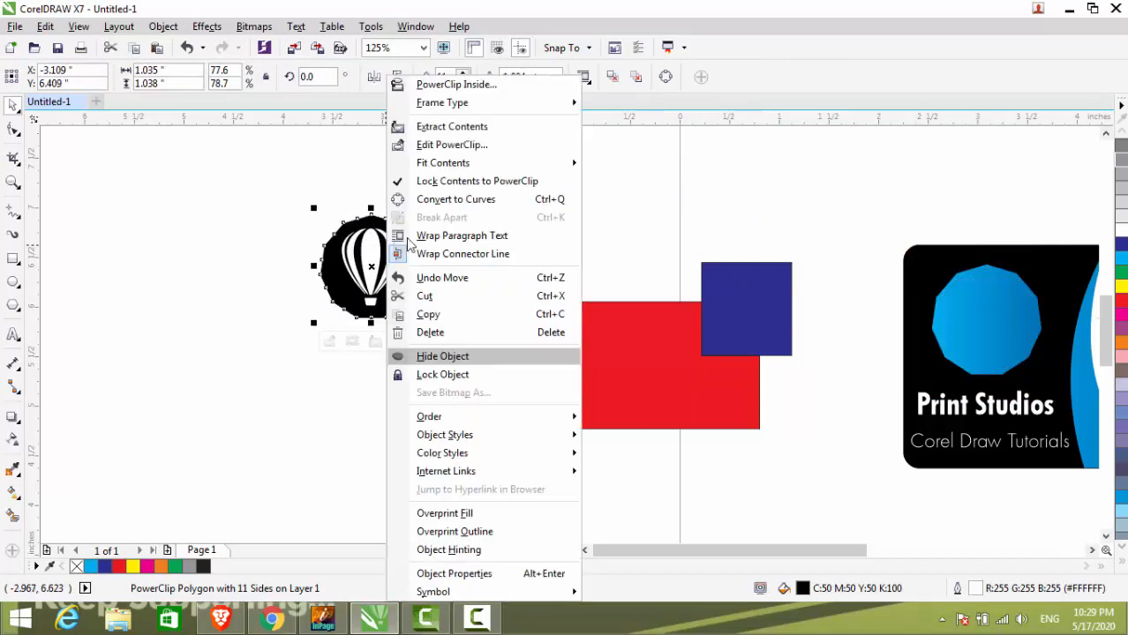
click(481, 128)
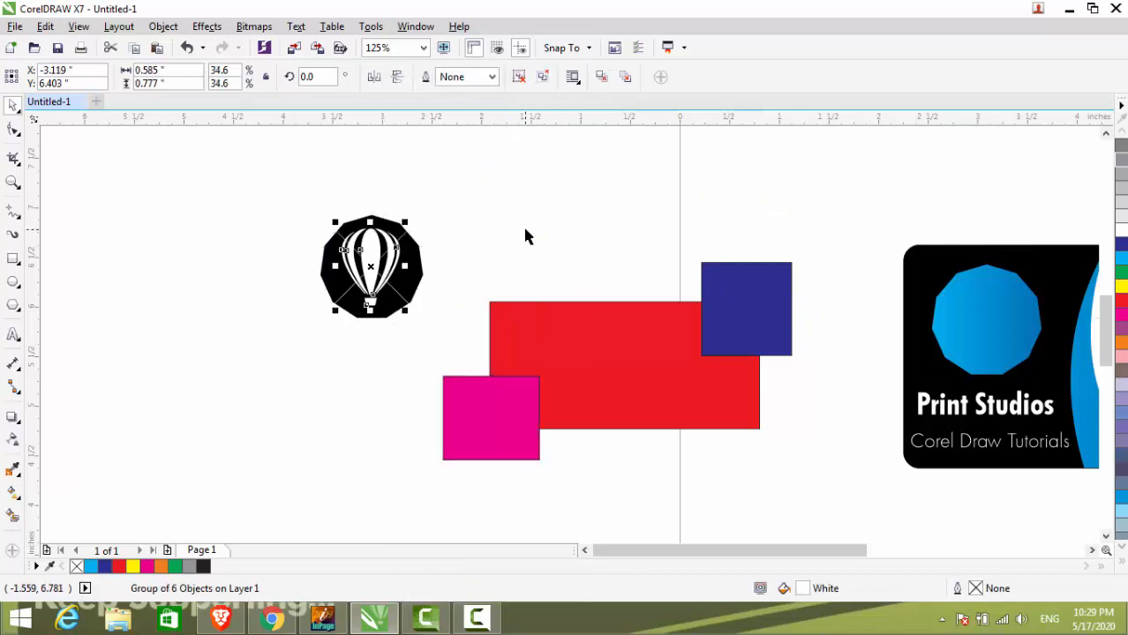
Place the extracted balloon above the red shape with a 50% black fill, and delete the emptied black polygon.
drag(371, 269, 603, 231)
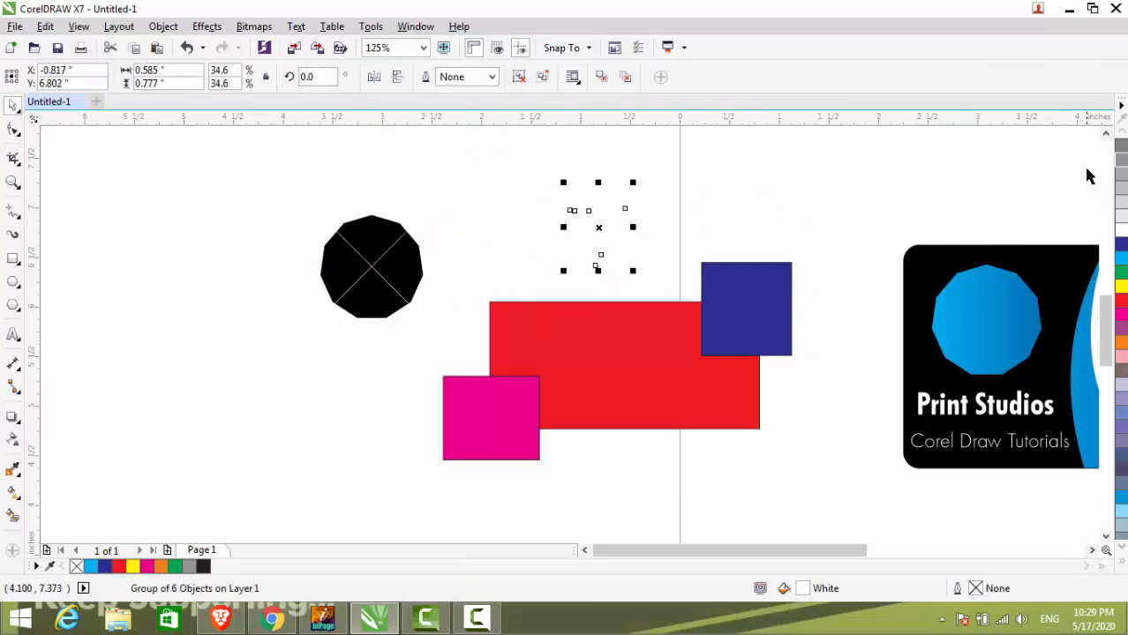
click(1121, 162)
click(388, 255)
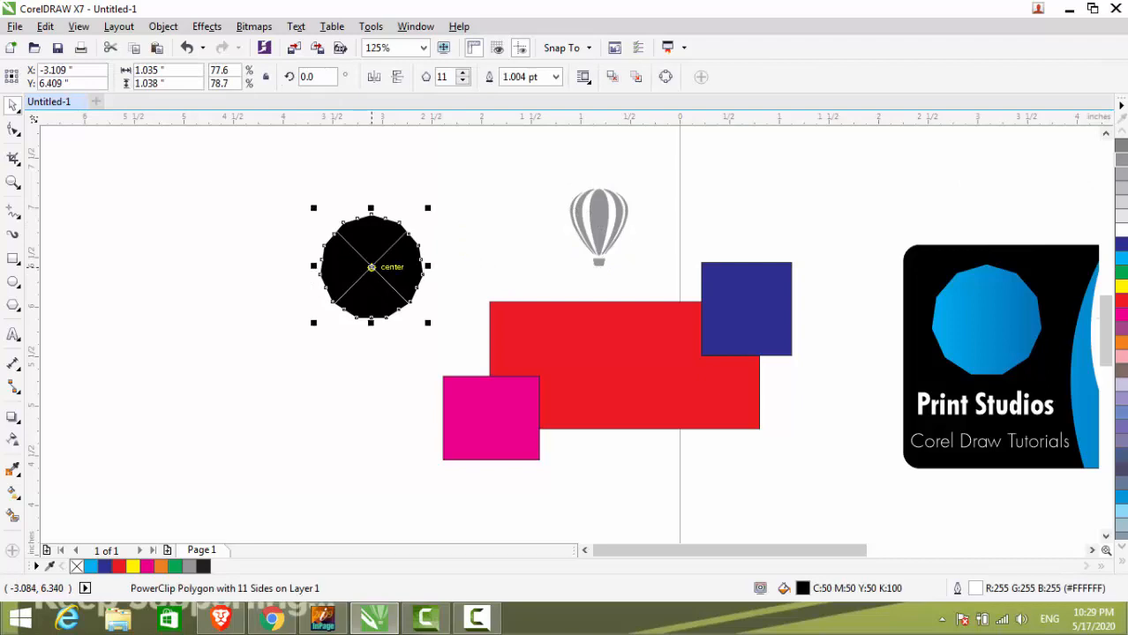
key(Delete)
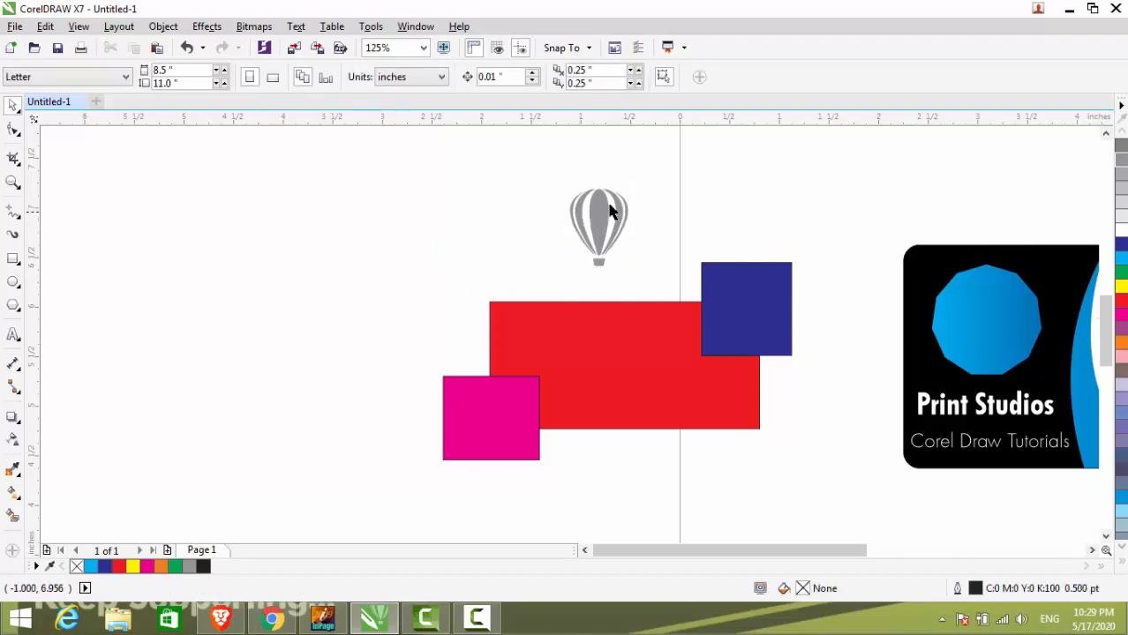
Create a boundary from the ungrouped pieces of the grey balloon and move the outline to the left of it.
click(611, 217)
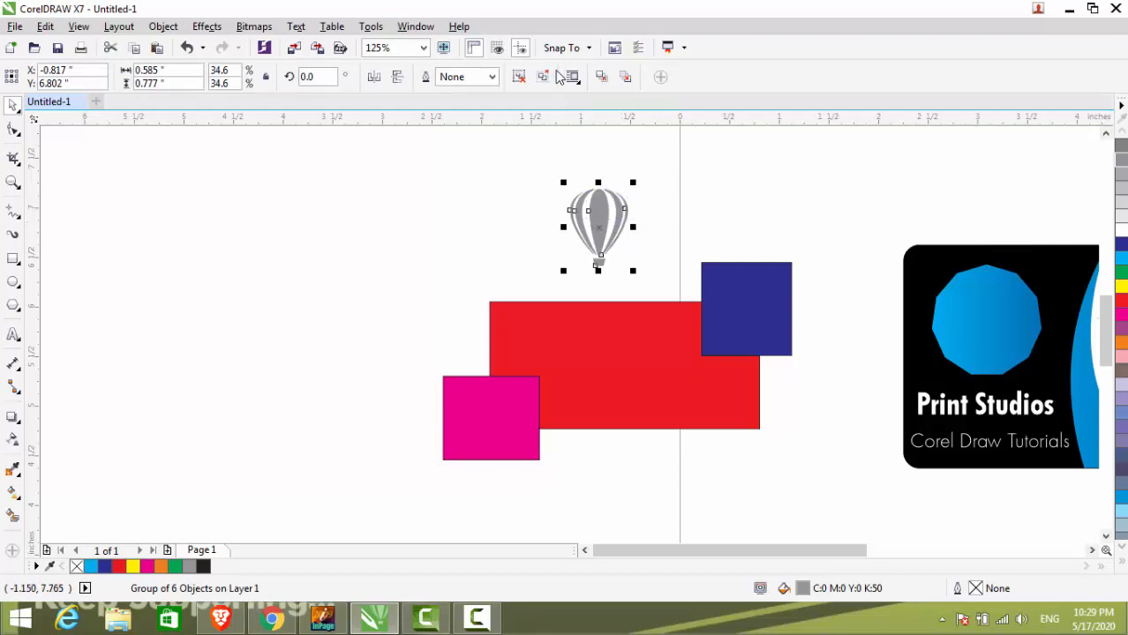
click(520, 79)
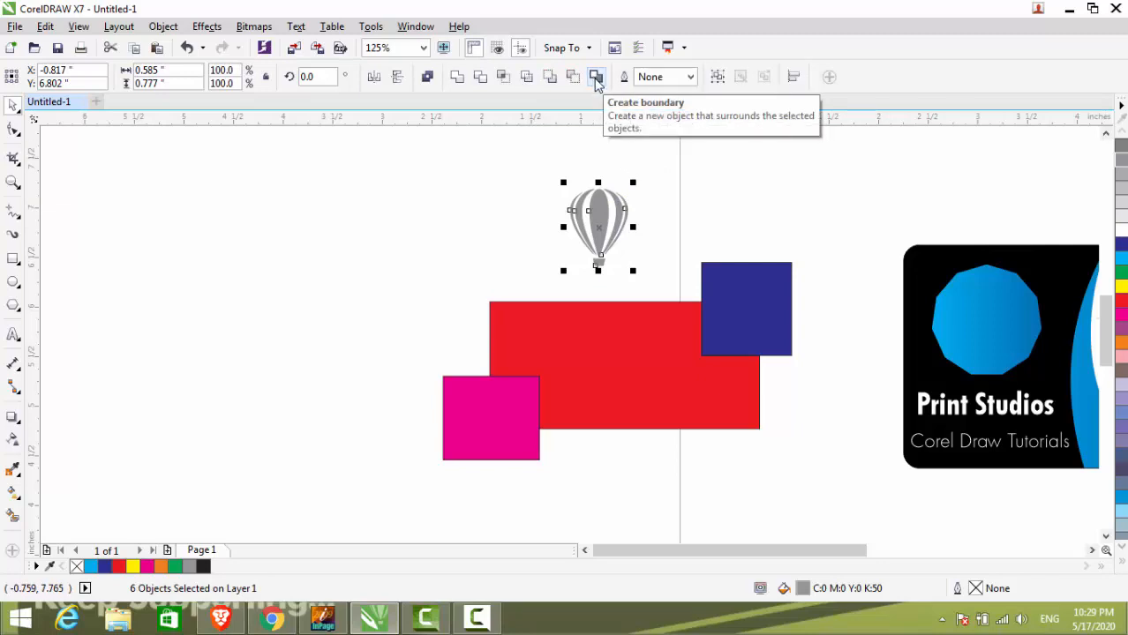
click(595, 79)
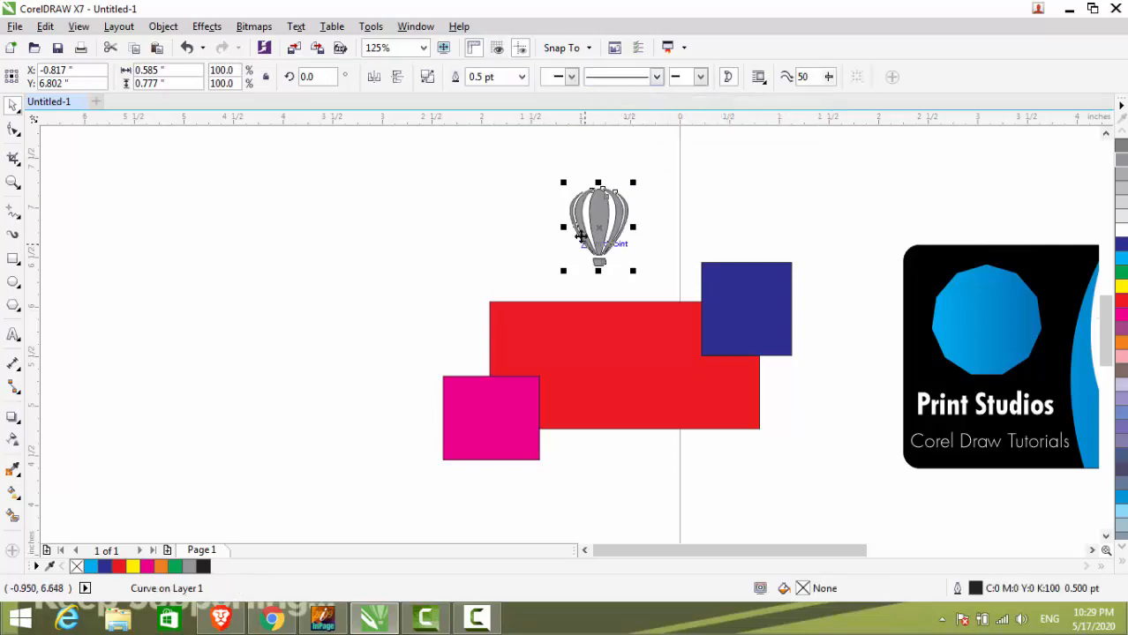
drag(593, 226, 460, 225)
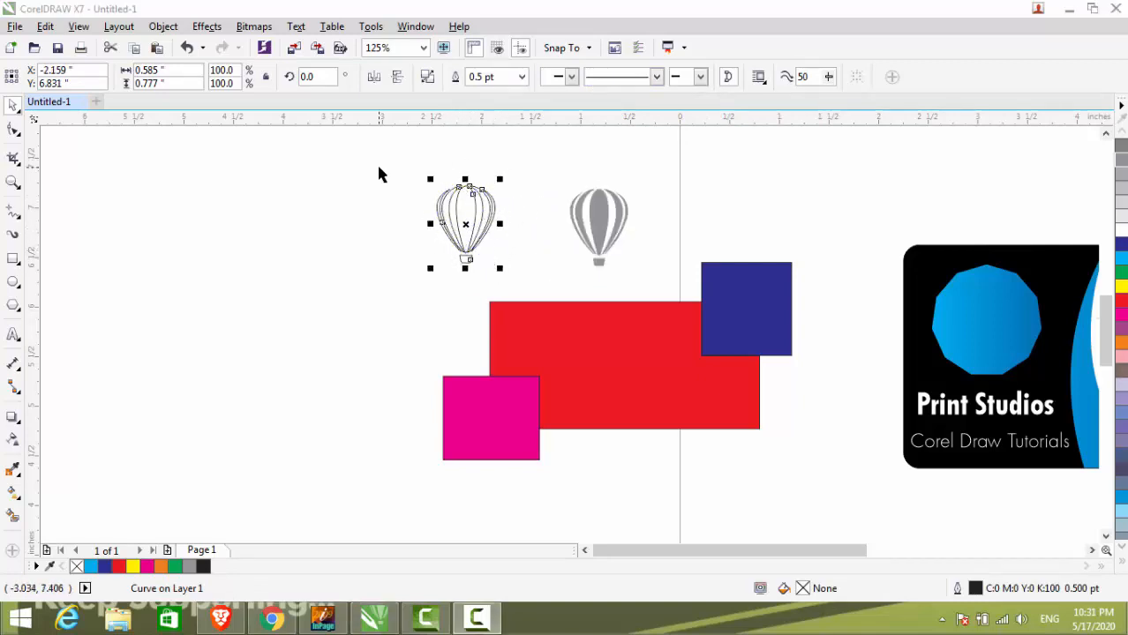
click(381, 167)
Examine the boundary outline up close beside the original grey balloon.
key(F2)
drag(384, 169, 676, 295)
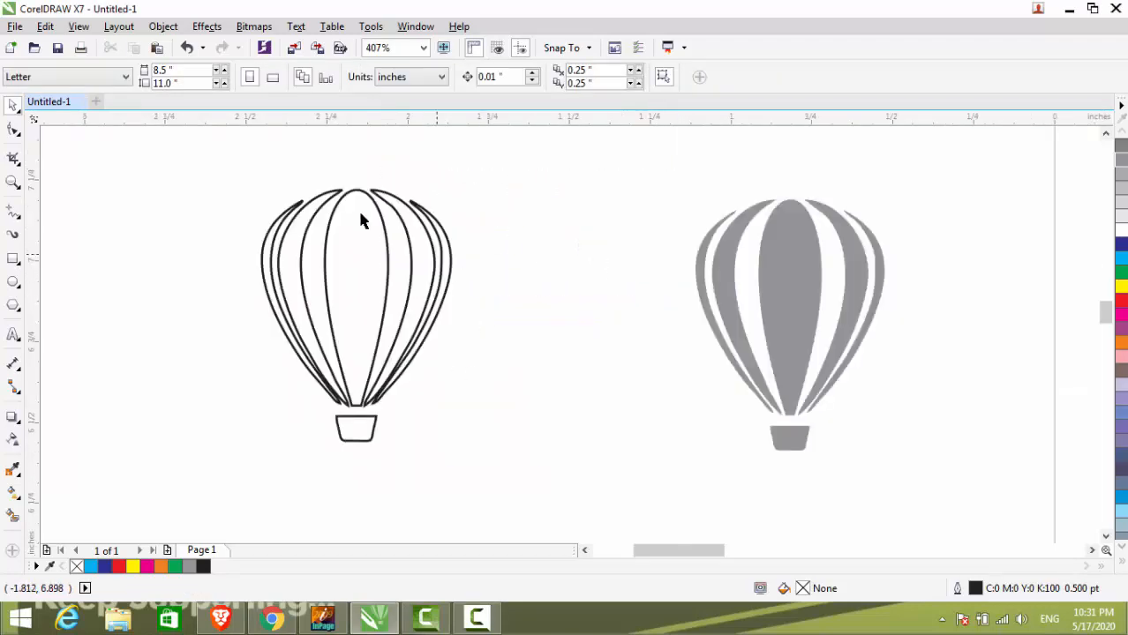
key(F2)
drag(239, 184, 940, 435)
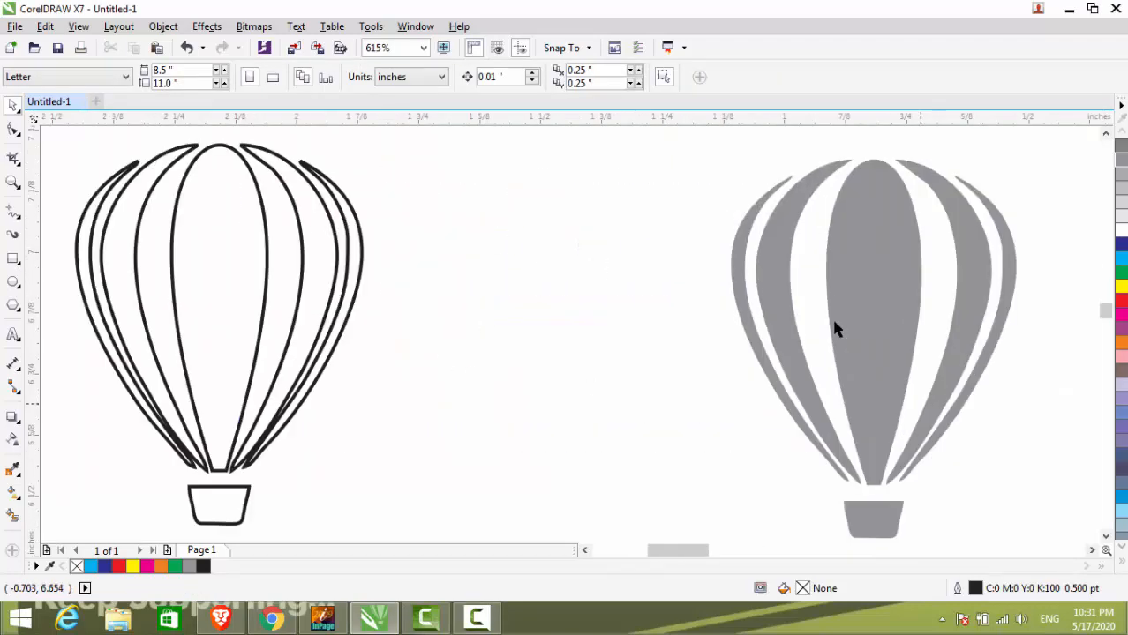
key(F2)
right_click(340, 220)
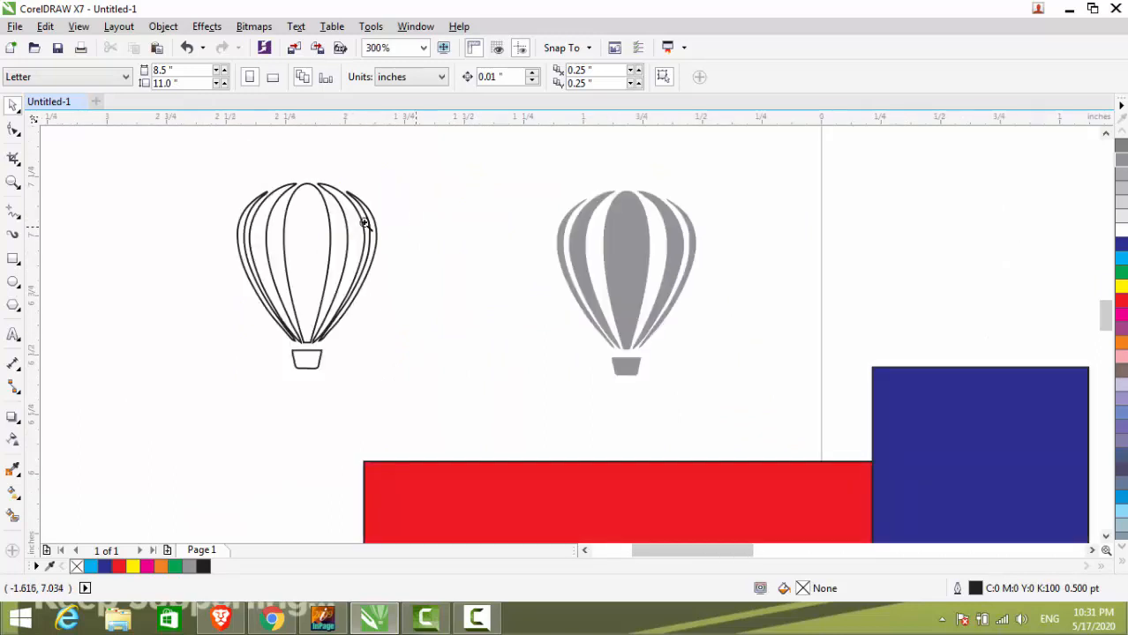
drag(224, 172, 529, 429)
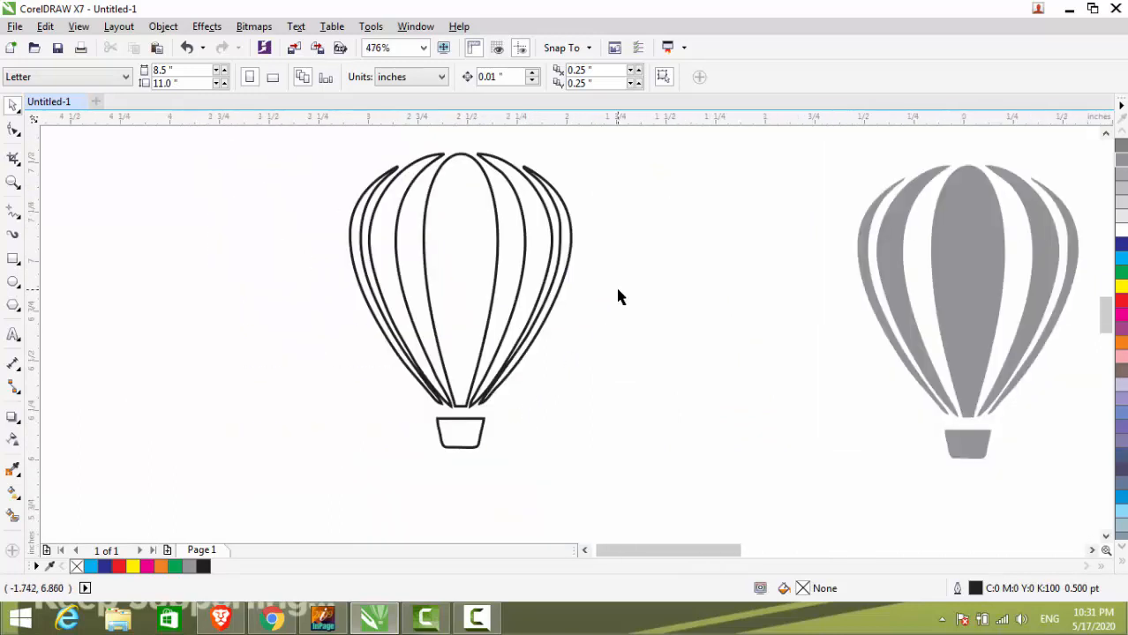
scroll(618, 297, down, 2)
scroll(448, 258, down, 3)
key(F4)
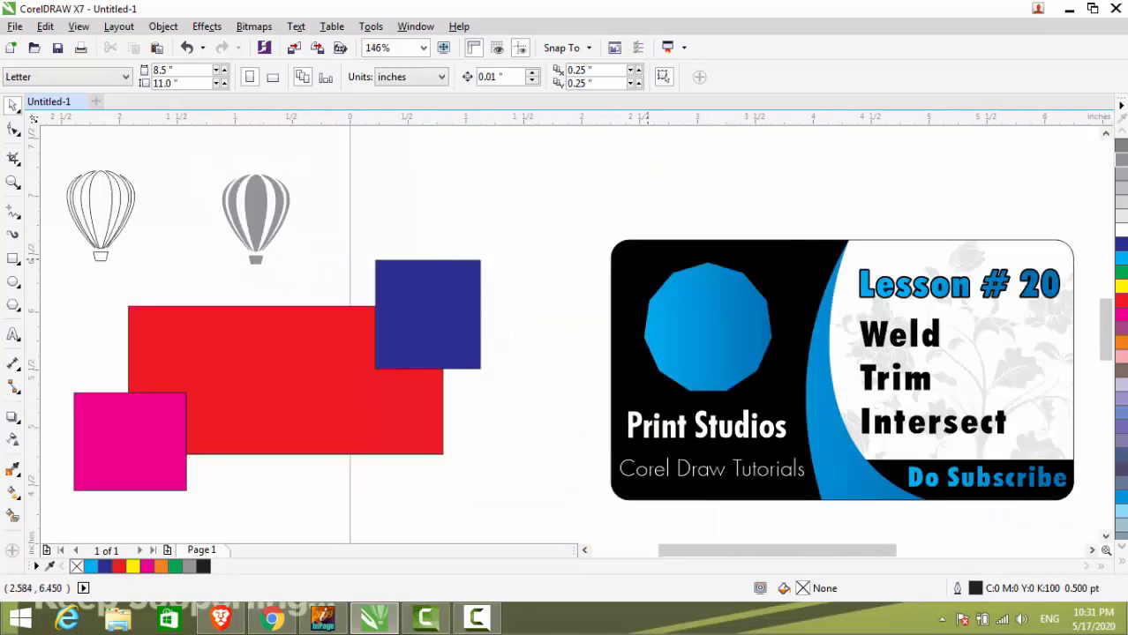
Undo the boundary and all balloon changes, and select the whole lesson card for a close view.
key(ctrl+z)
key(ctrl+z)
key(ctrl+z)
key(ctrl+z)
key(ctrl+z)
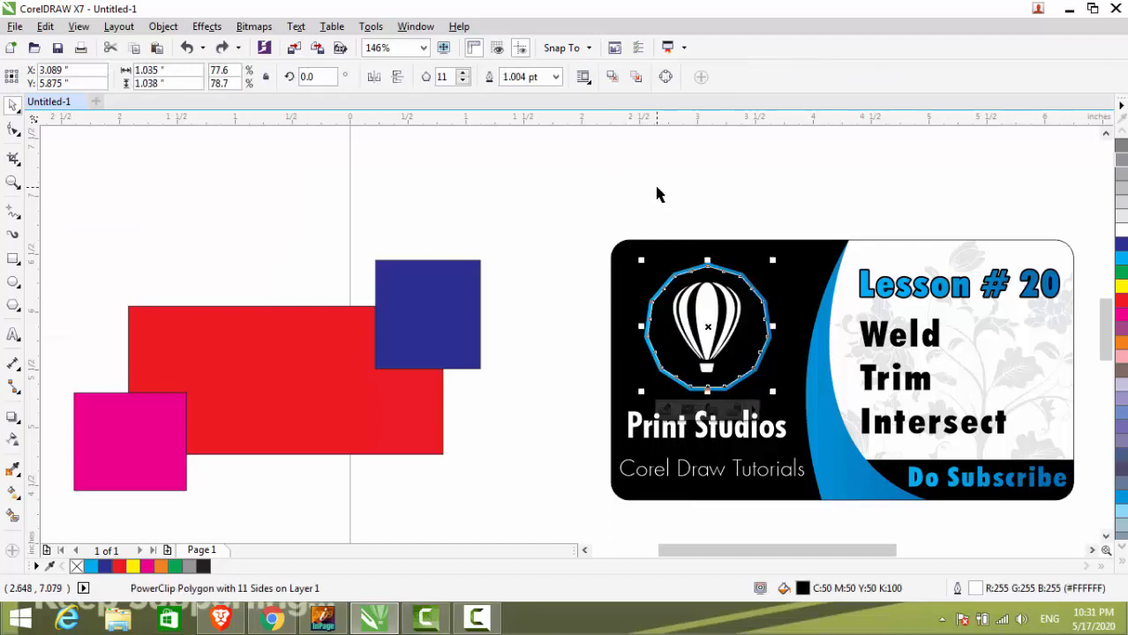
drag(561, 212, 1040, 505)
key(shift+F2)
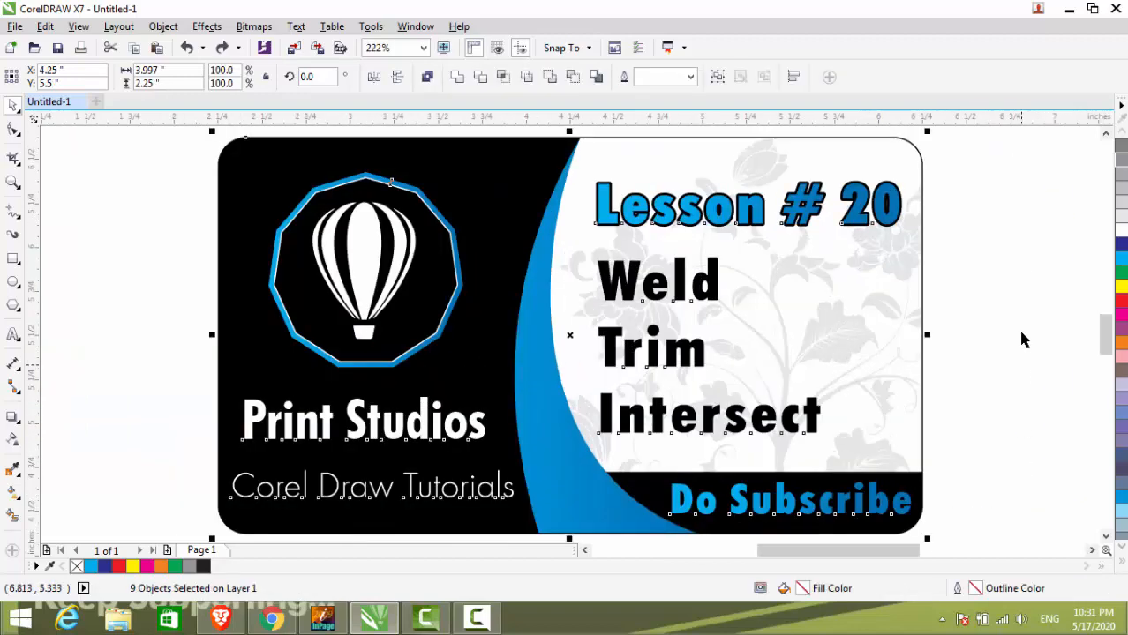
Minimize the drawing window and refresh the desktop.
click(1069, 9)
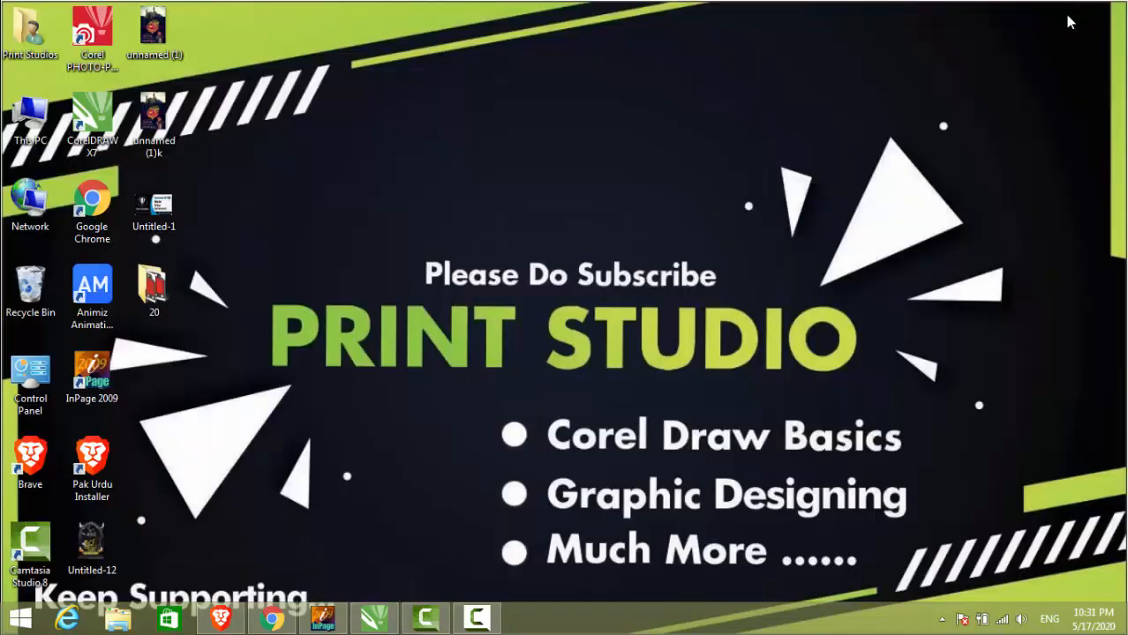
right_click(623, 191)
click(655, 233)
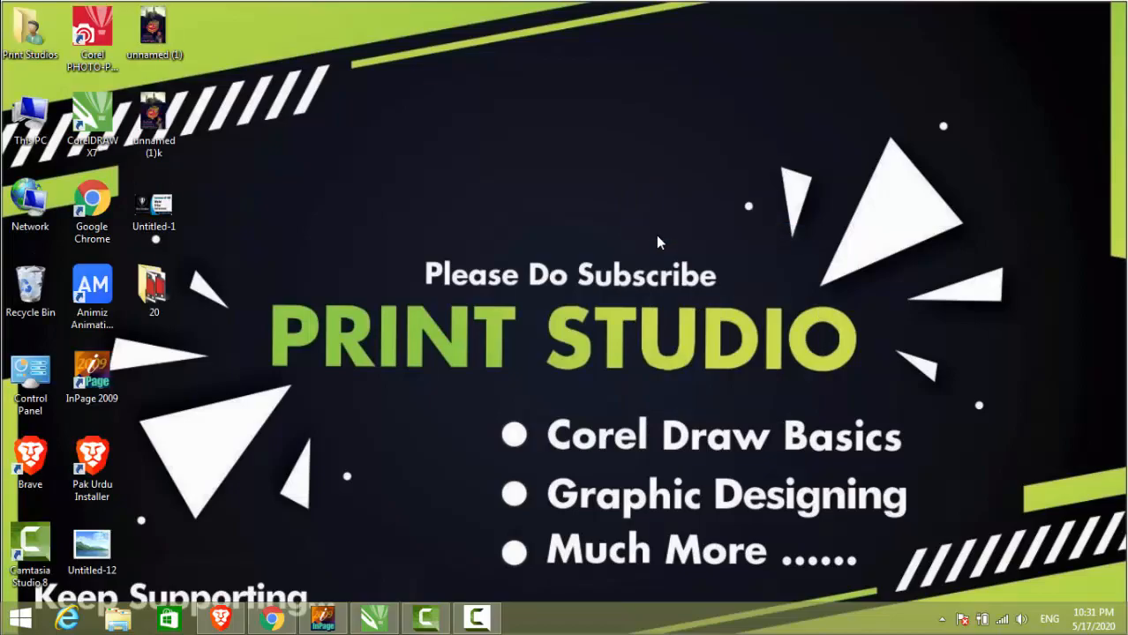